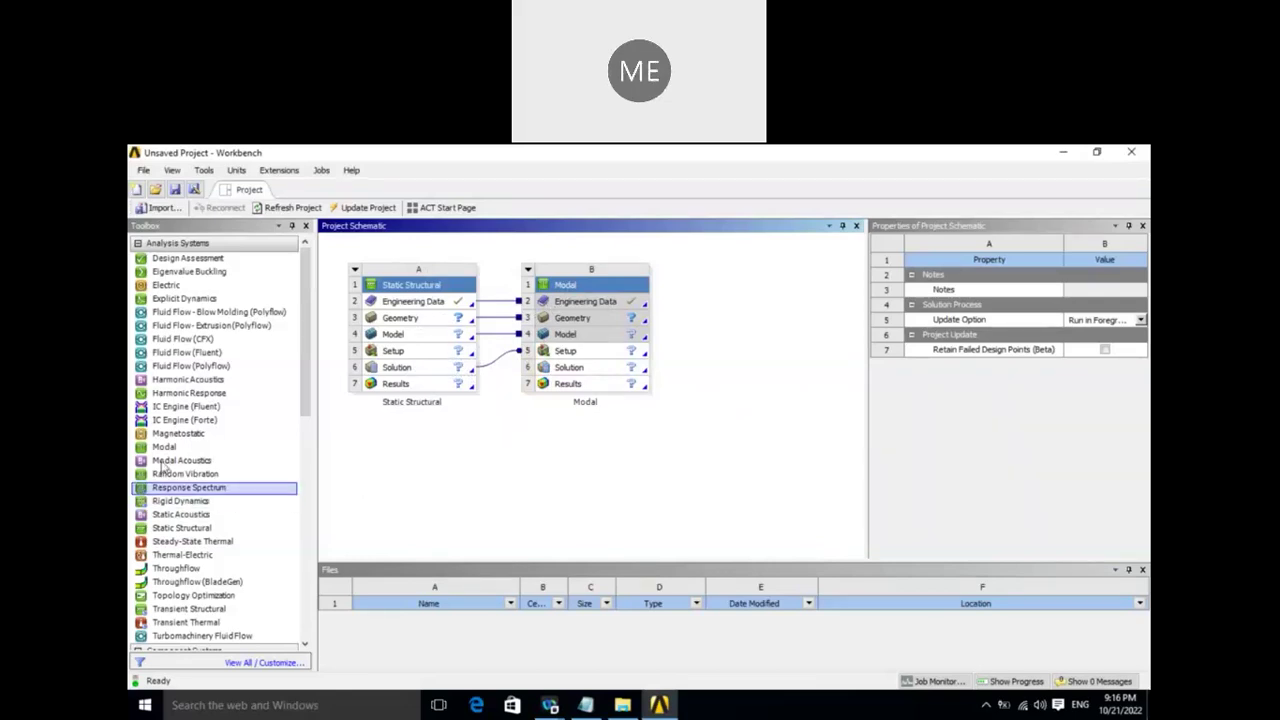
- Drag a new Modal system into the schematic, previewing its linking options before dropping it
mouse_move(157, 456)
left_mouse_down()
mouse_move(398, 398)
mouse_move(418, 370)
left_mouse_up()
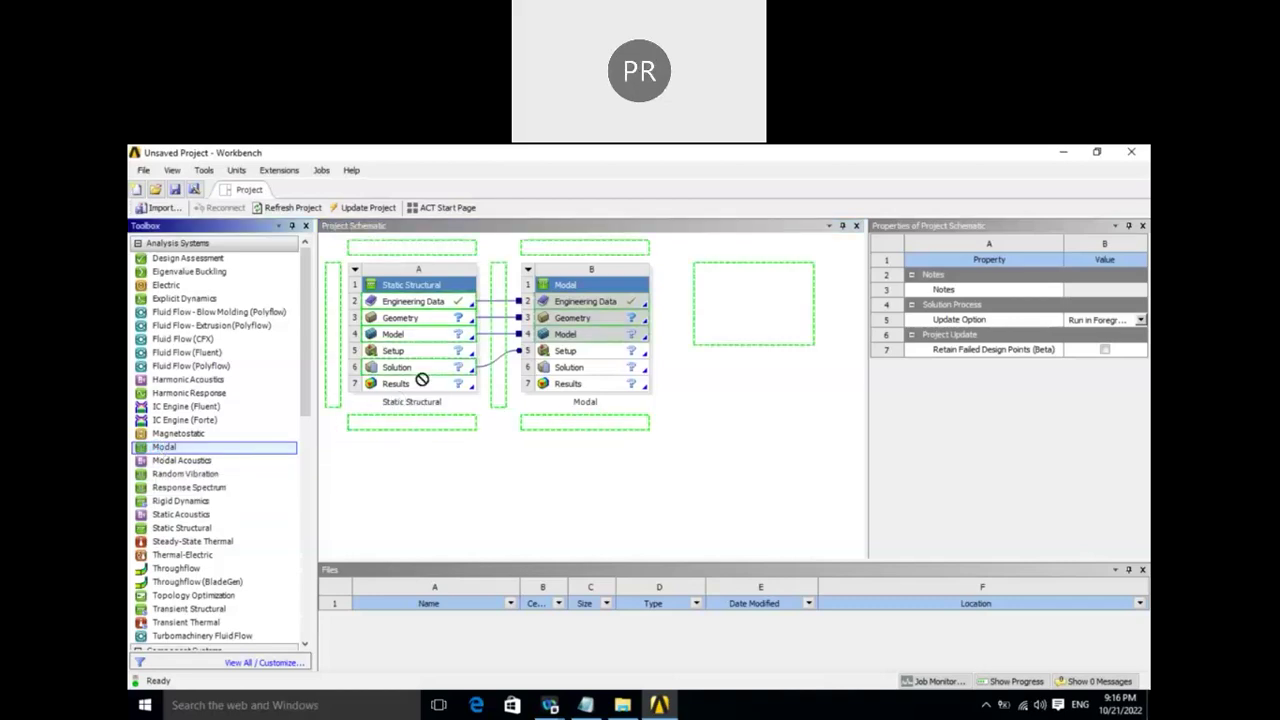
left_click_drag(418, 370, 422, 376)
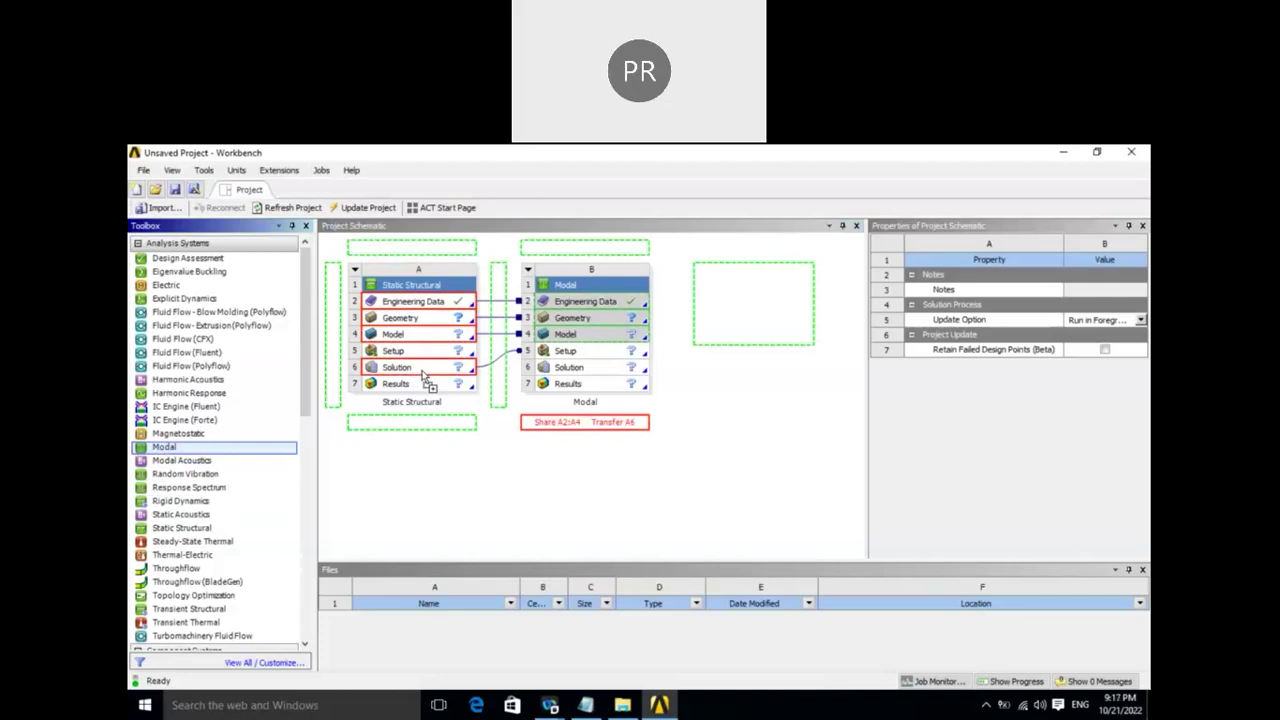
mouse_move(424, 376)
left_mouse_down()
mouse_move(422, 460)
mouse_move(426, 375)
left_mouse_up()
left_click_drag(426, 375, 432, 340)
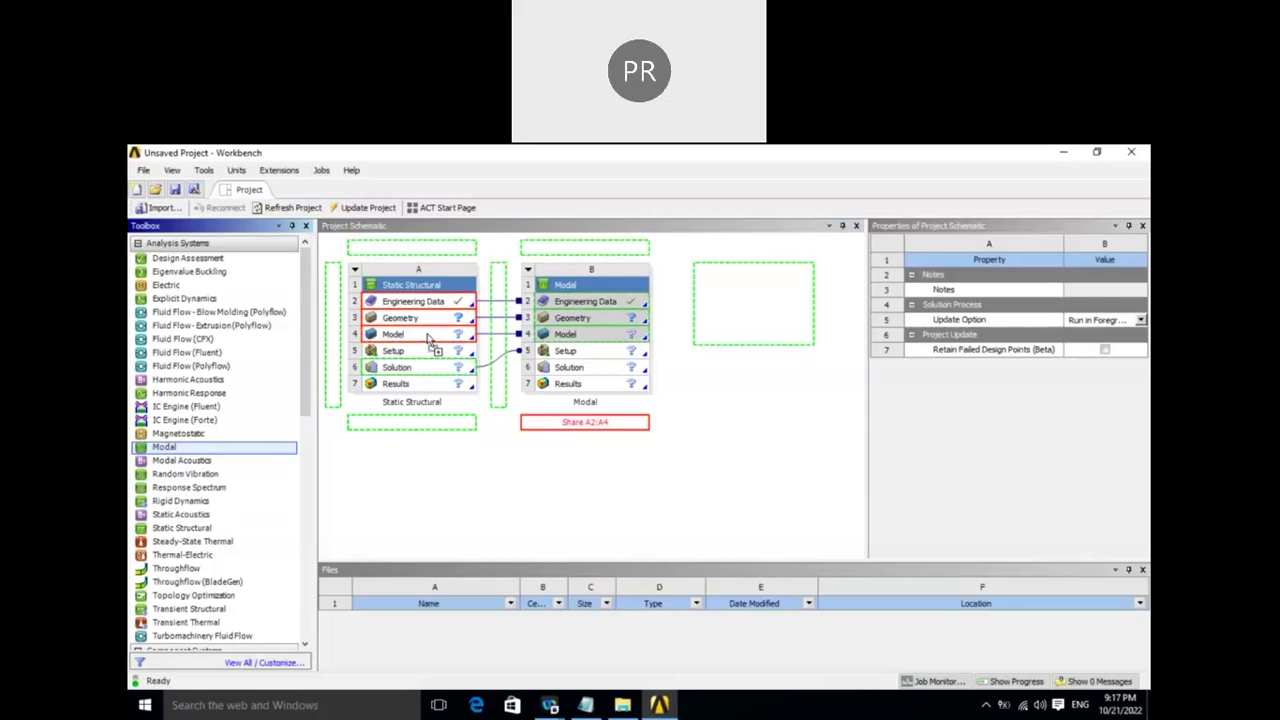
mouse_move(428, 338)
left_mouse_down()
mouse_move(427, 353)
mouse_move(431, 341)
left_mouse_up()
left_click_drag(431, 341, 424, 372)
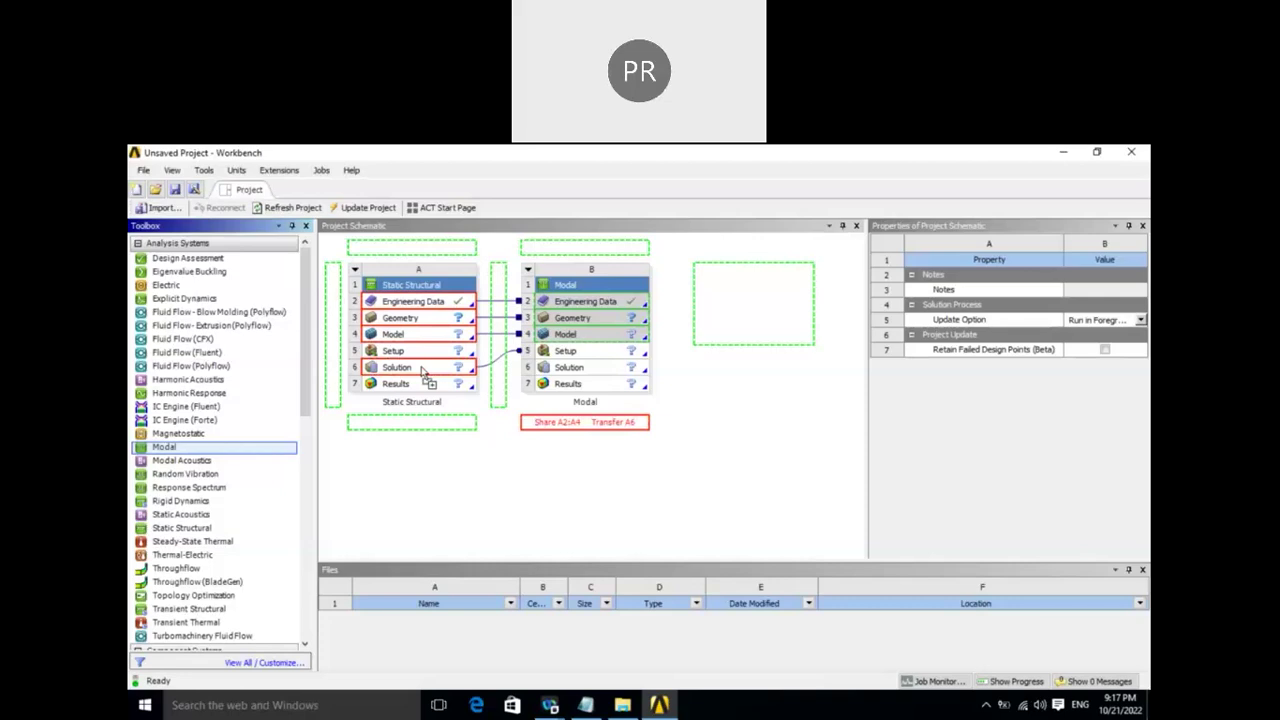
left_click_drag(421, 370, 508, 356)
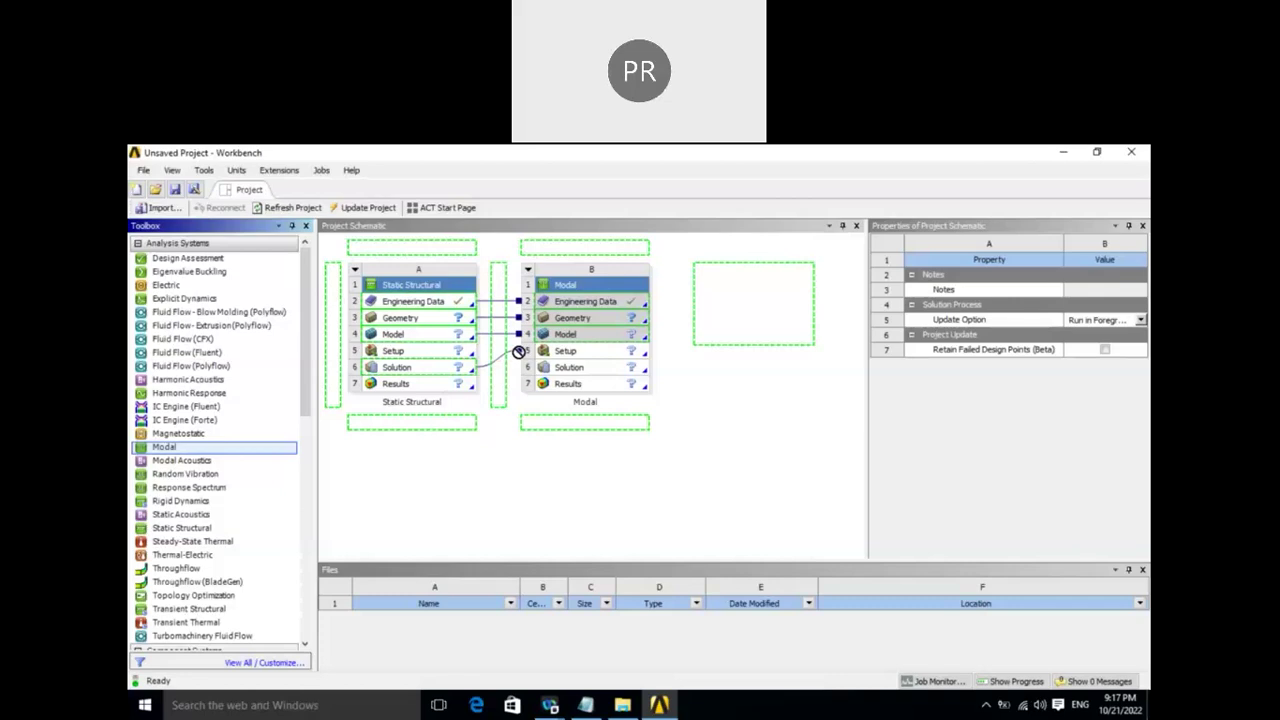
mouse_move(508, 356)
left_mouse_down()
mouse_move(520, 347)
mouse_move(424, 330)
left_mouse_up()
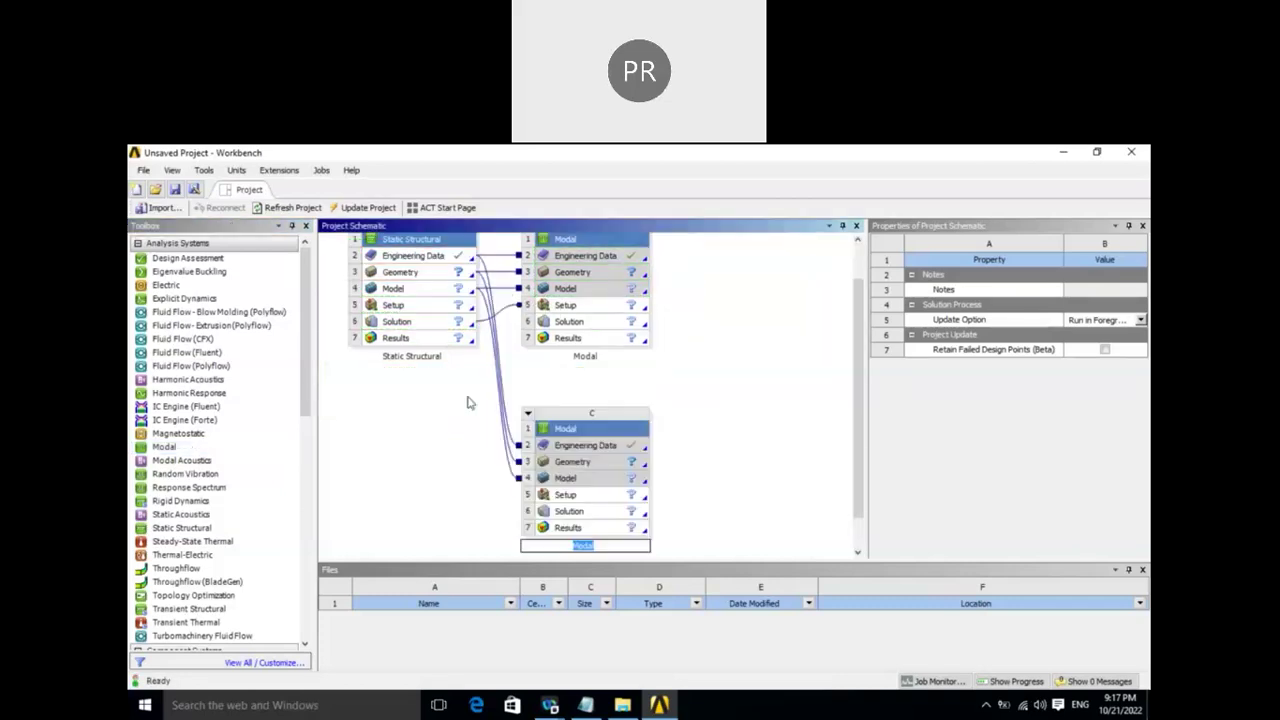
- Delete the extra Modal system C and confirm the deletion
right_click(607, 428)
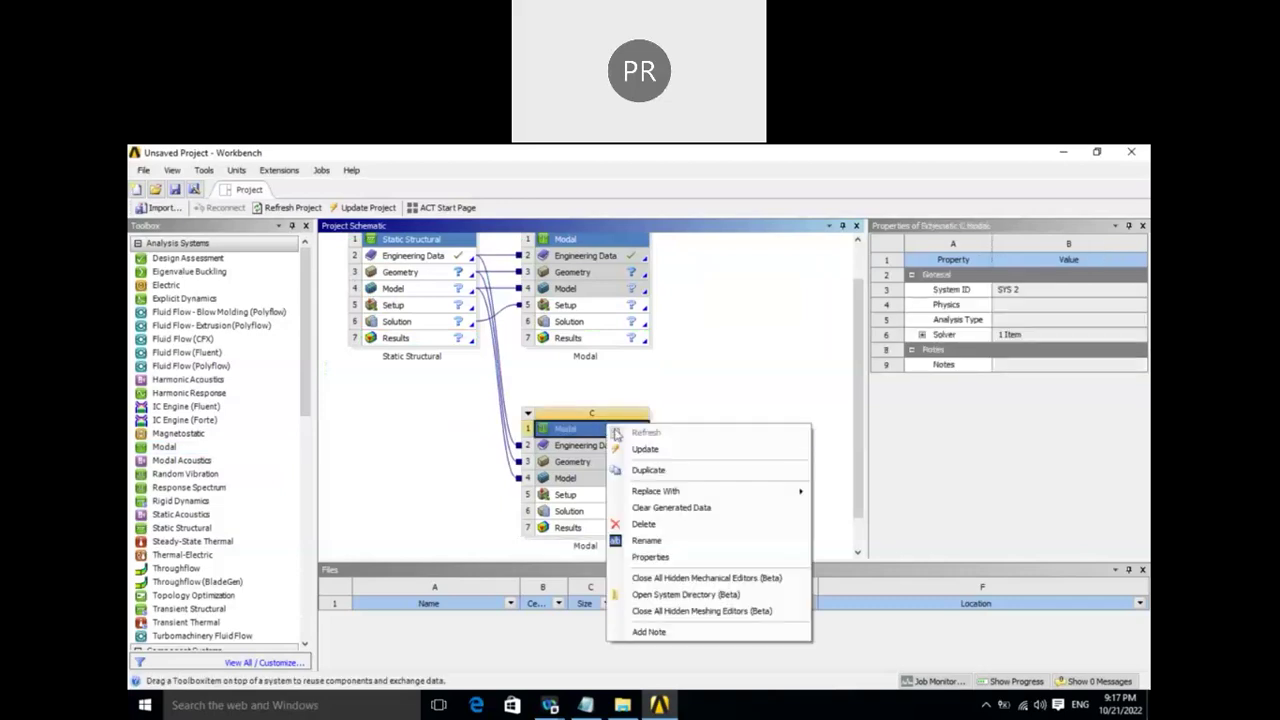
left_click(645, 527)
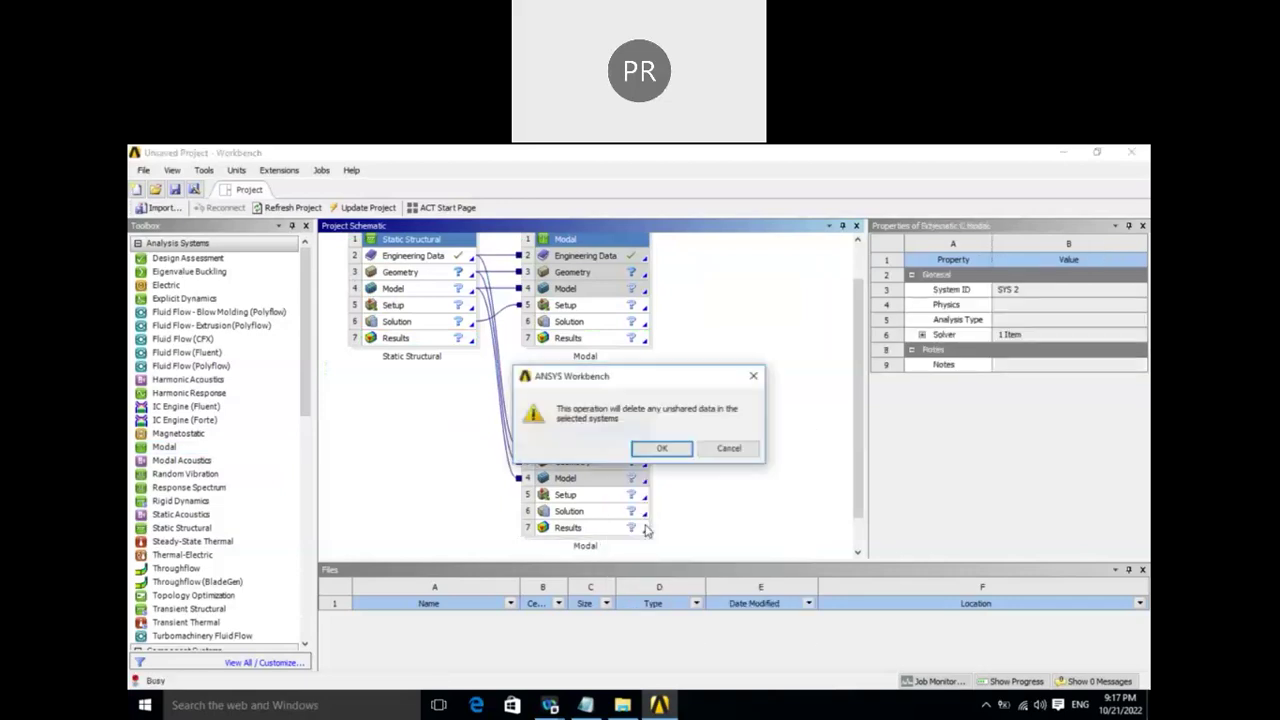
left_click(667, 451)
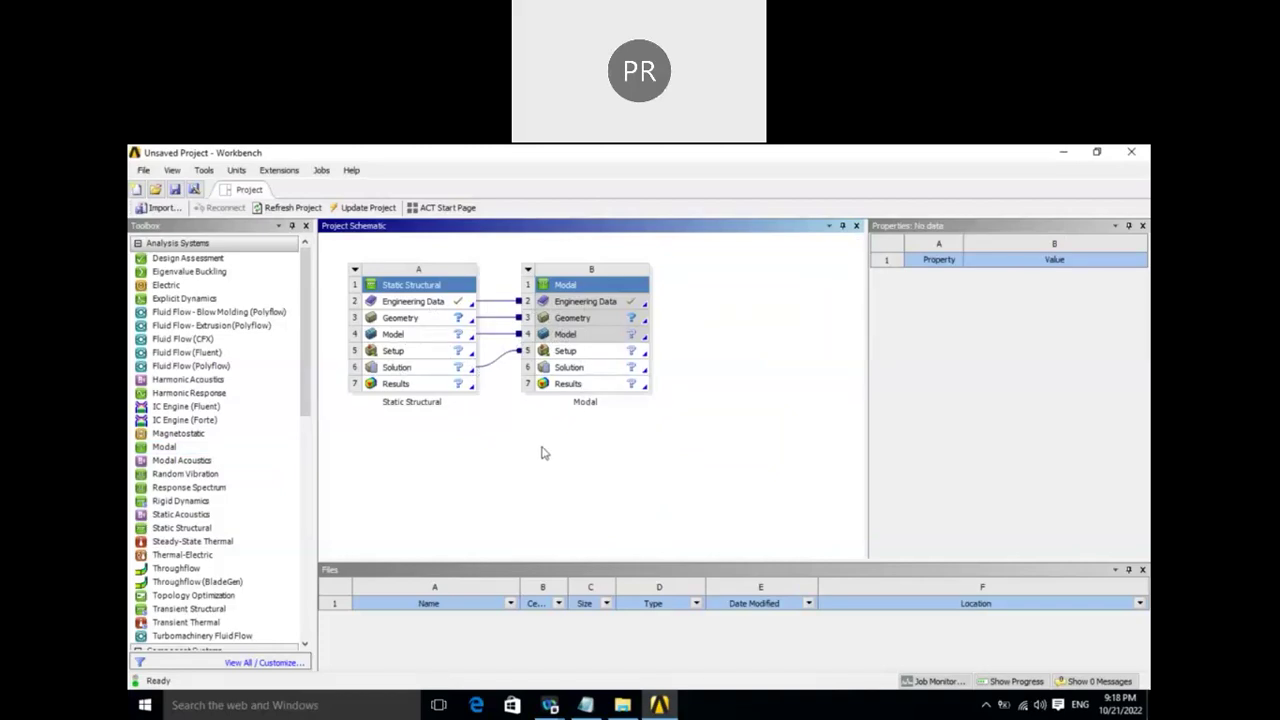
- Start adding another Modal system, cancel it, and show the schematic properties
left_click_drag(178, 452, 389, 391)
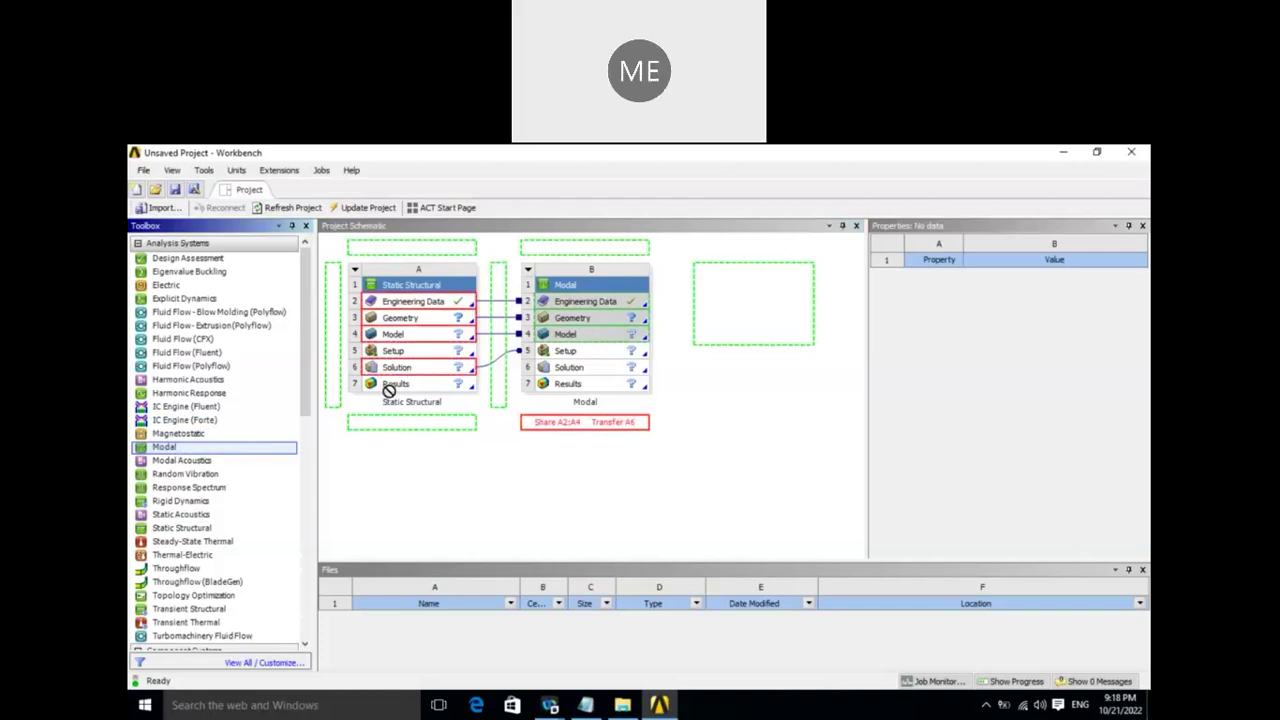
left_click_drag(389, 391, 180, 450)
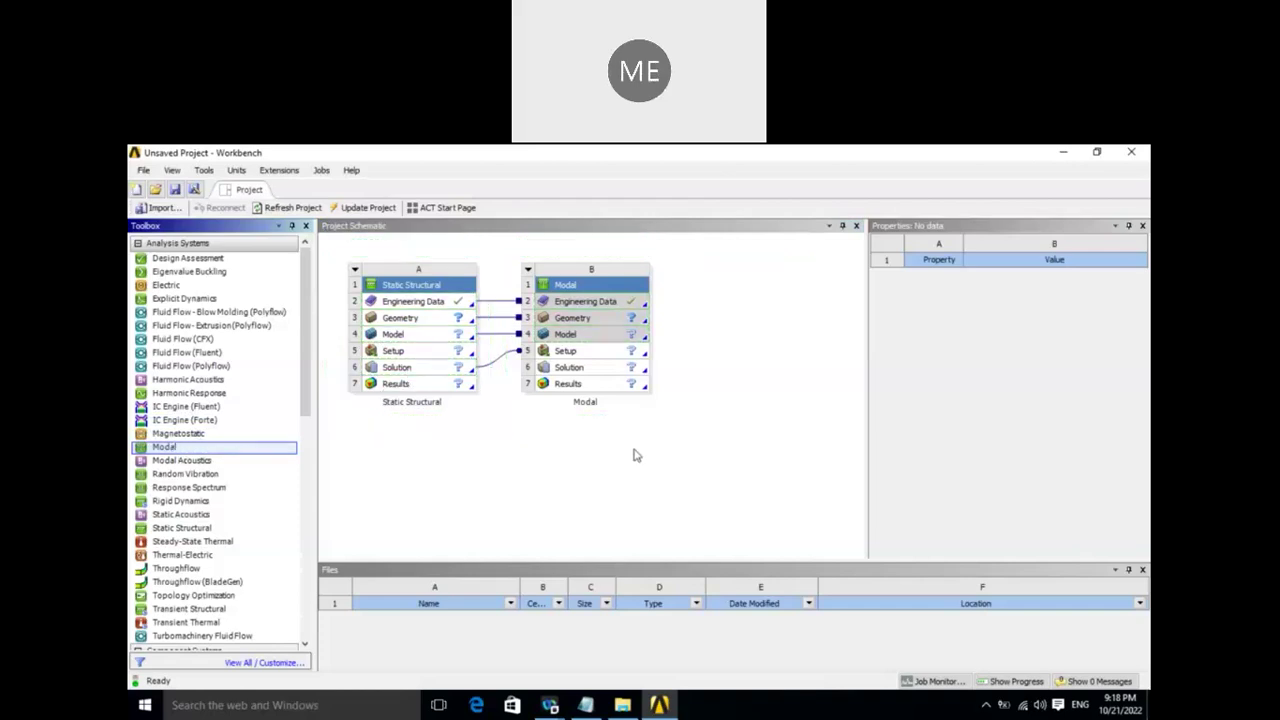
left_click(558, 427)
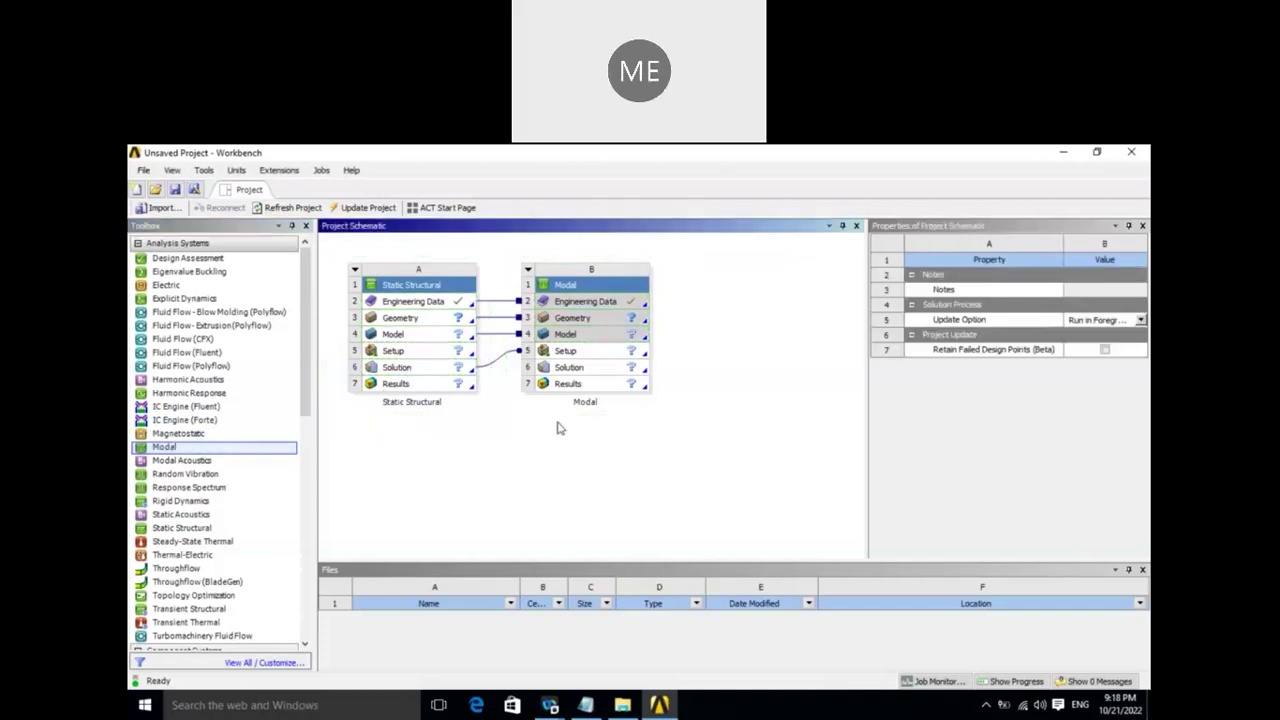
- Import wing.igs from the wing folder into the Static Structural Geometry cell A3
left_click(428, 320)
right_click(428, 320)
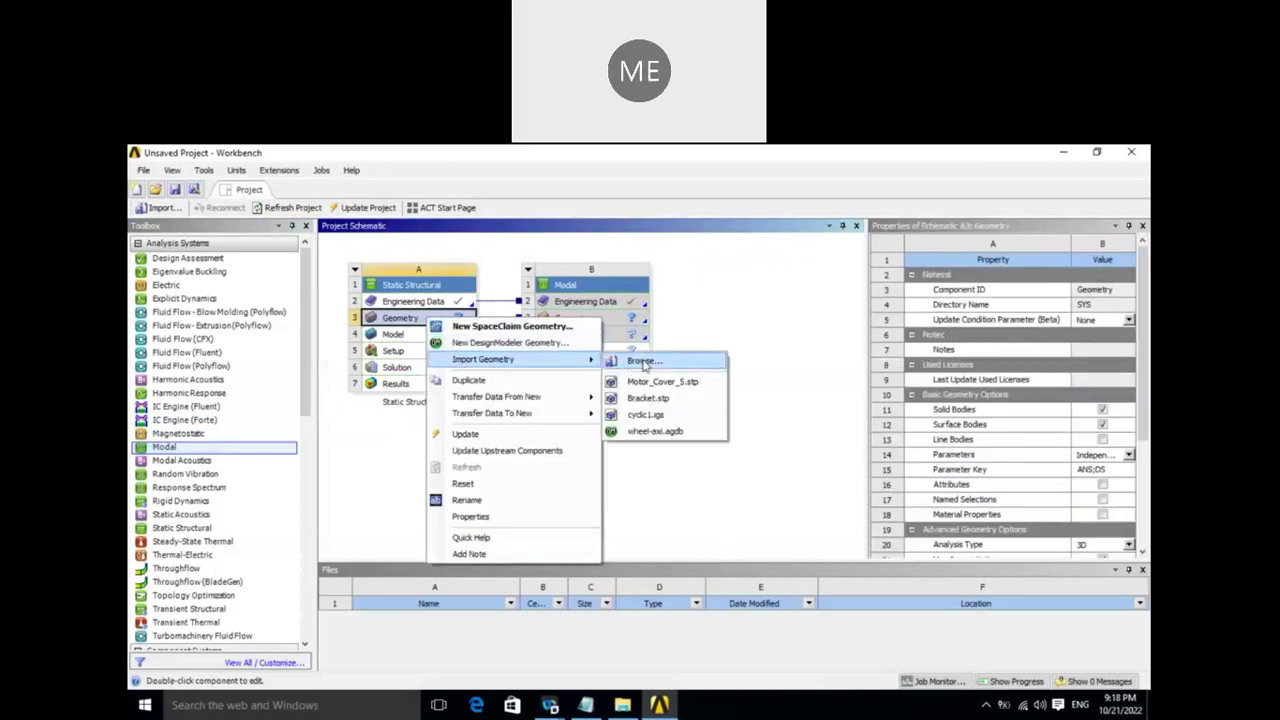
mouse_move(483, 359)
left_click(643, 367)
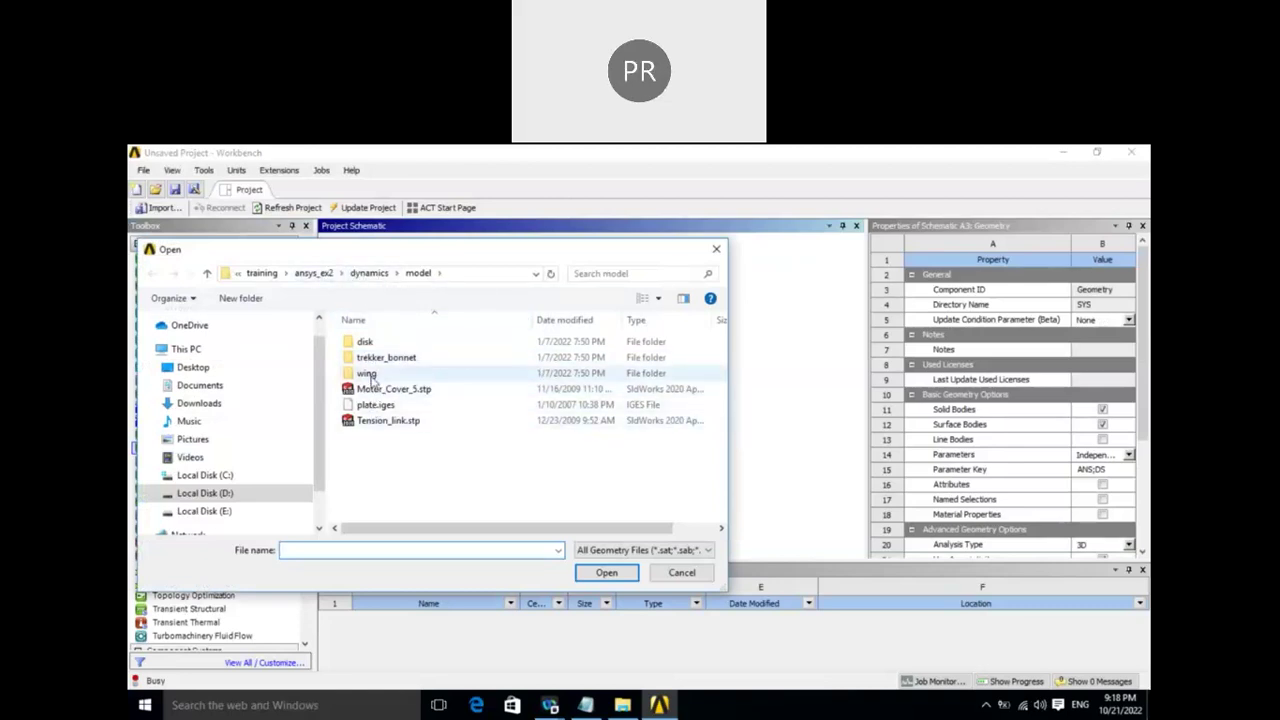
double_click(367, 374)
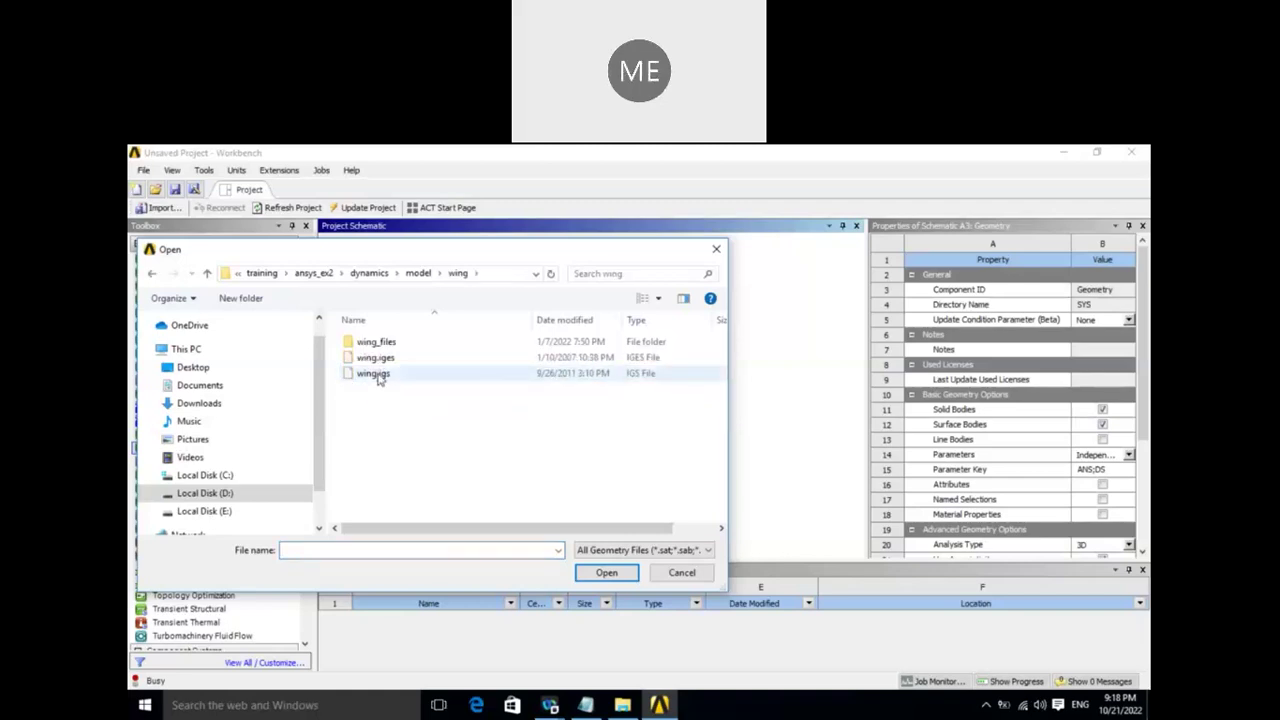
left_click(379, 378)
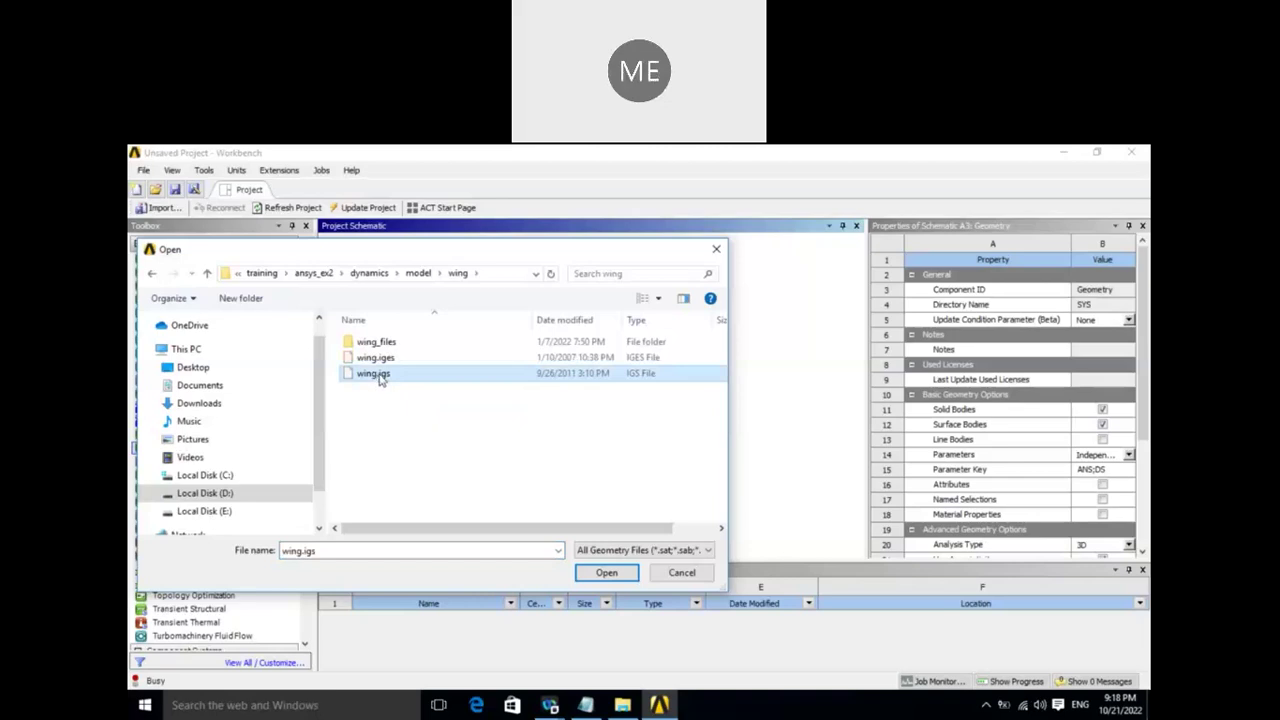
left_click(612, 575)
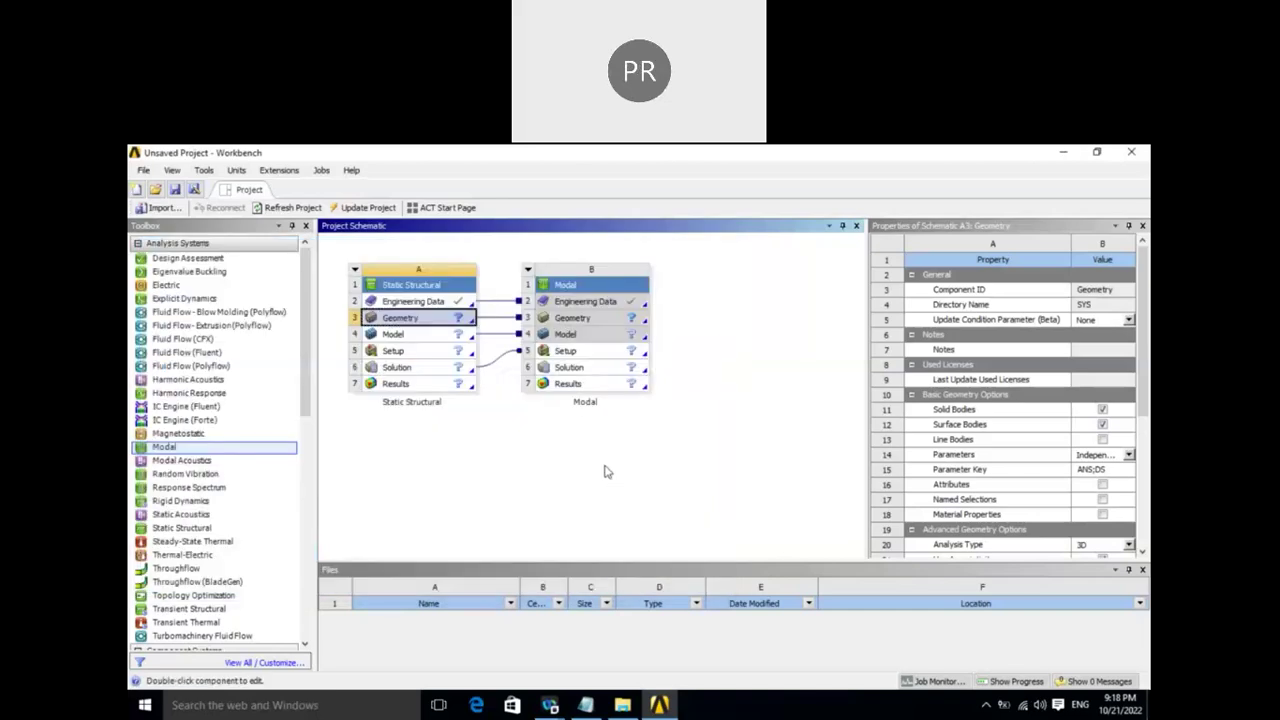
- Open Model A4 in Mechanical, rotate the wing, then return to the Workbench schematic
double_click(413, 338)
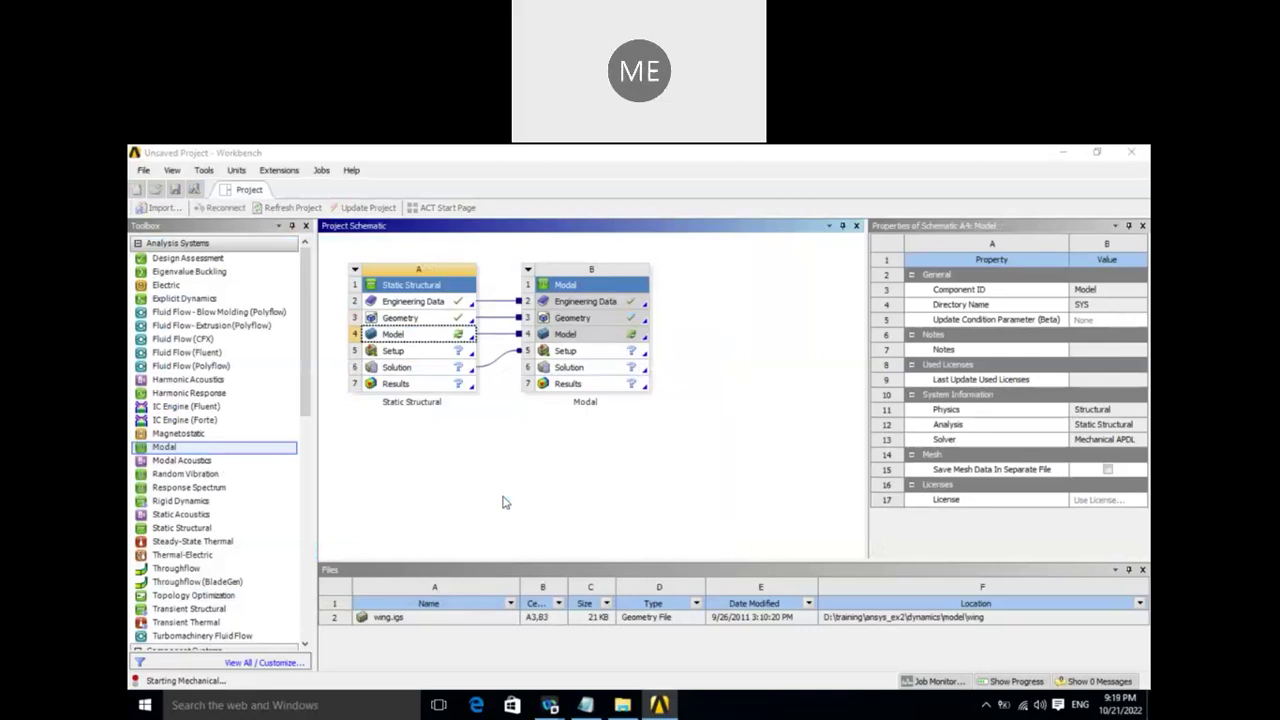
left_click(504, 500)
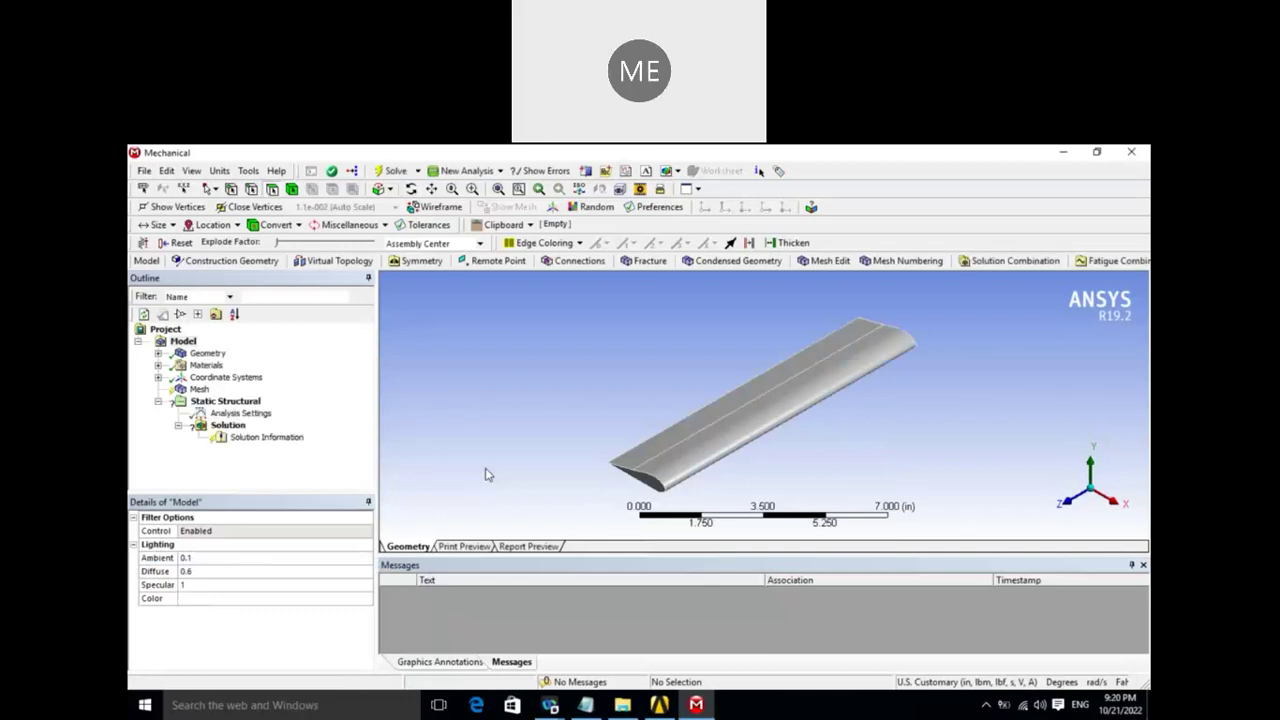
mouse_move(567, 455)
middle_mouse_down()
mouse_move(529, 451)
mouse_move(509, 466)
mouse_move(531, 417)
mouse_move(496, 447)
mouse_move(541, 468)
middle_mouse_up()
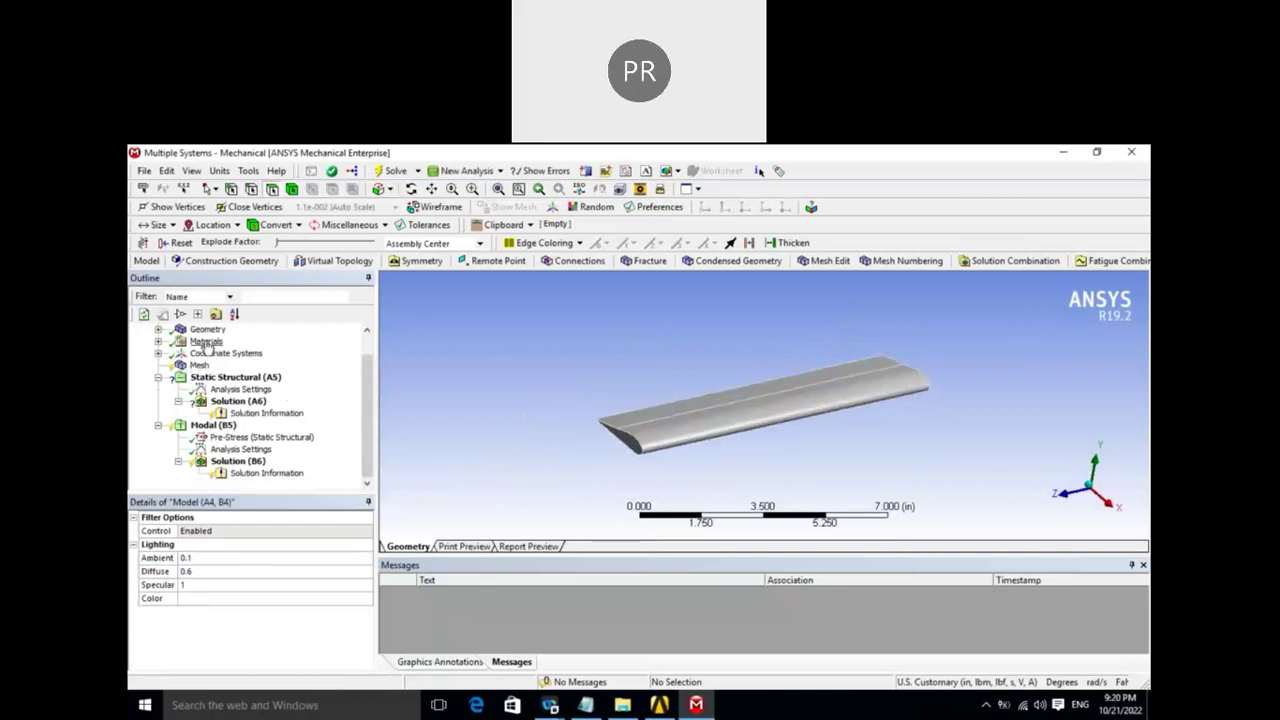
left_click(660, 708)
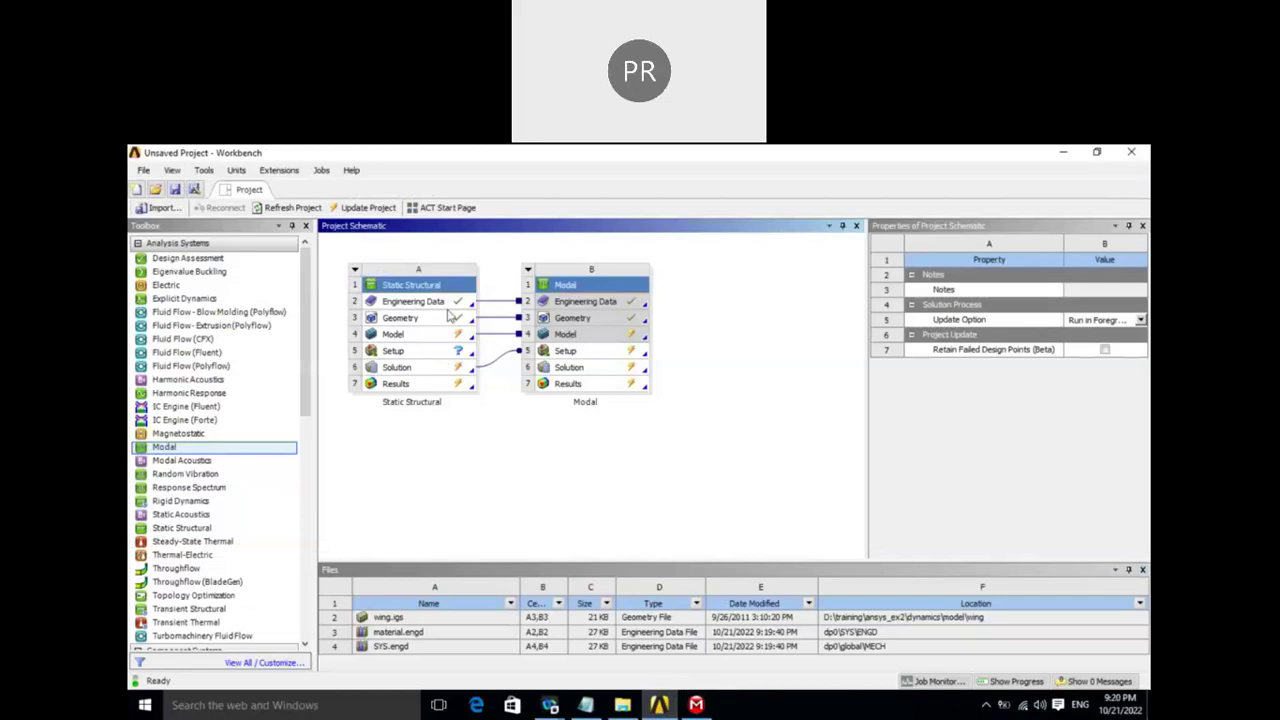
- Open Engineering Data and view the Structural Steel material properties
double_click(450, 304)
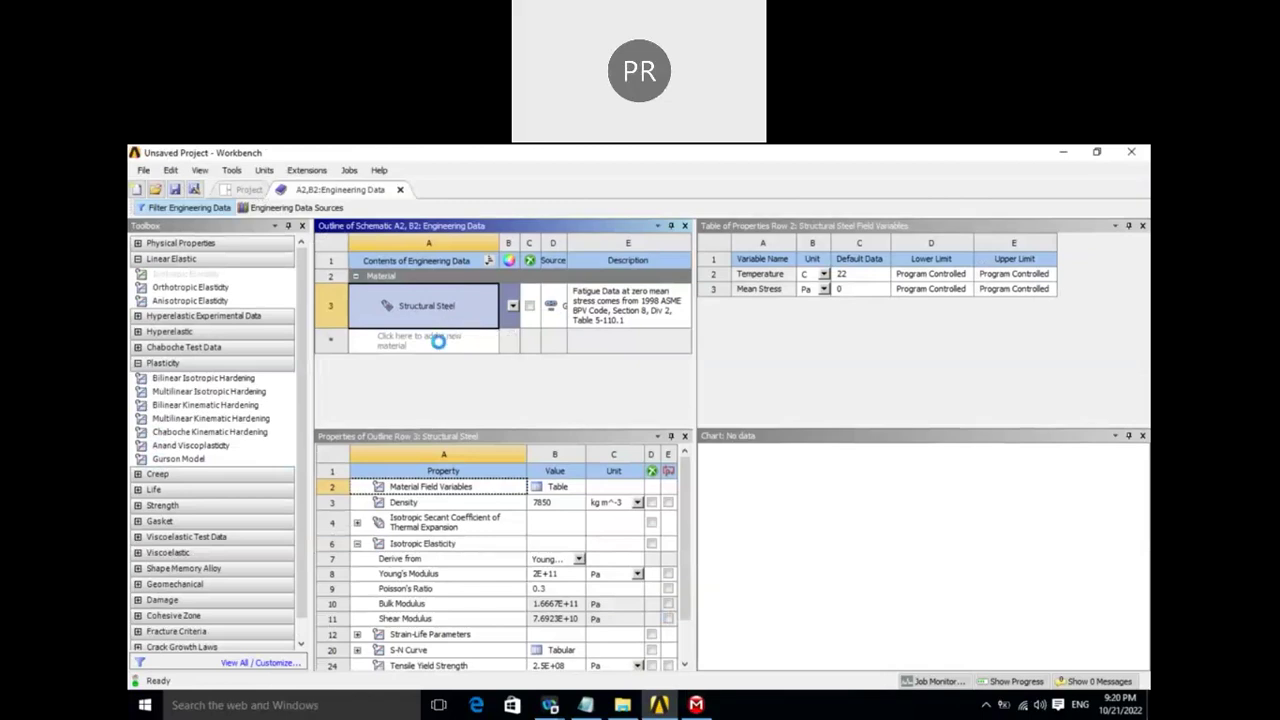
left_click(440, 341)
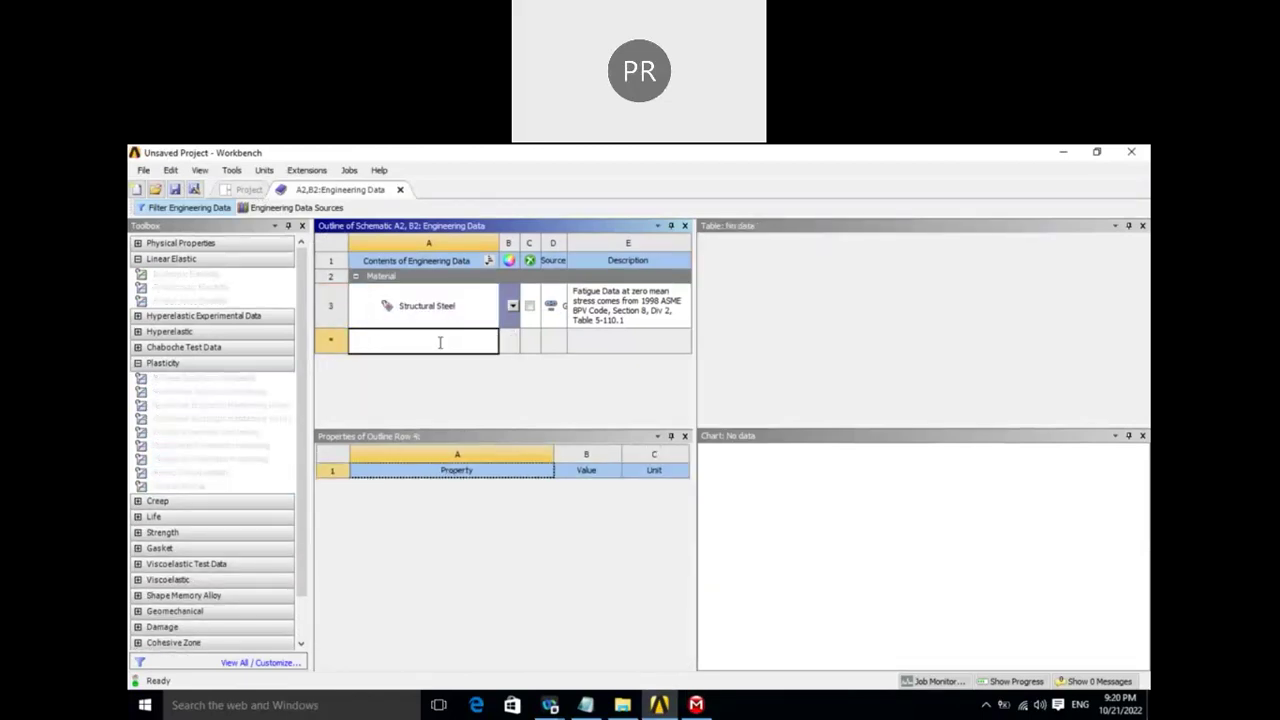
left_click(447, 339)
left_click(405, 305)
right_click(398, 341)
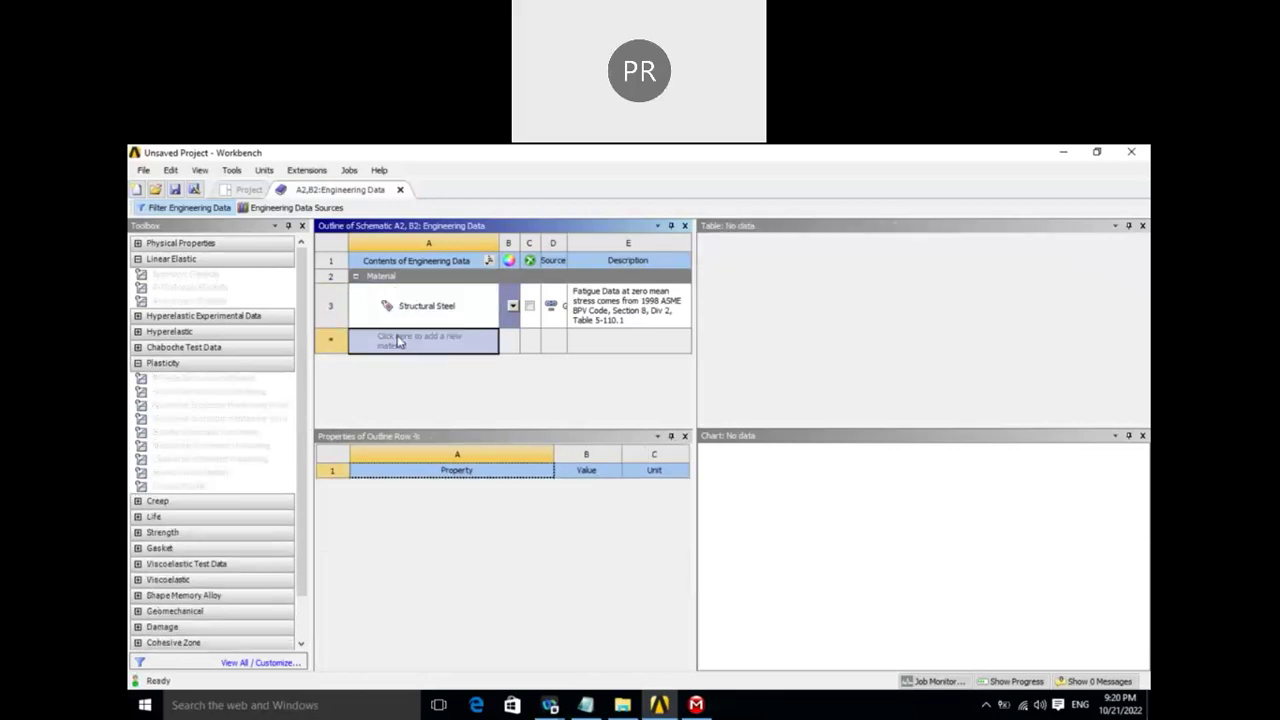
- Add Titanium Alloy from General Materials, then return to the schematic and Update Project
left_click(451, 381)
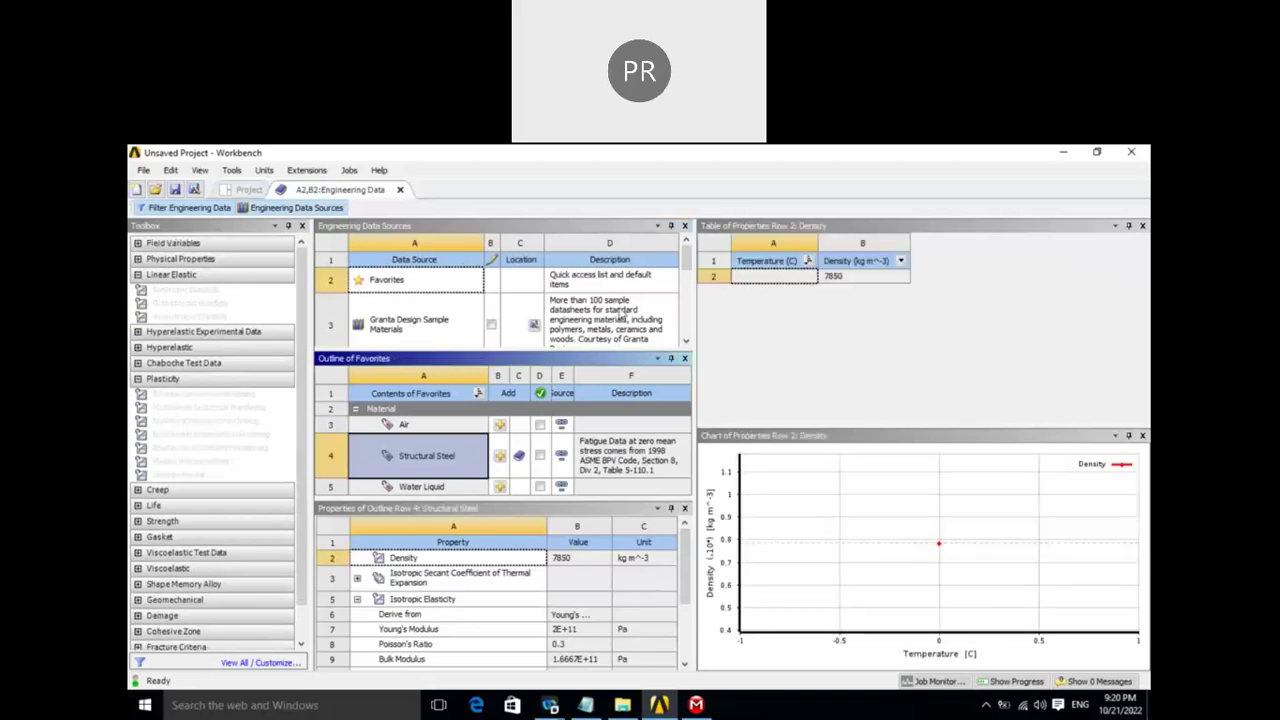
scroll(686, 260, "down", 2)
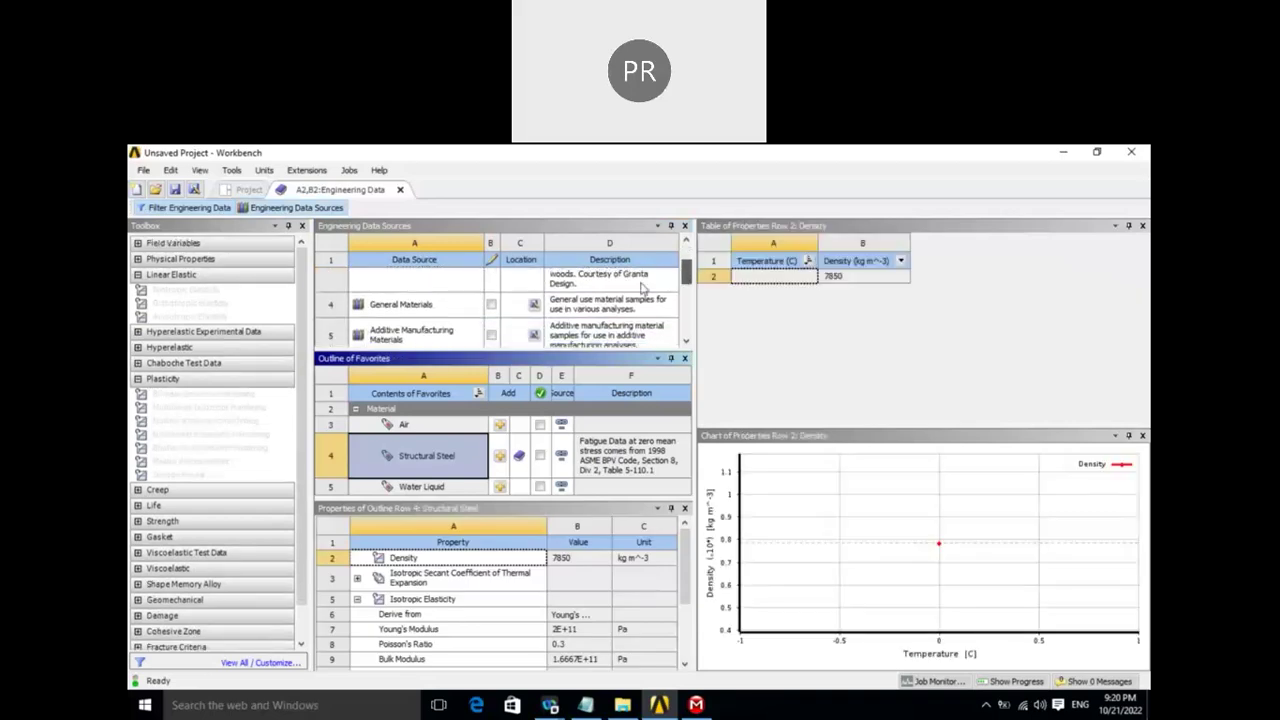
left_click(385, 304)
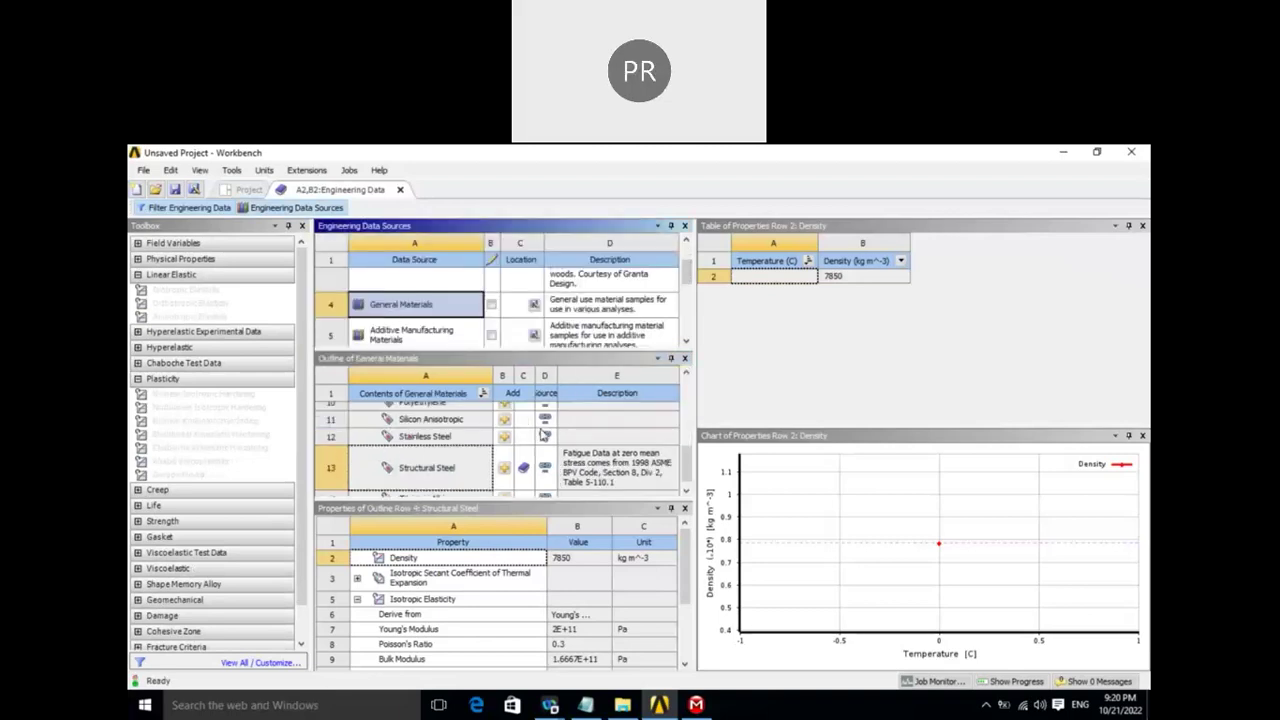
mouse_move(688, 470)
left_mouse_down()
mouse_move(688, 453)
mouse_move(688, 480)
left_mouse_up()
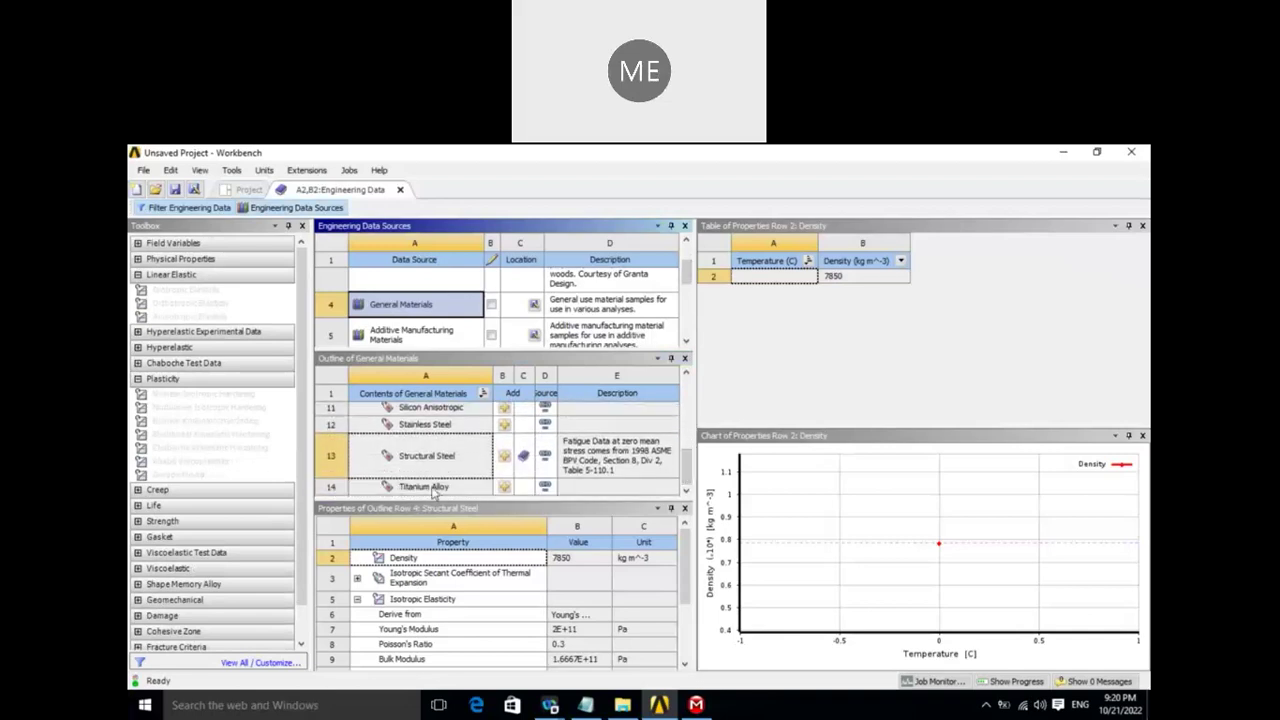
left_click(503, 488)
left_click(503, 488)
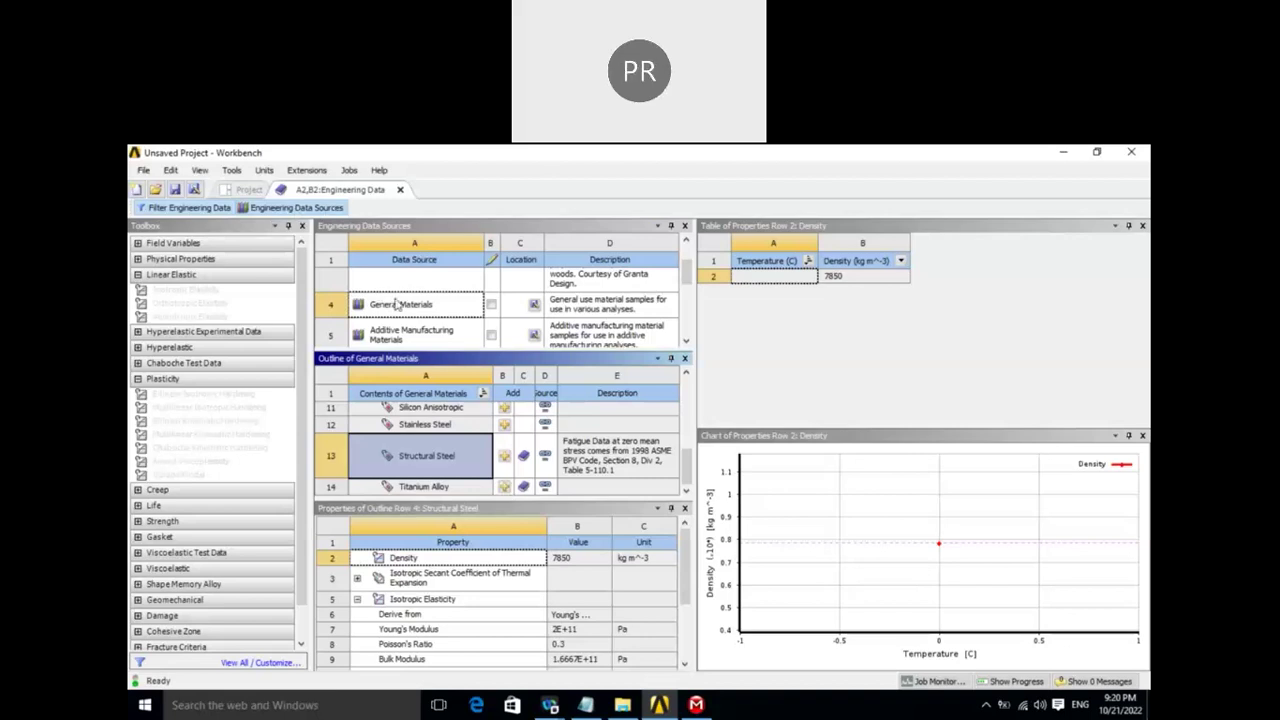
left_click(399, 190)
left_click(373, 208)
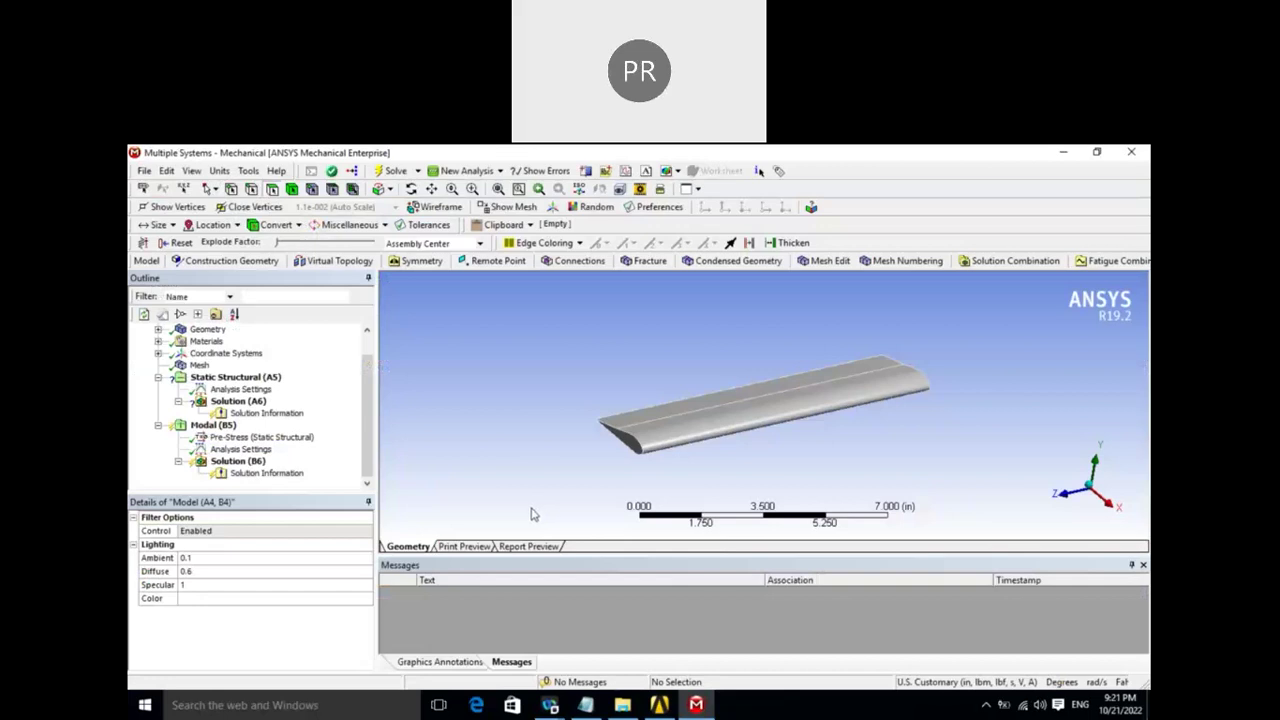
- Orbit the wing and select Static Structural (A5) in the Outline tree
left_click_drag(548, 489, 523, 491)
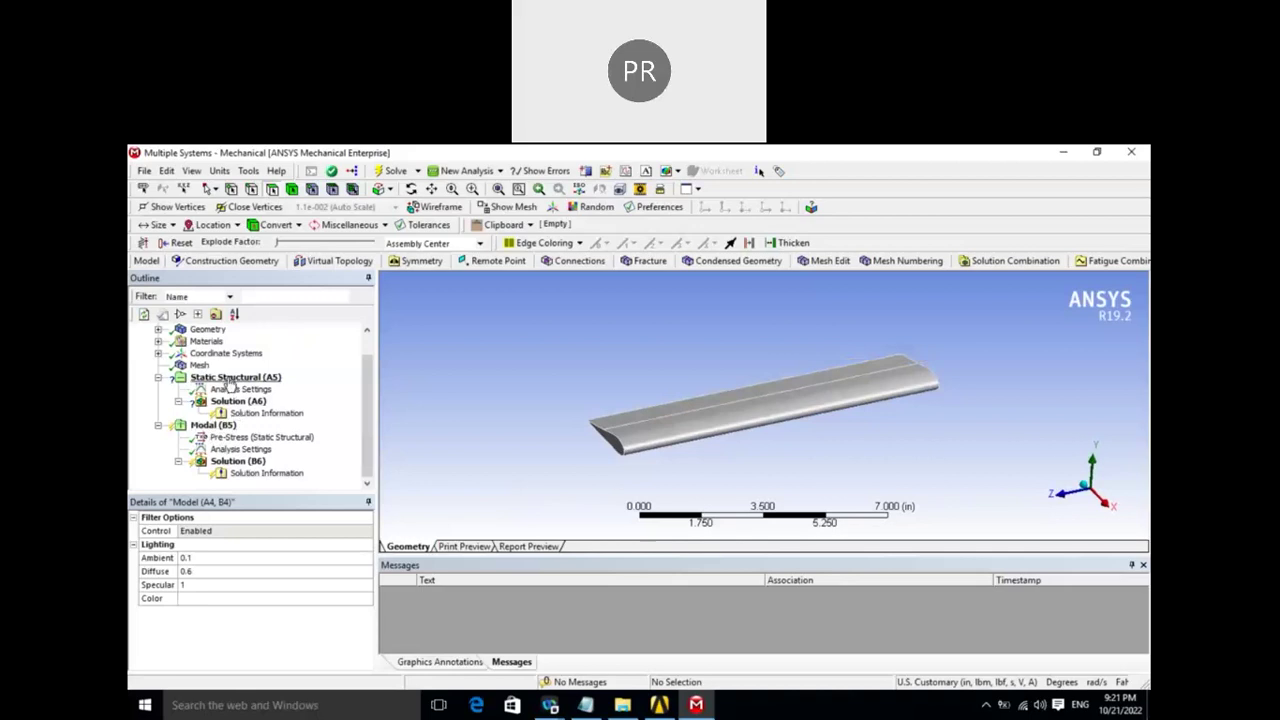
left_click(230, 378)
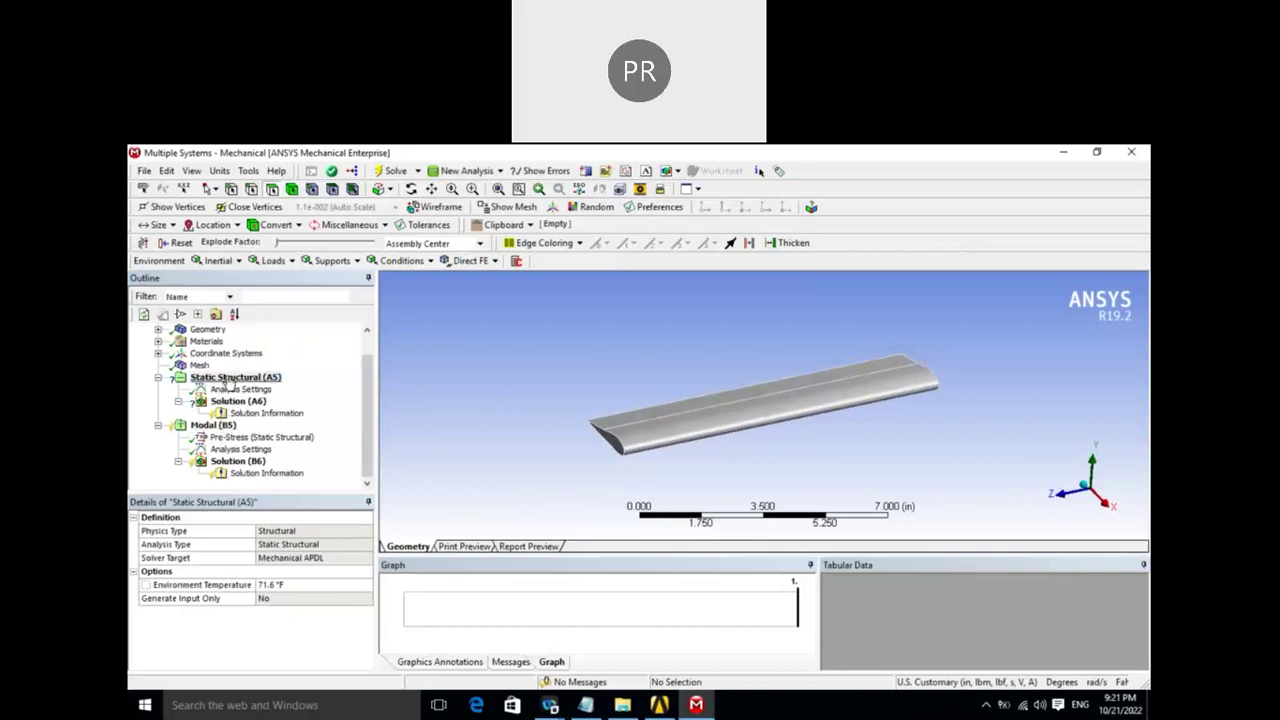
- Insert a Fixed Support on the wing's end face under Static Structural (A5)
right_click(230, 381)
mouse_move(300, 384)
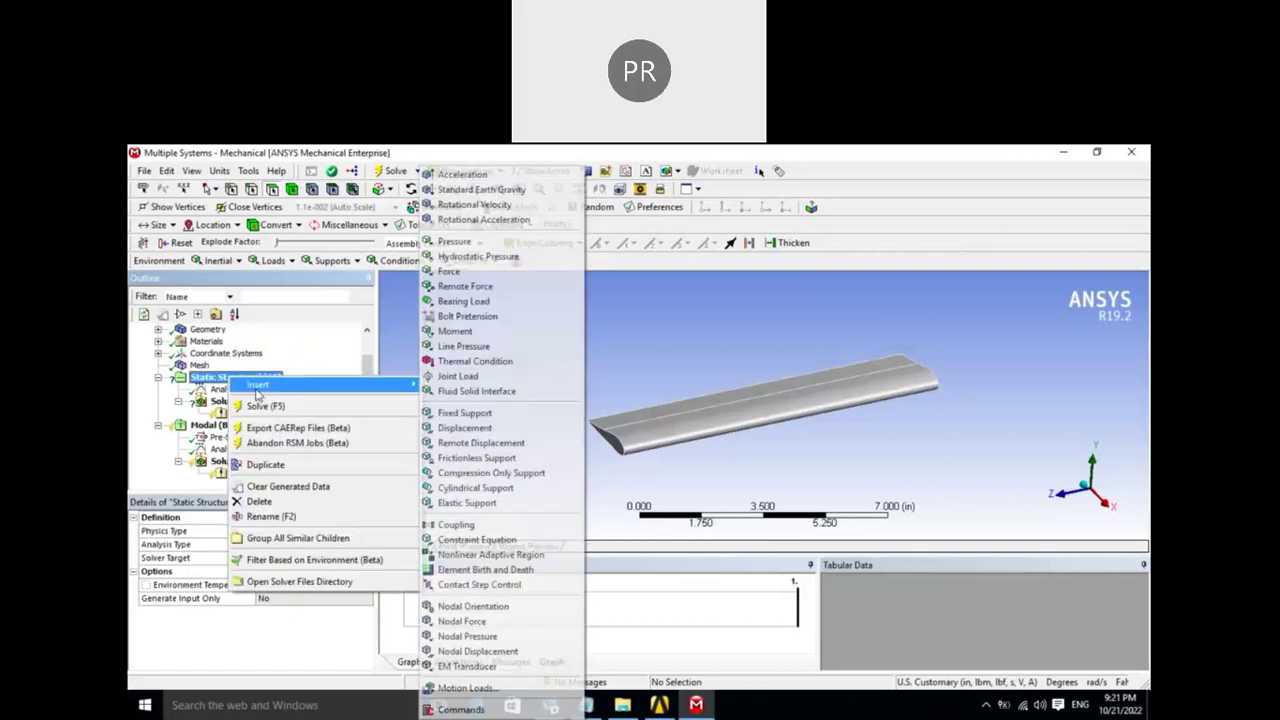
left_click(465, 413)
middle_click_drag(521, 439, 803, 428)
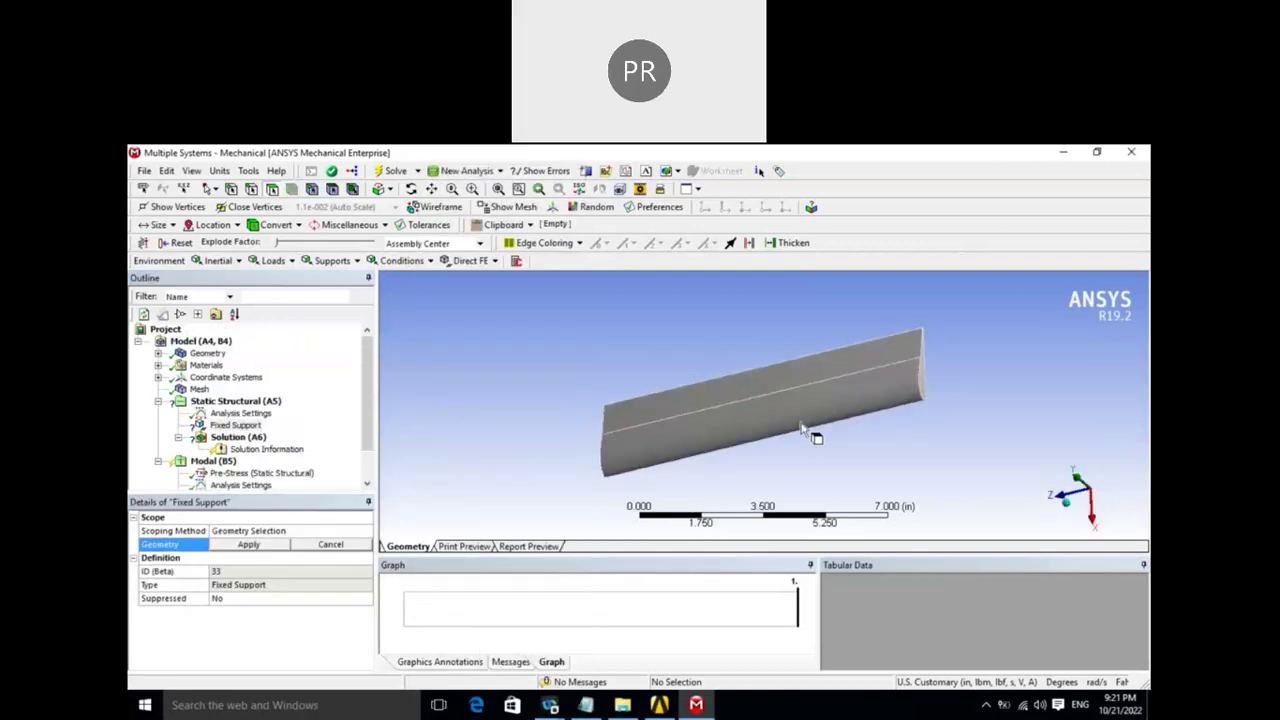
left_click(921, 383)
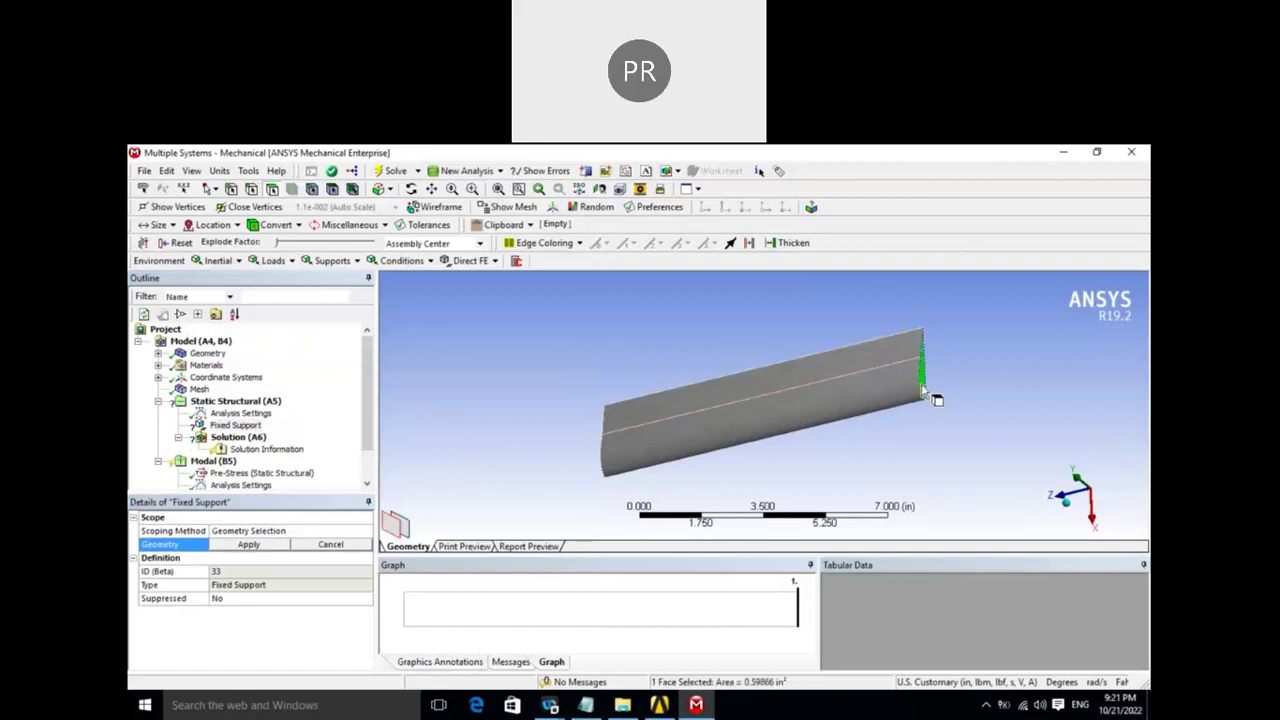
middle_click_drag(598, 466, 553, 470)
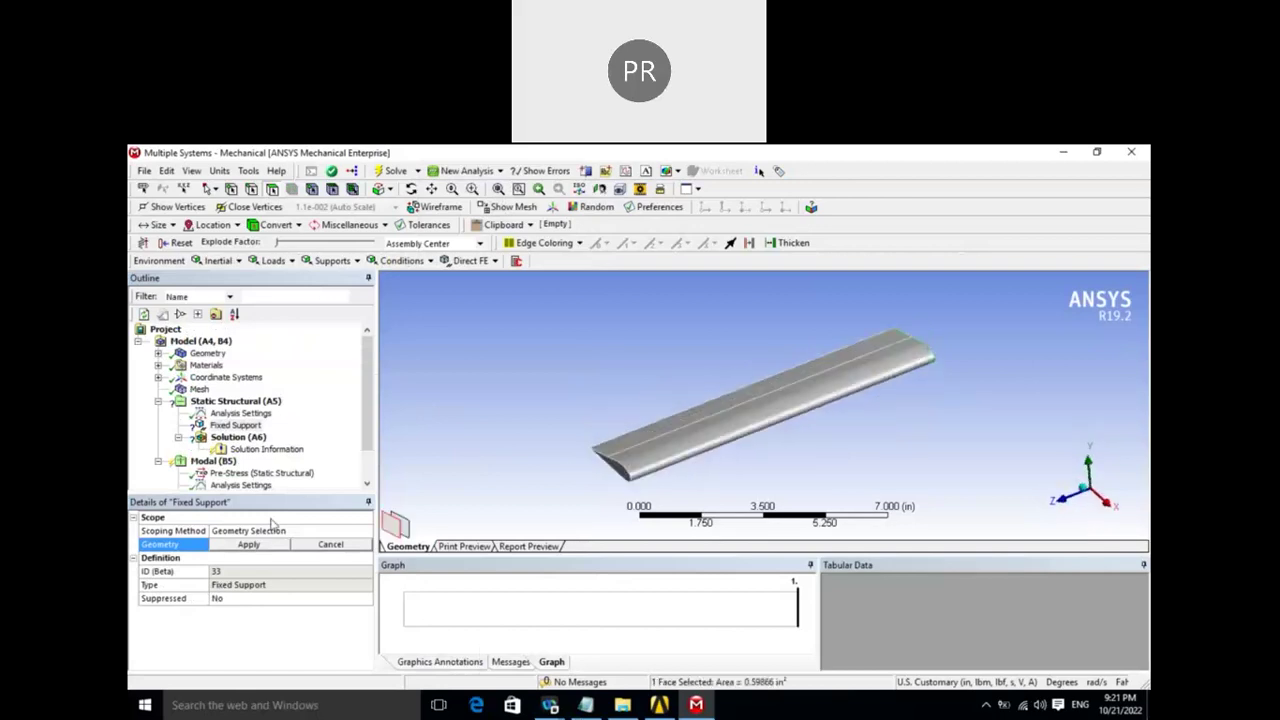
left_click(249, 544)
middle_click_drag(524, 408, 575, 425)
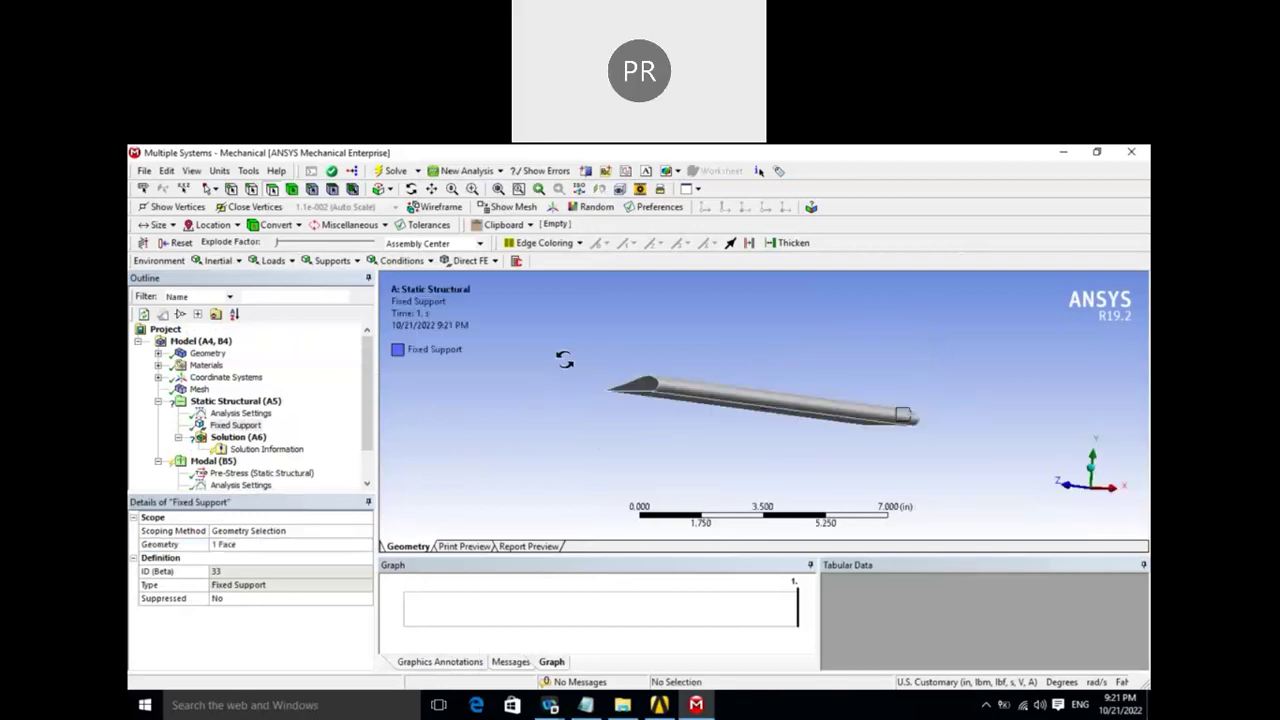
- Apply a 0.01 psi Pressure to the wing's large flat face
right_click(251, 404)
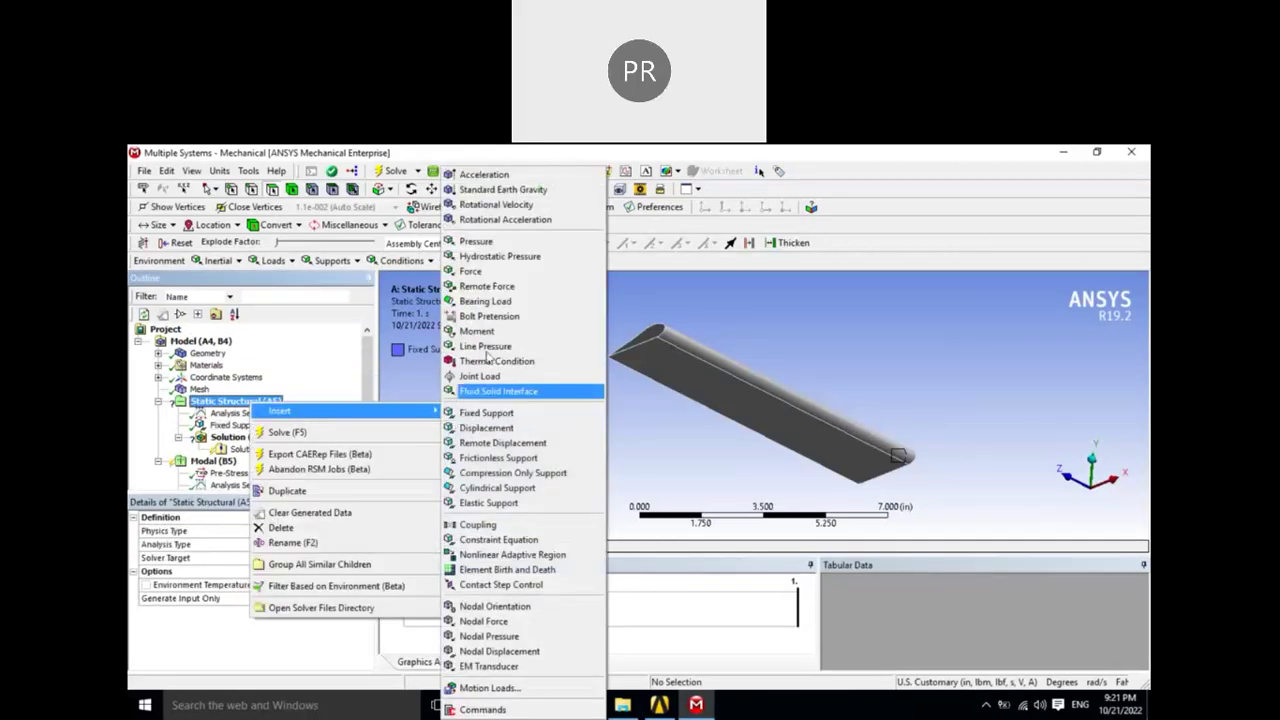
left_click(476, 241)
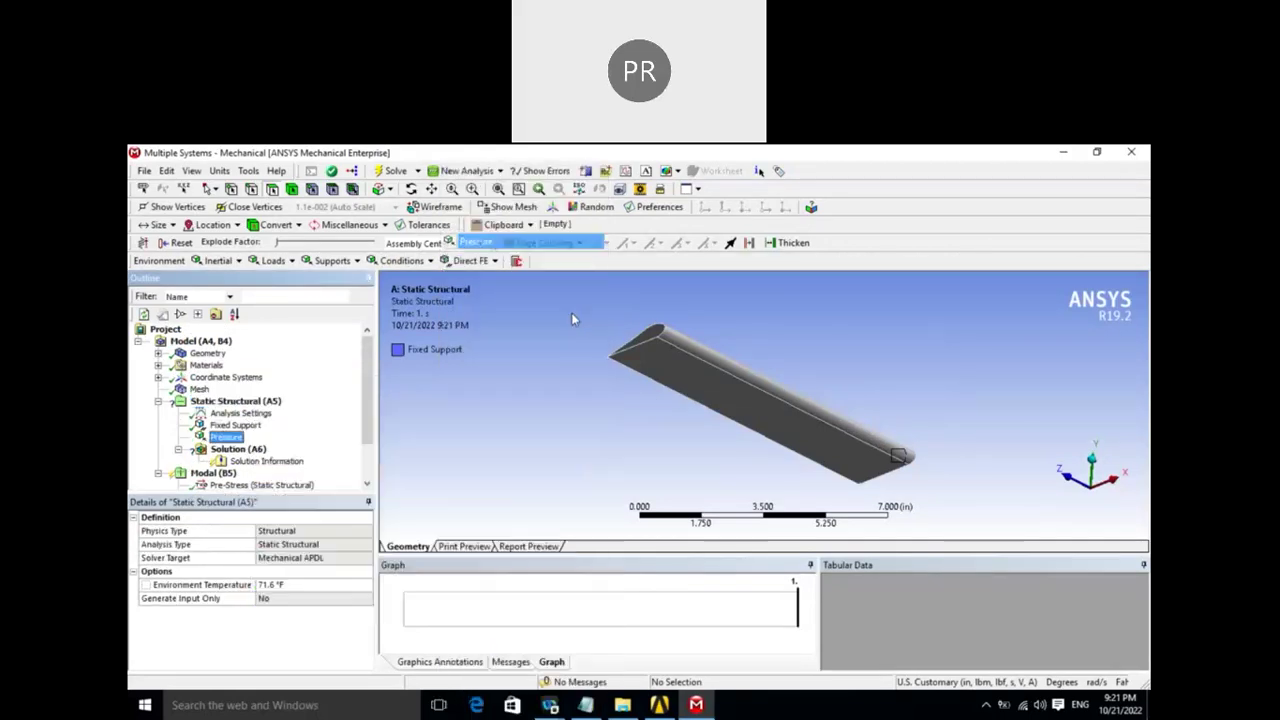
left_click(693, 387)
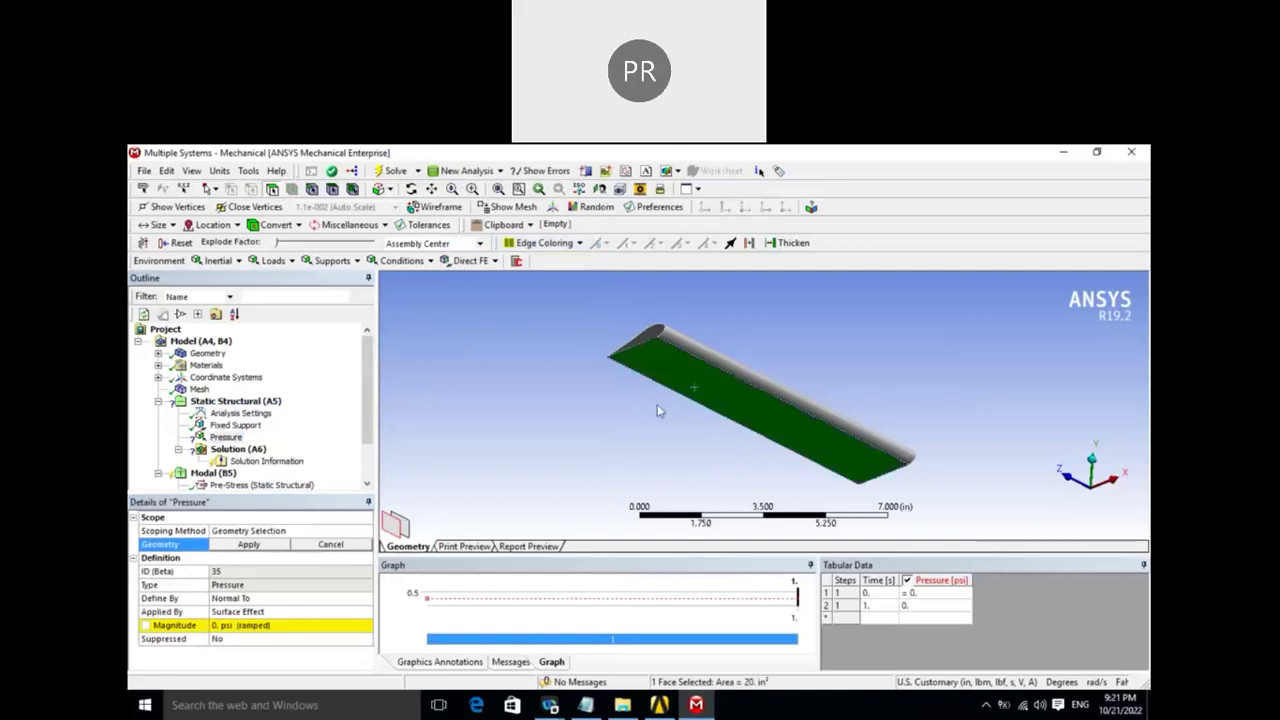
left_click(245, 545)
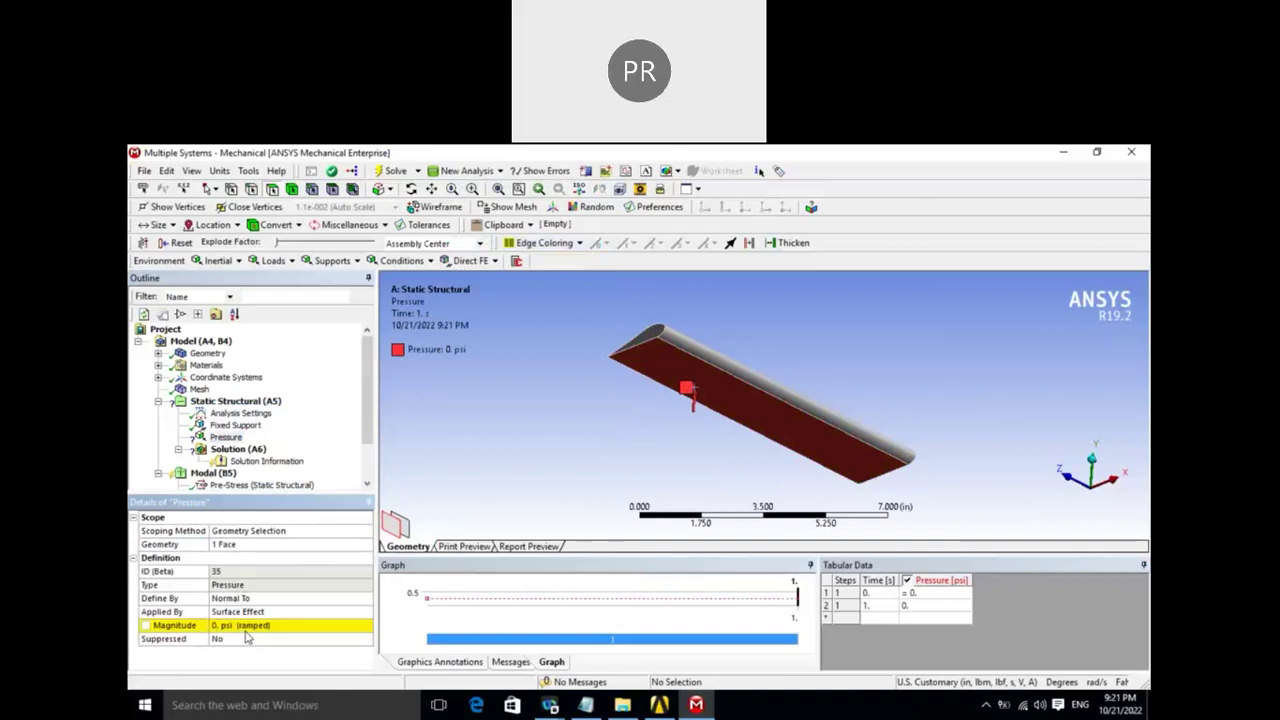
left_click(246, 629)
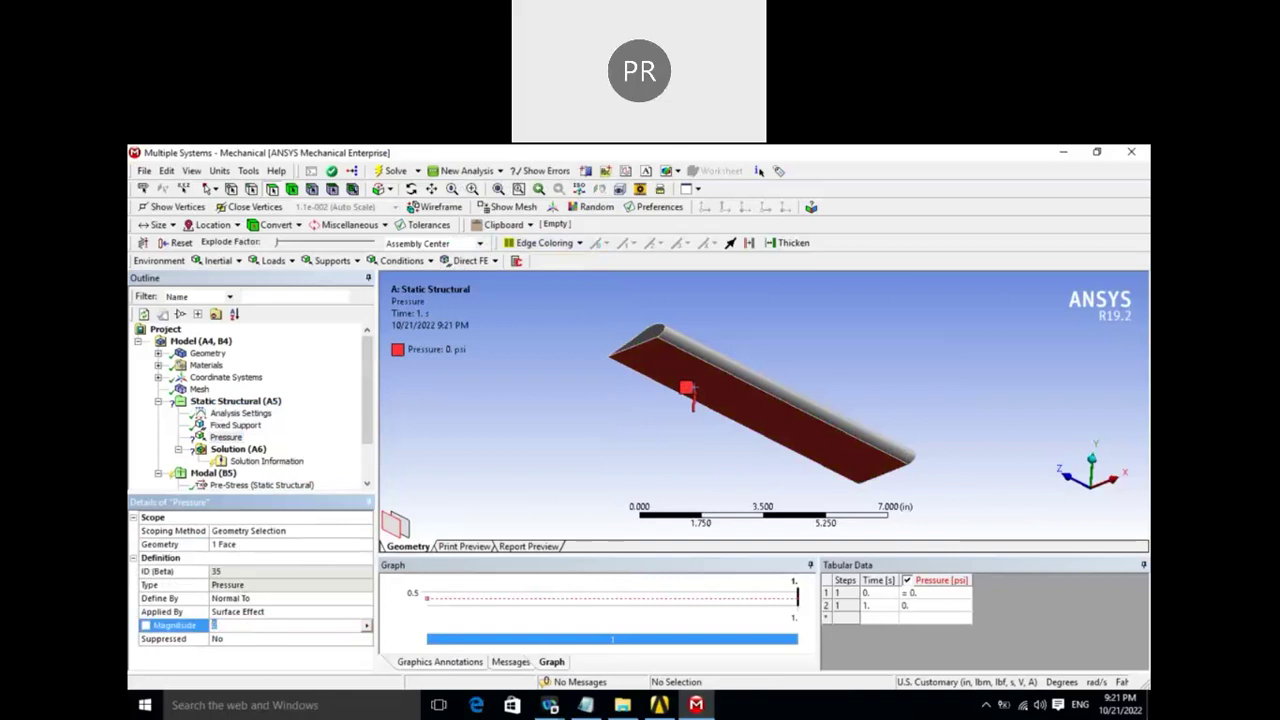
type(".01")
left_click(478, 490)
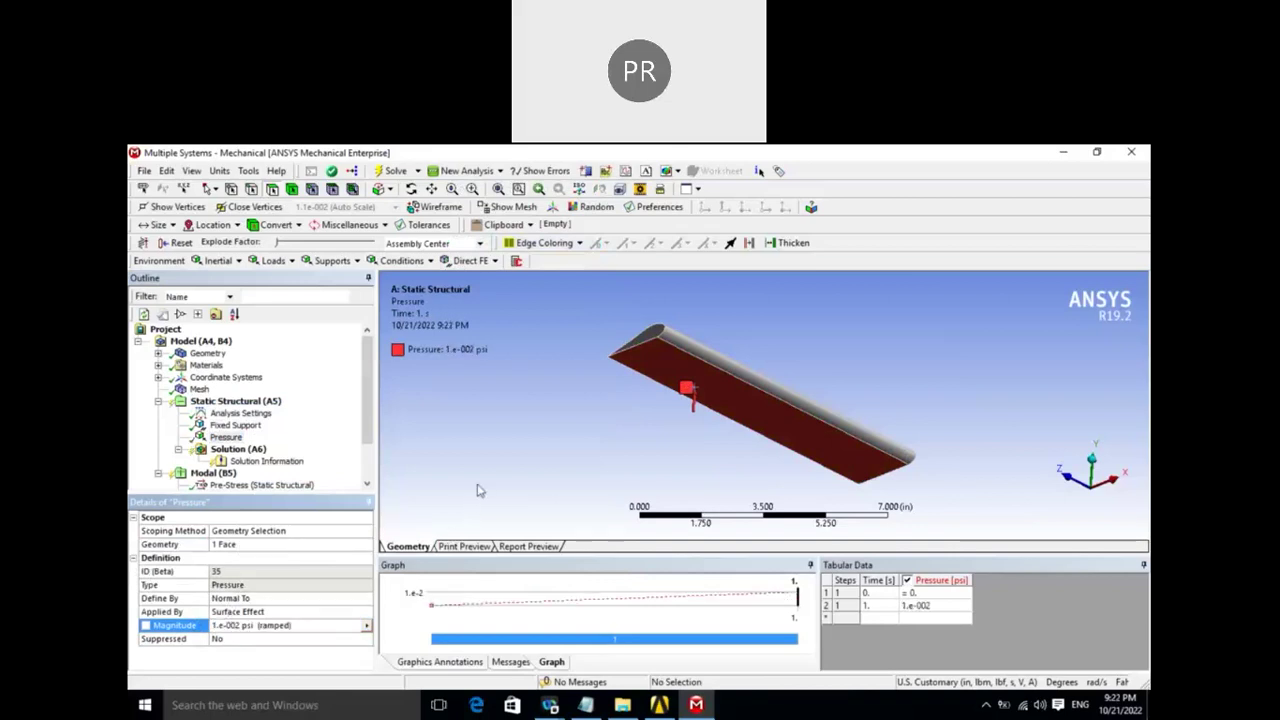
mouse_move(478, 488)
middle_mouse_down()
mouse_move(507, 450)
mouse_move(508, 472)
middle_mouse_up()
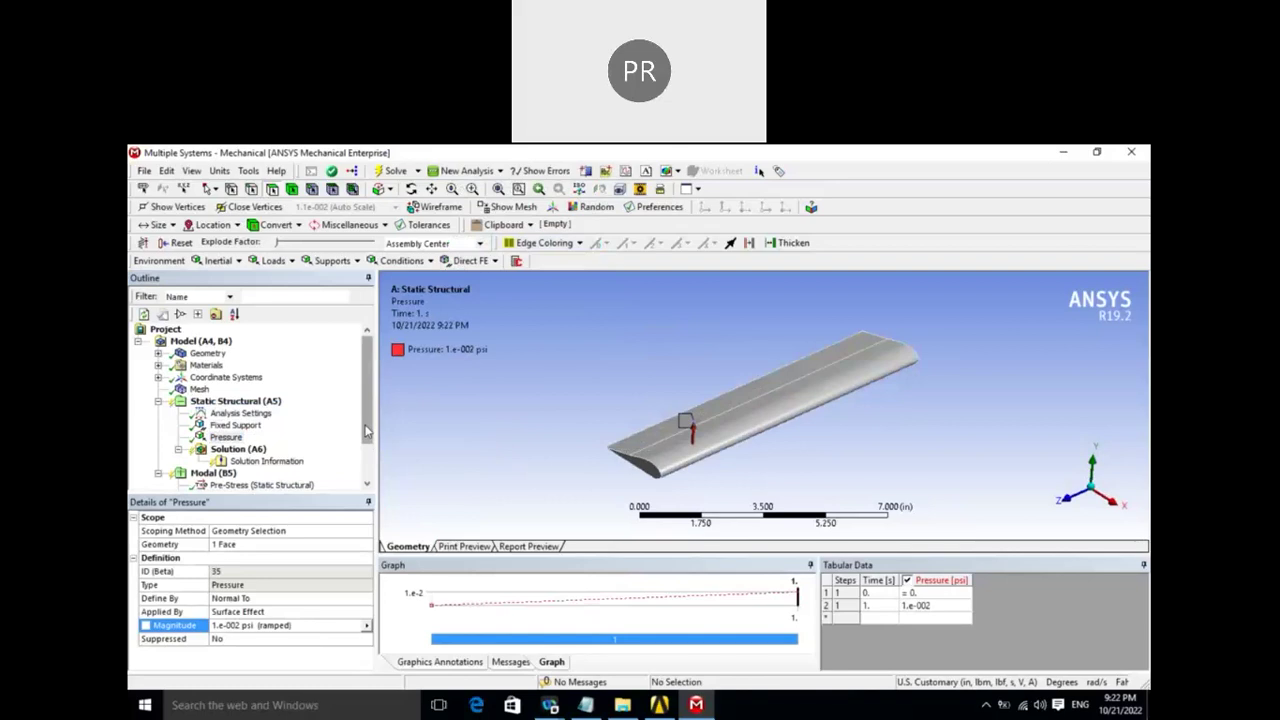
left_click_drag(366, 430, 366, 464)
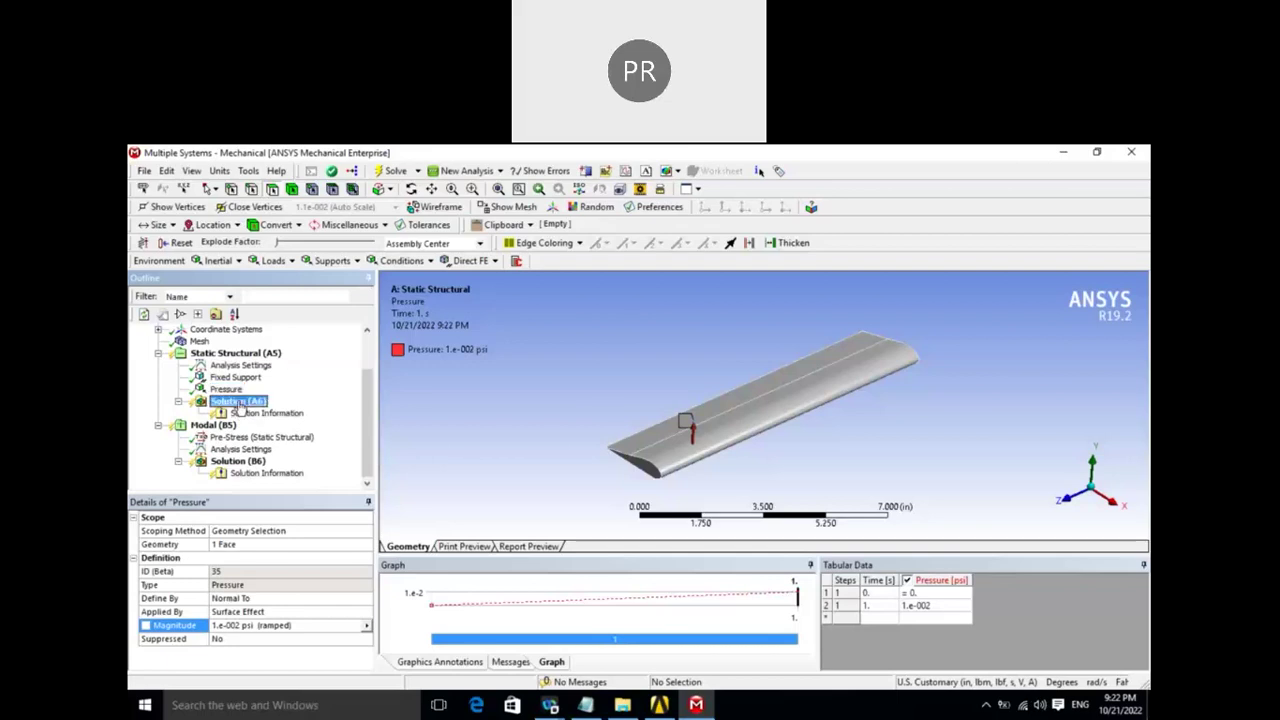
- Solve Solution (A6) and wait for the solver to report Done
right_click(240, 405)
left_click(272, 430)
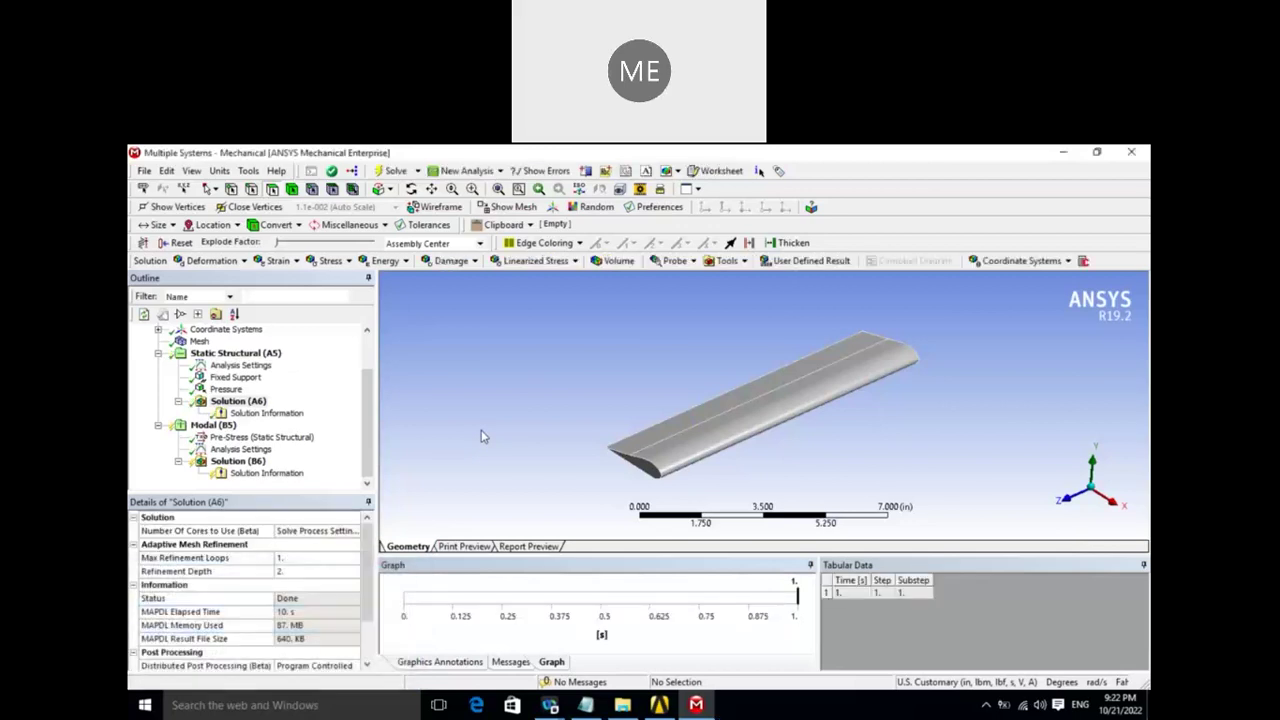
right_click(250, 402)
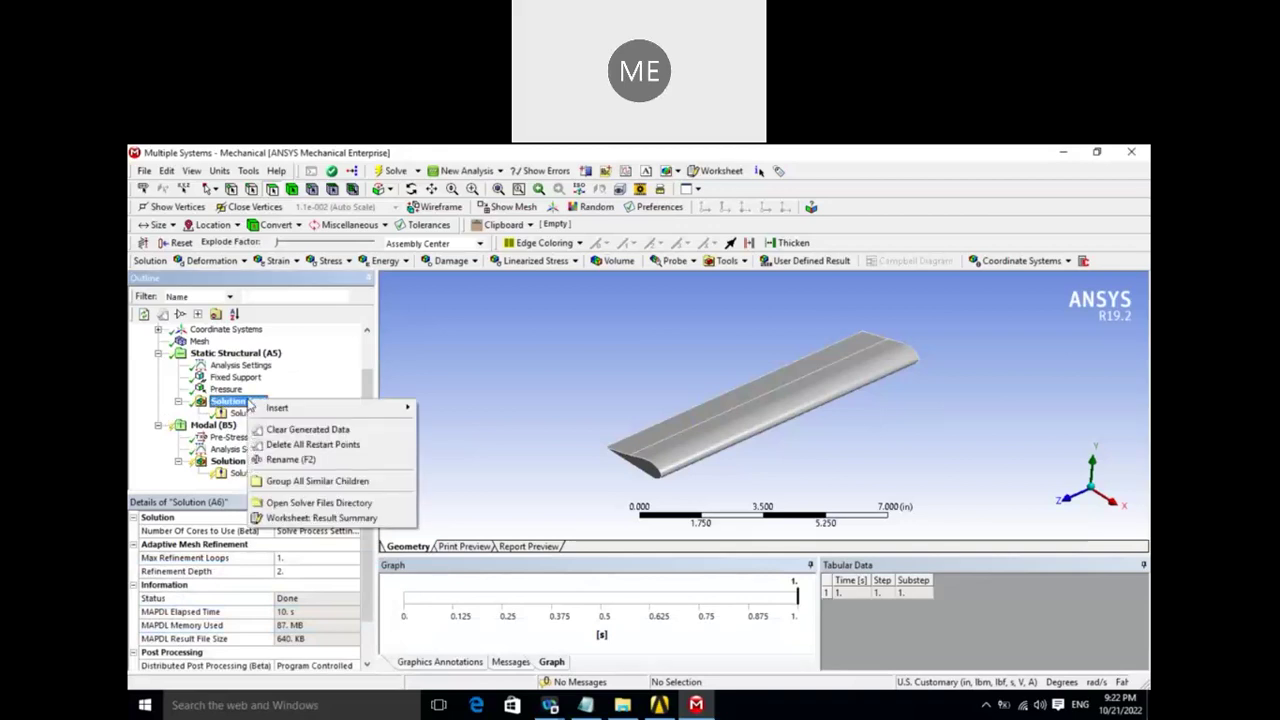
mouse_move(277, 408)
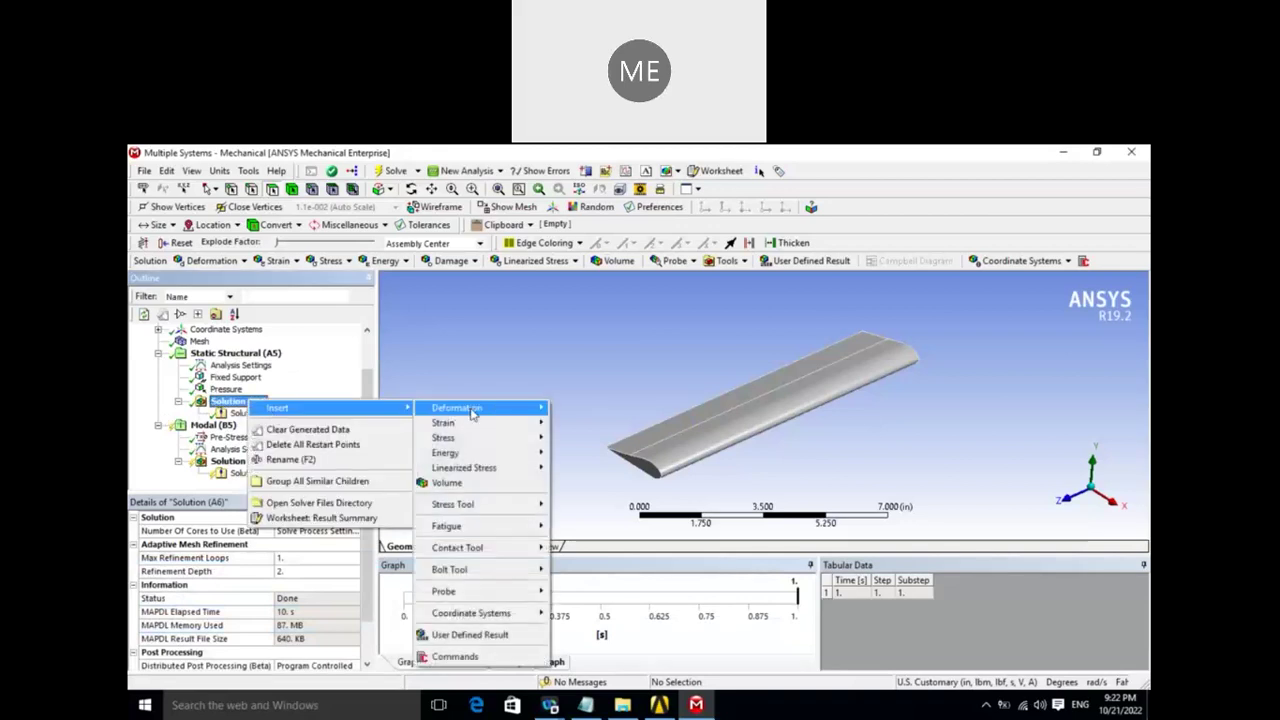
mouse_move(457, 408)
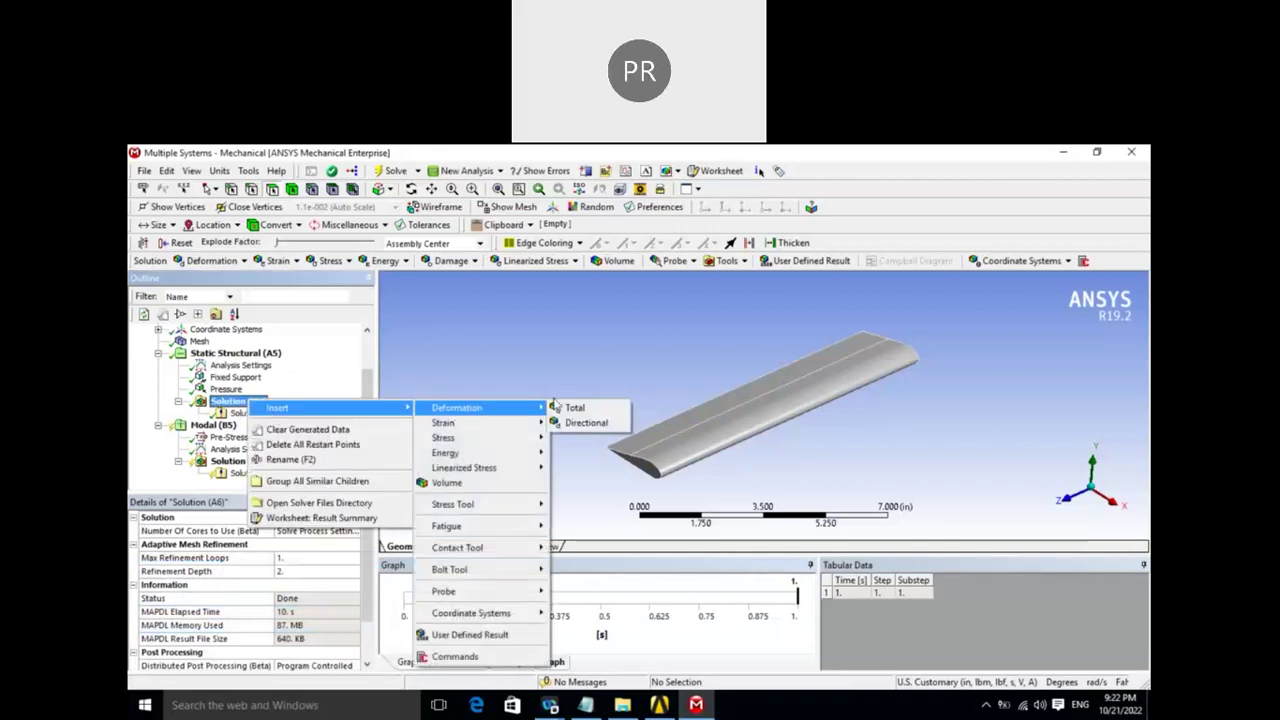
- Insert Total Deformation and Equivalent (von-Mises) Stress results, then evaluate all results
left_click(574, 408)
left_click(262, 402)
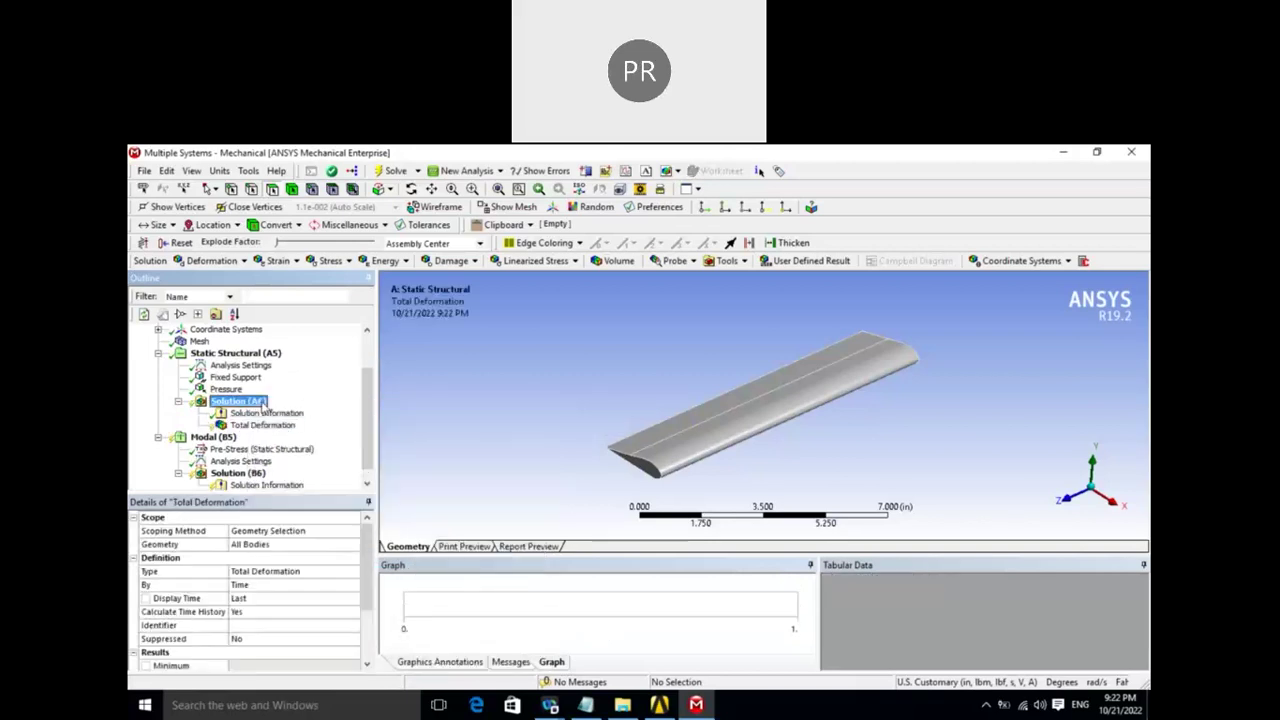
right_click(262, 402)
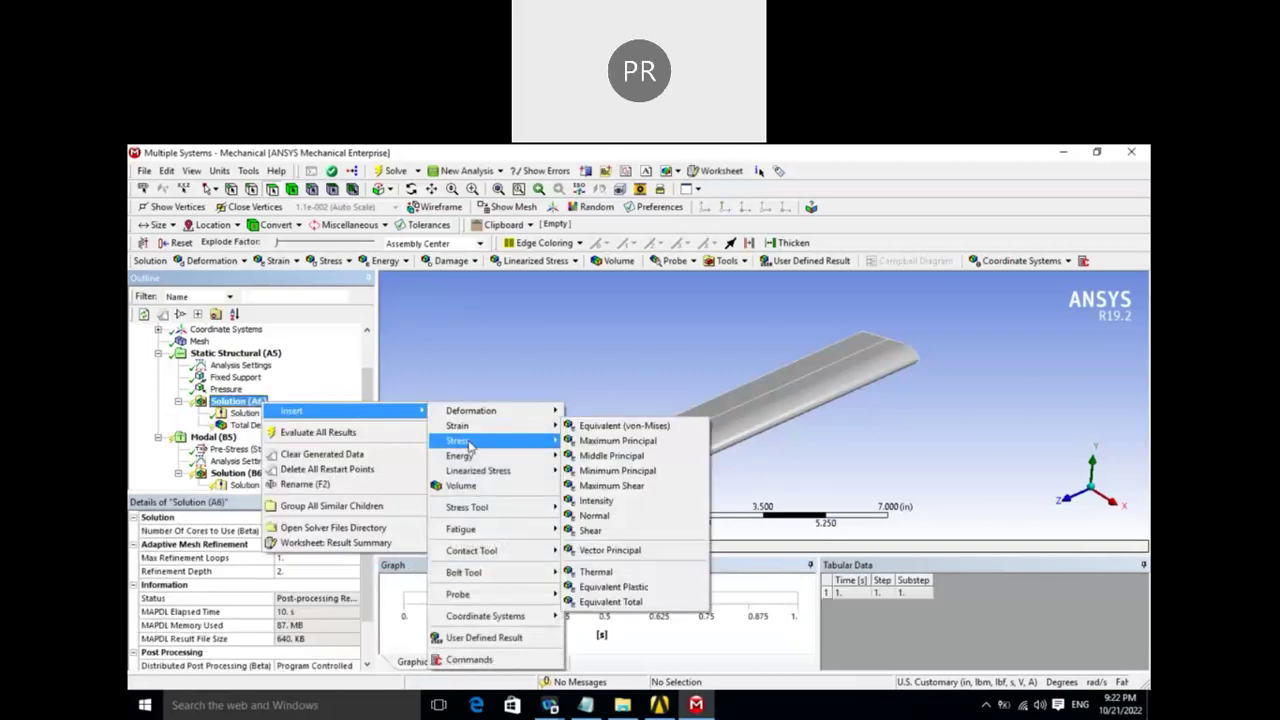
left_click(616, 445)
left_click(240, 401)
right_click(256, 402)
left_click(296, 435)
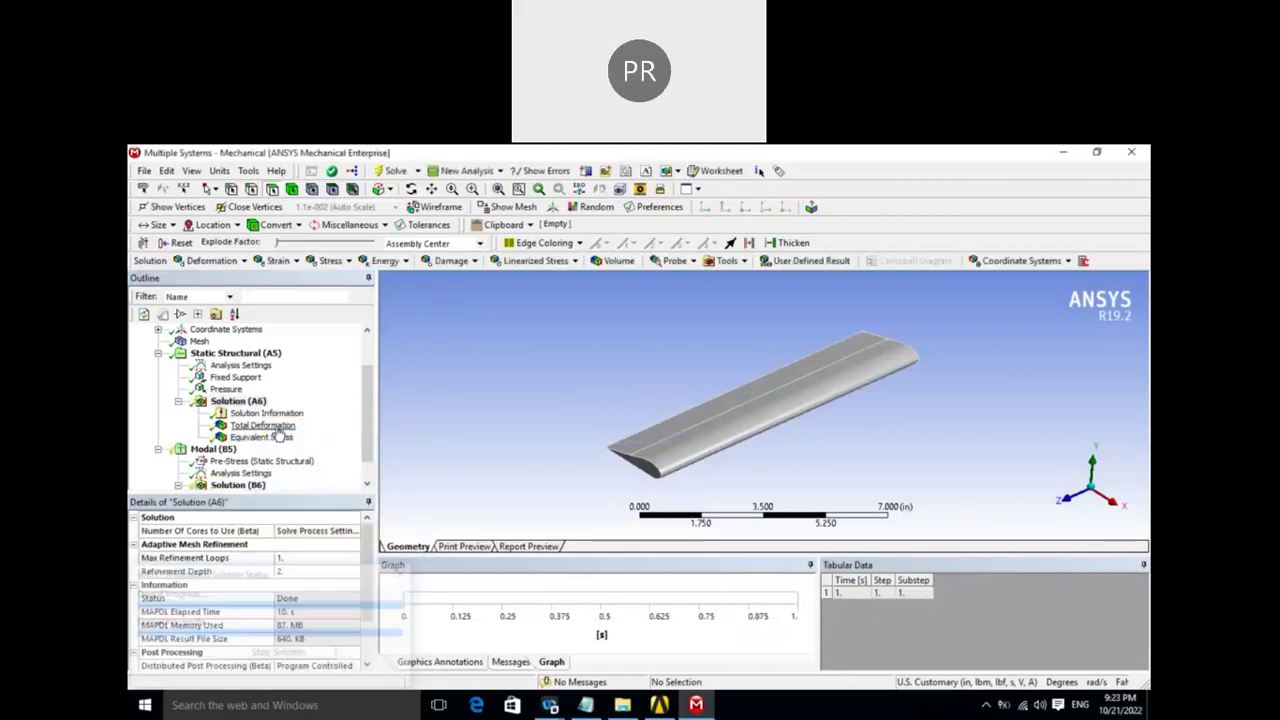
- Compare the two contours, ending on Total Deformation peaking at 0.00013268 in
left_click(278, 428)
left_click(262, 437)
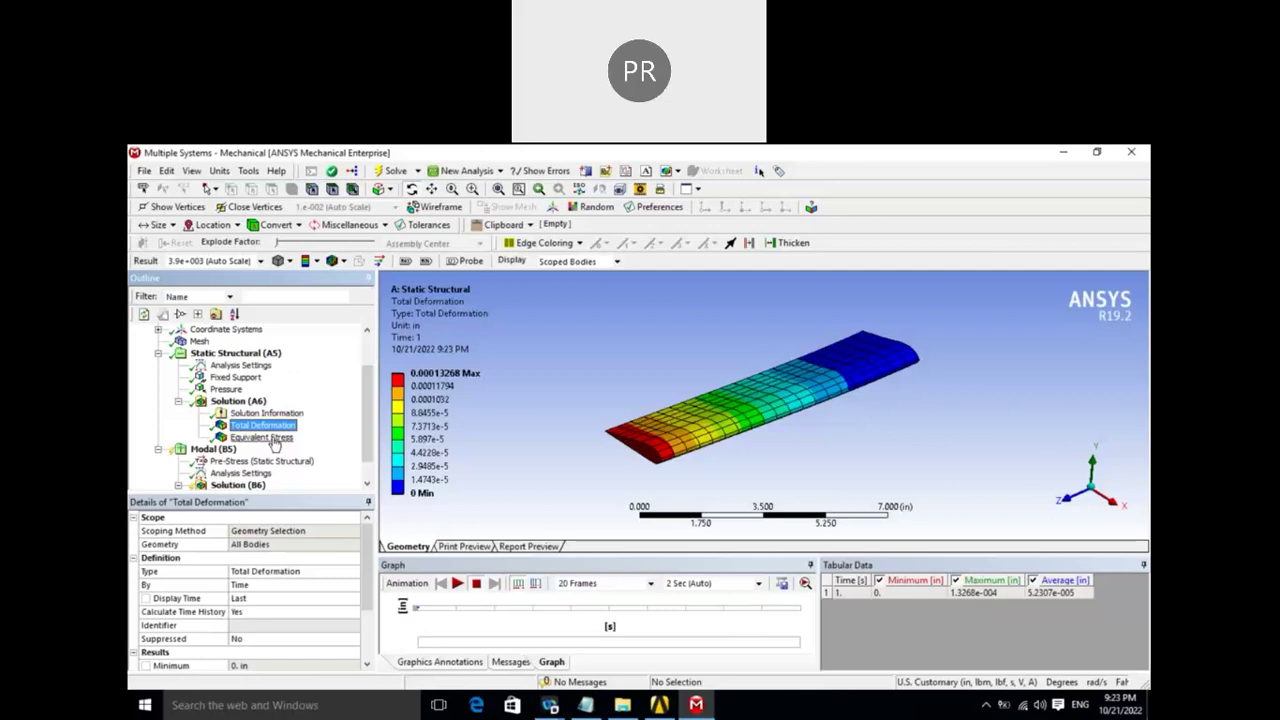
left_click(271, 427)
left_click(262, 437)
left_click(268, 427)
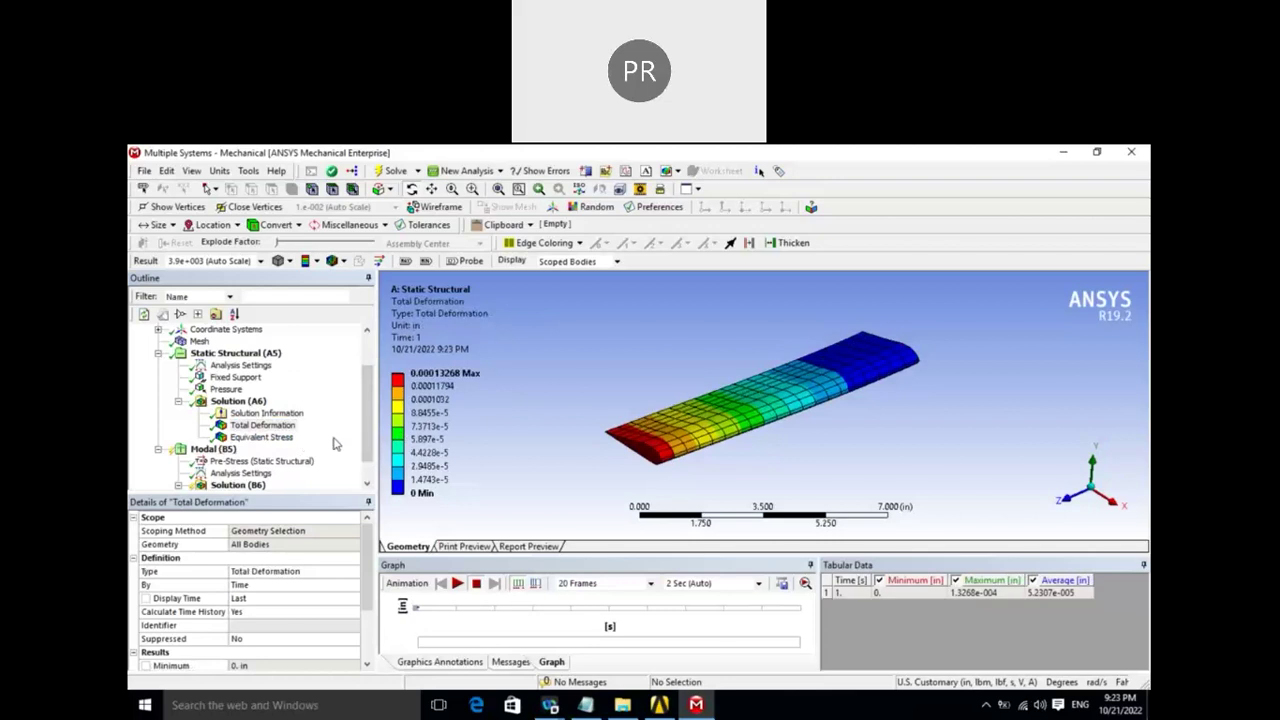
left_click_drag(367, 436, 366, 457)
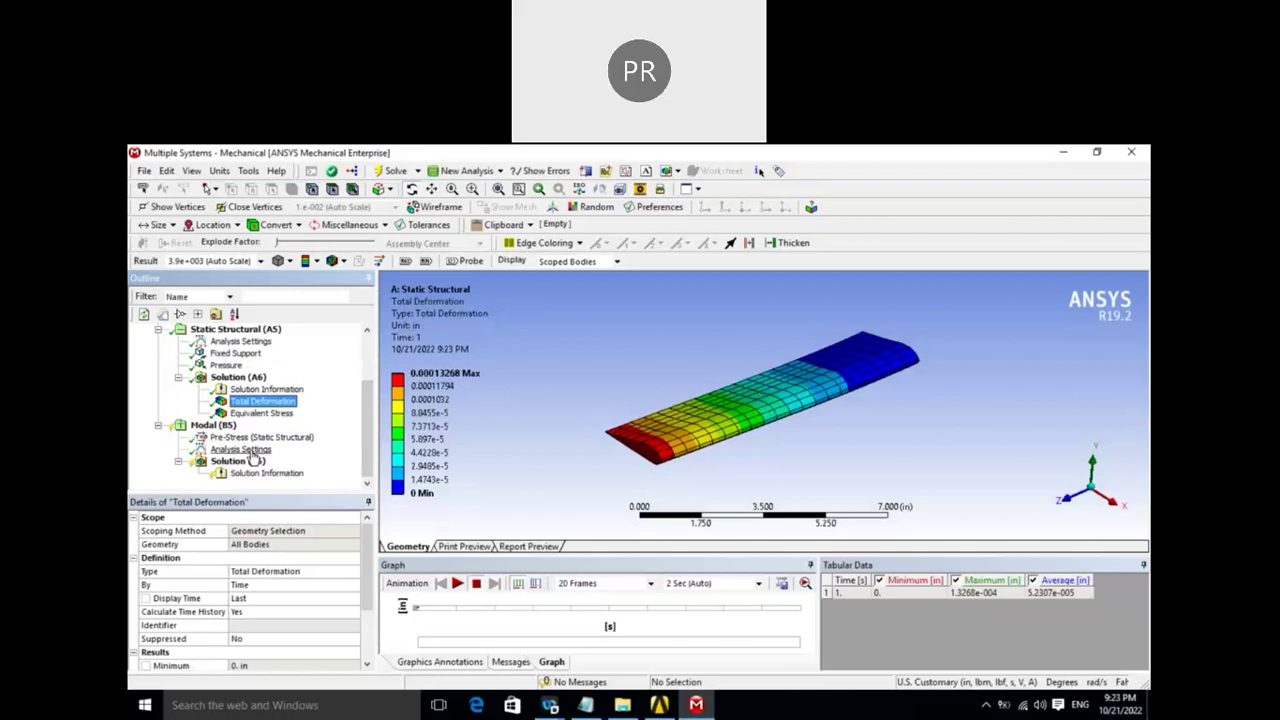
- Set Max Modes to Find to 5 in the Modal (B5) Analysis Settings
left_click(240, 449)
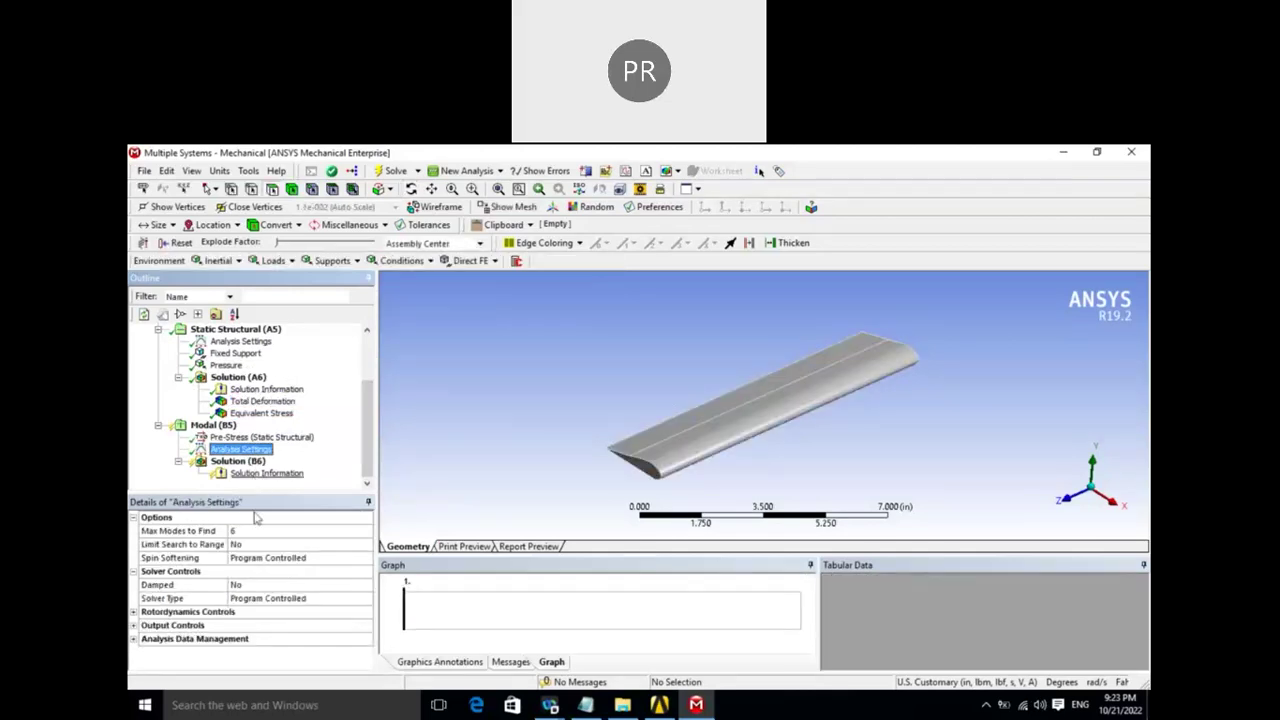
left_click(245, 531)
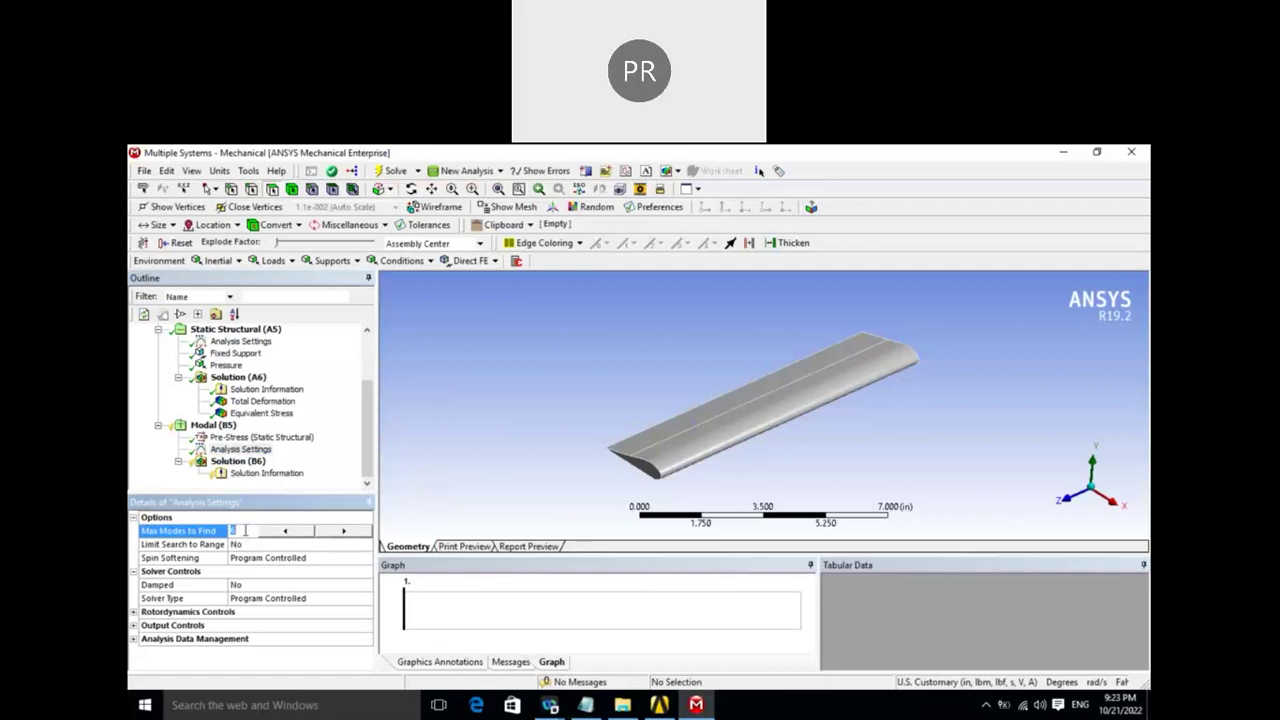
type("5")
left_click(467, 451)
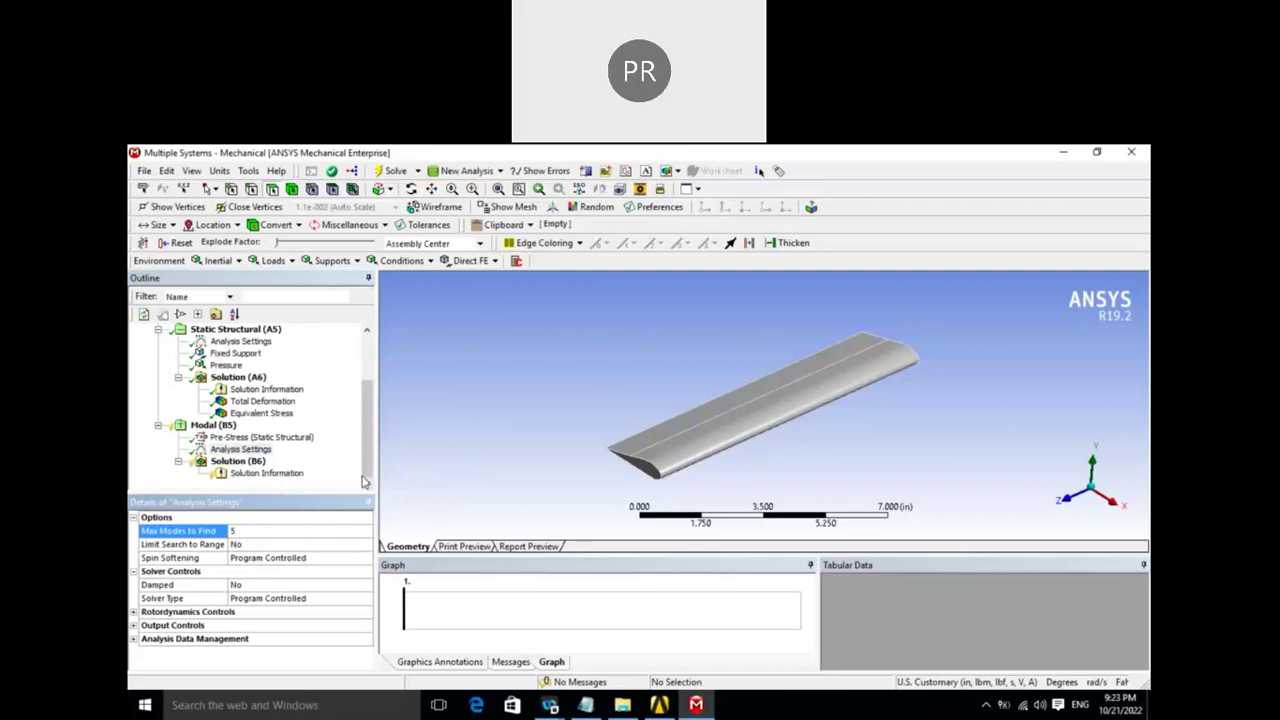
- Set Stress and Strain to Yes under Output Controls
left_click(134, 626)
left_click(270, 640)
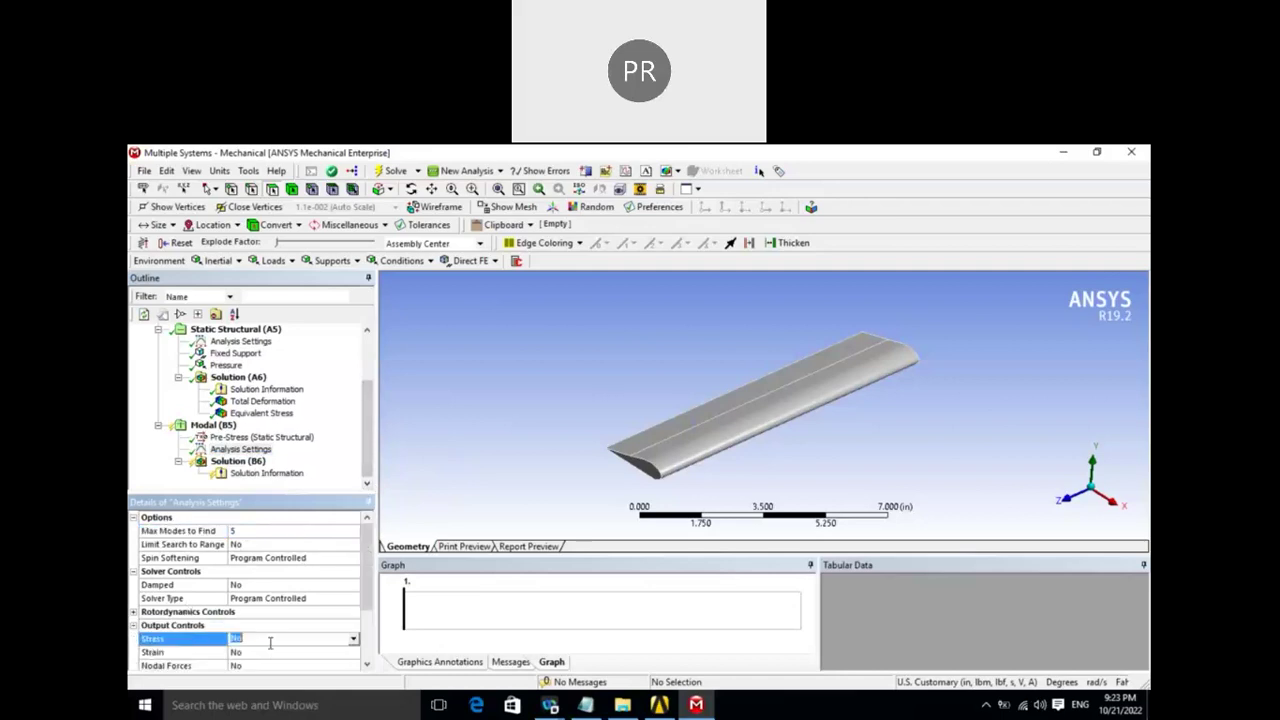
left_click(353, 638)
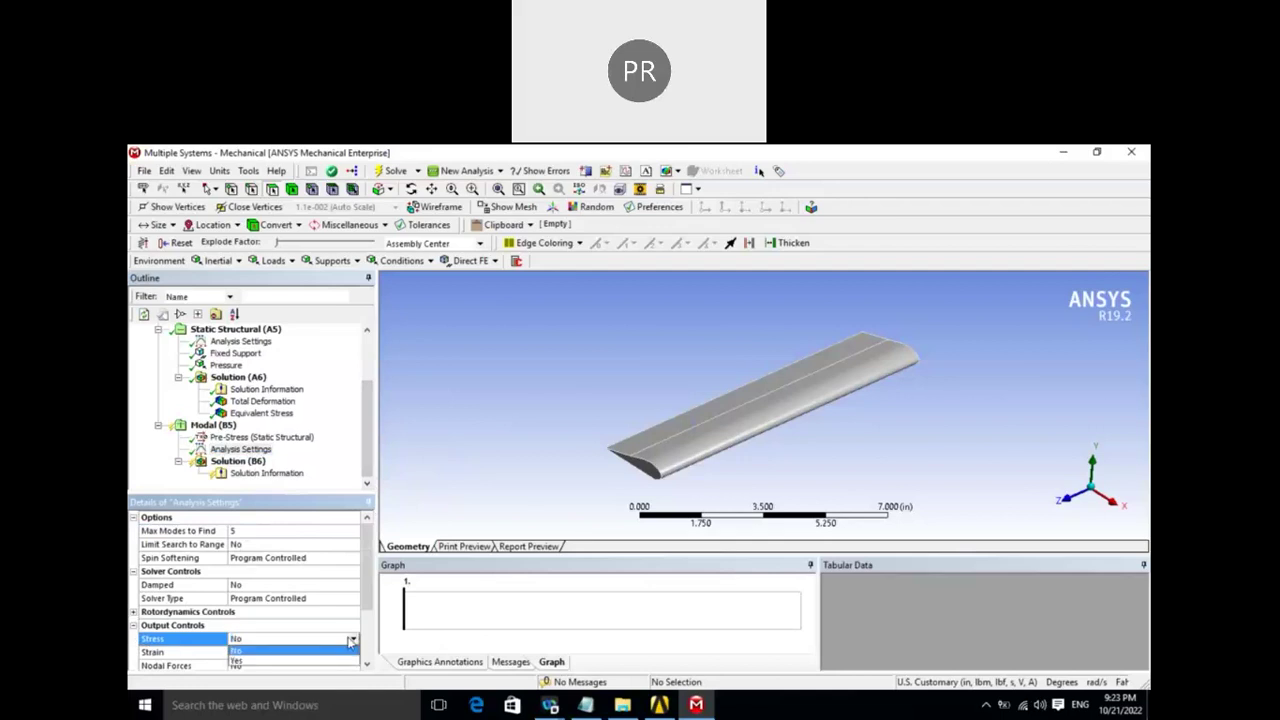
left_click(237, 662)
left_click(326, 652)
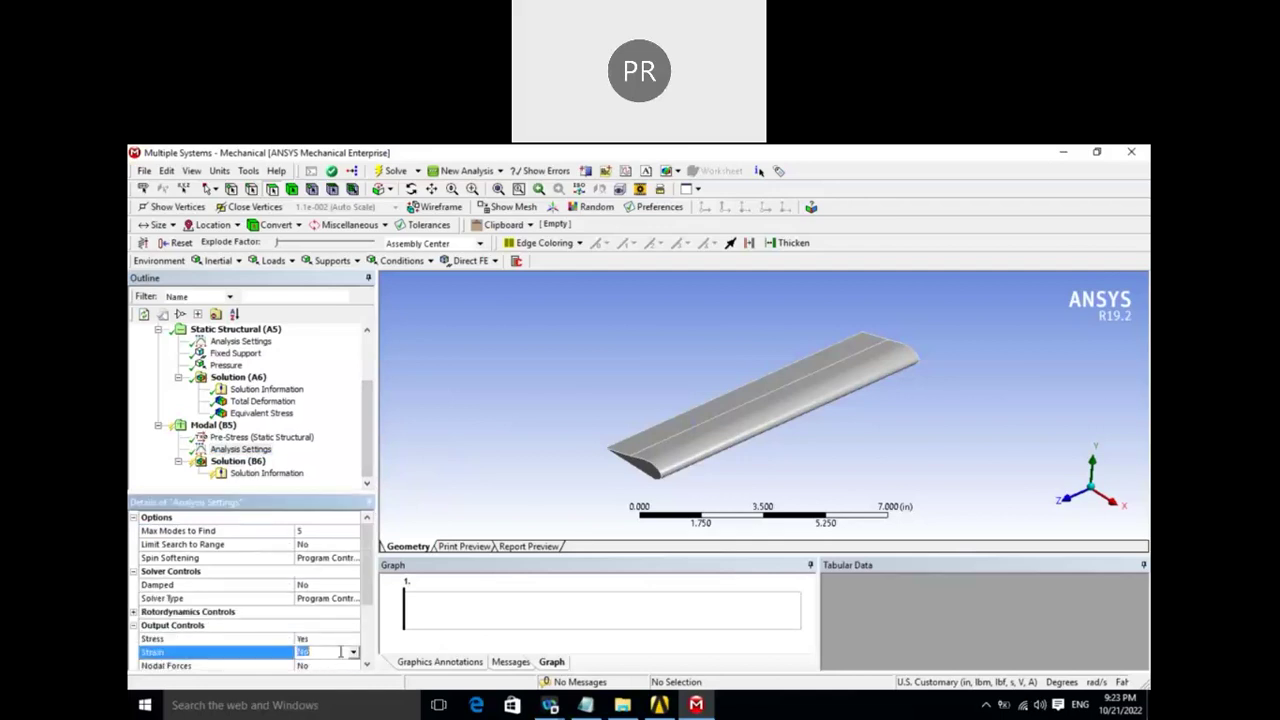
left_click(353, 652)
left_click(318, 676)
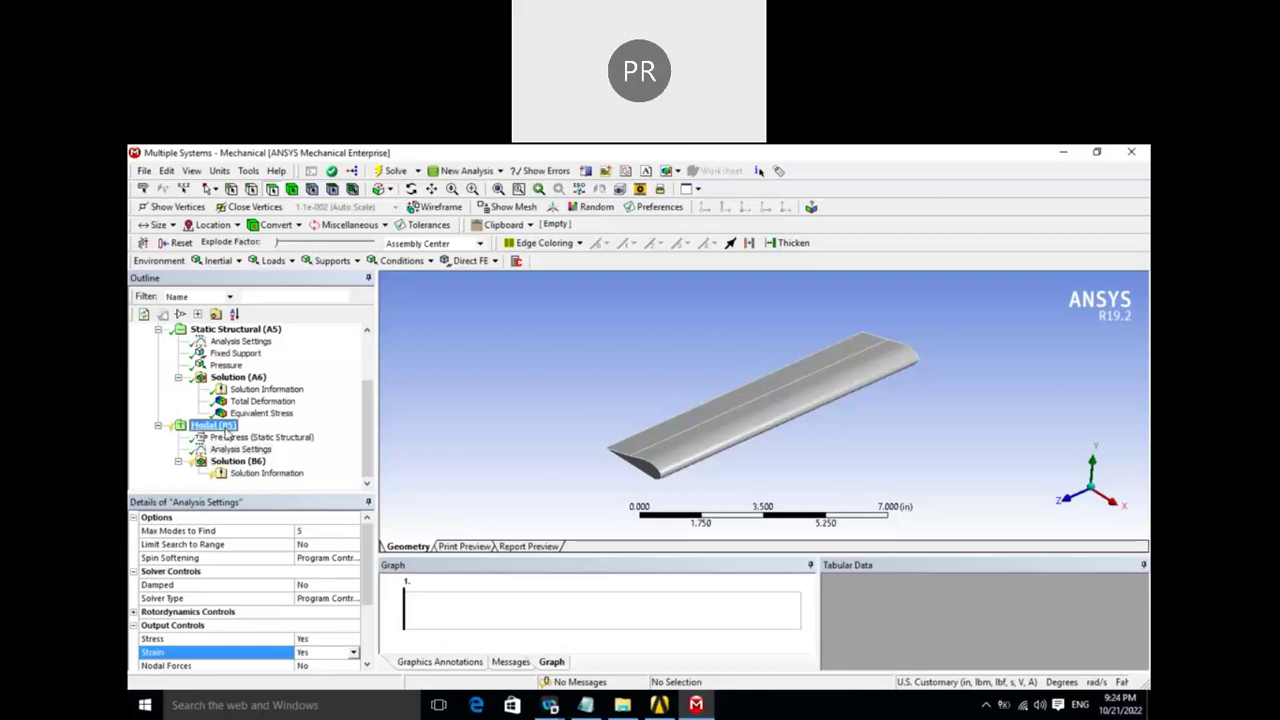
- Solve the Modal (B5) analysis and dismiss the large-deflection warning popup
right_click(225, 427)
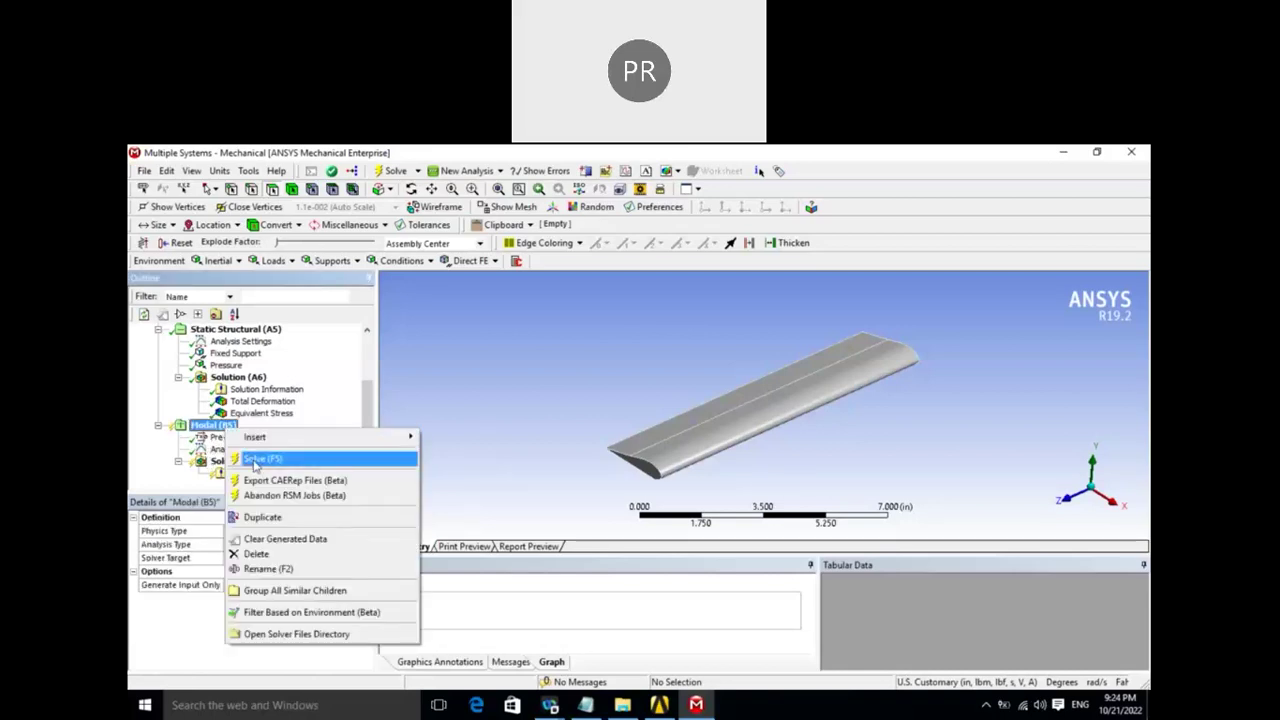
left_click(254, 460)
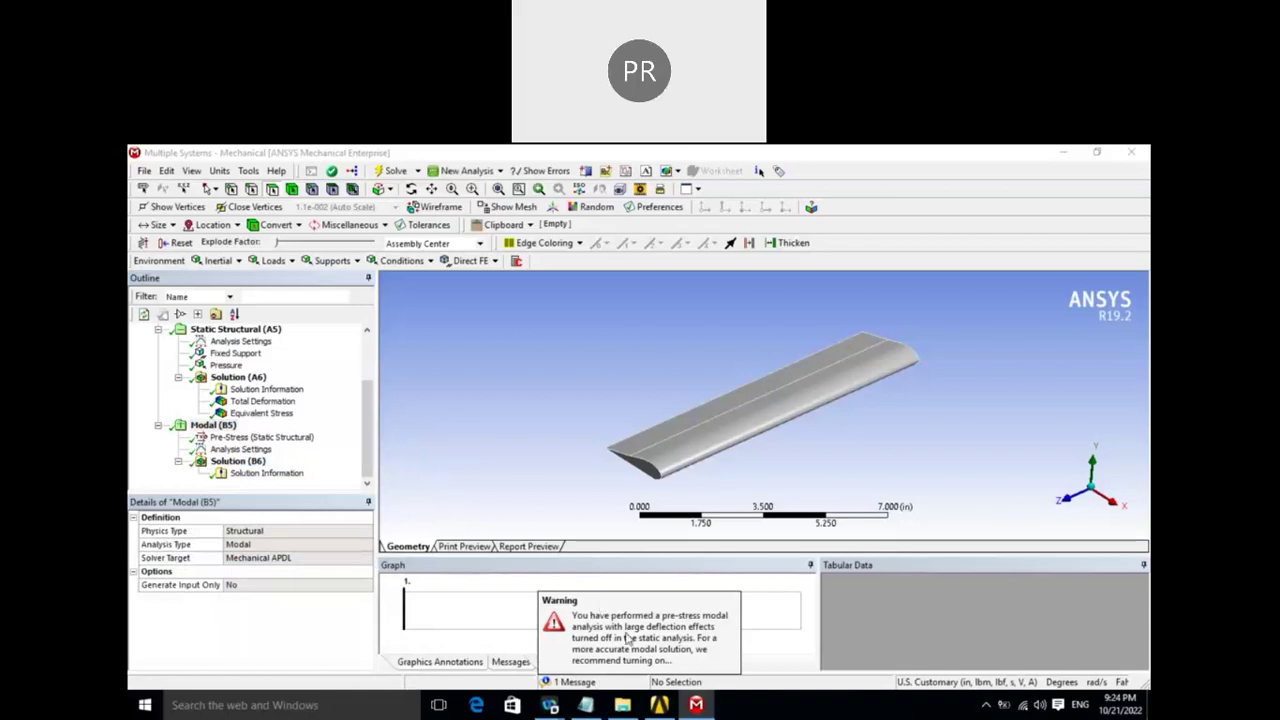
left_click(628, 638)
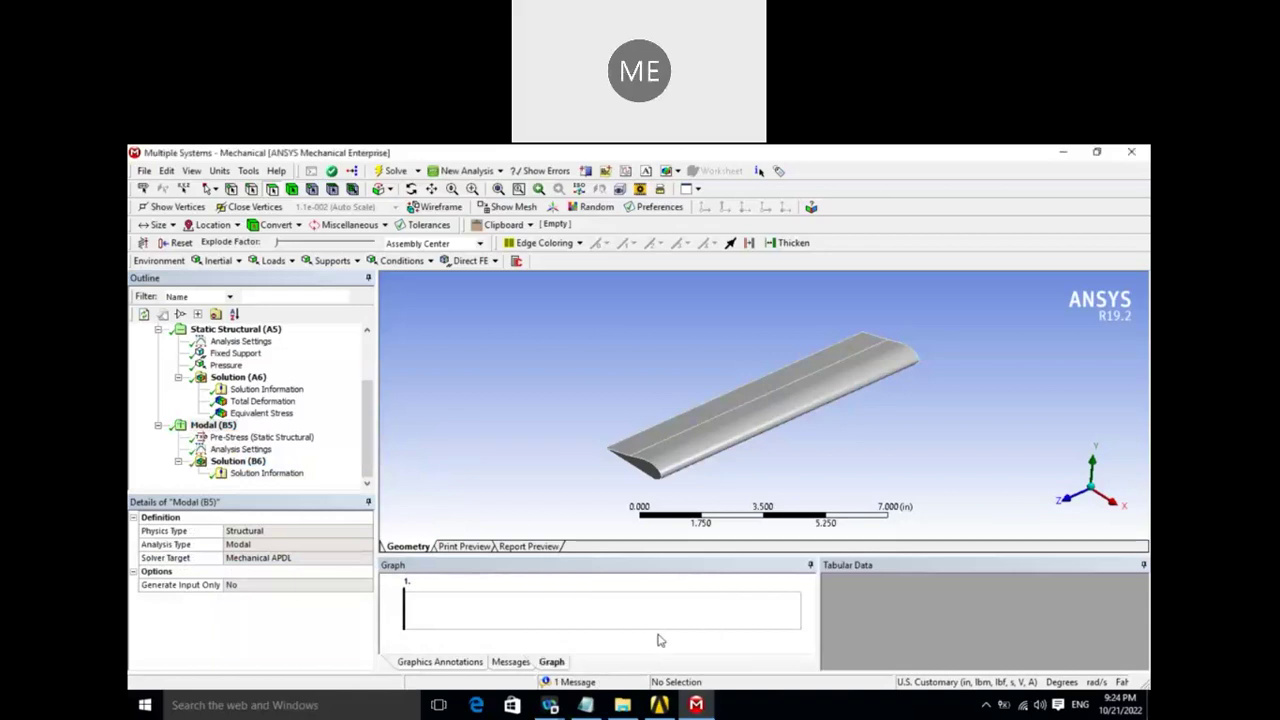
- Read the solver warning that large deflection was off in the static analysis
left_click(366, 455)
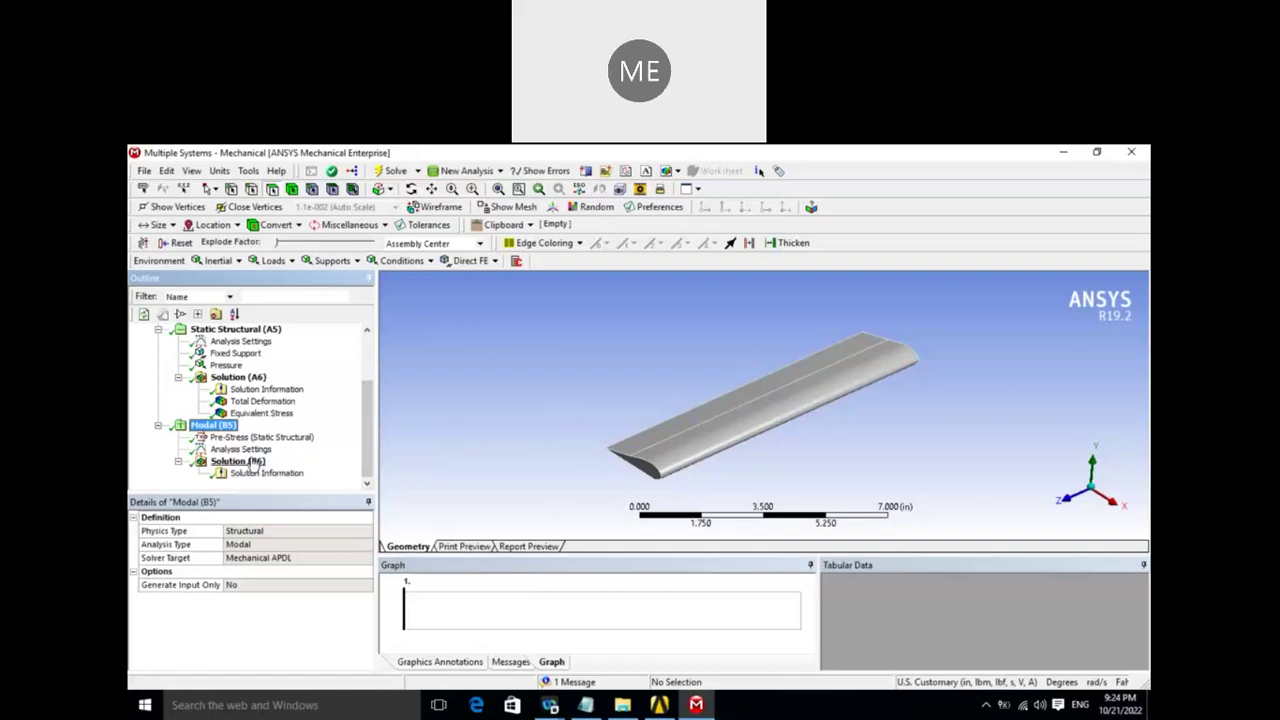
left_click(588, 683)
double_click(575, 683)
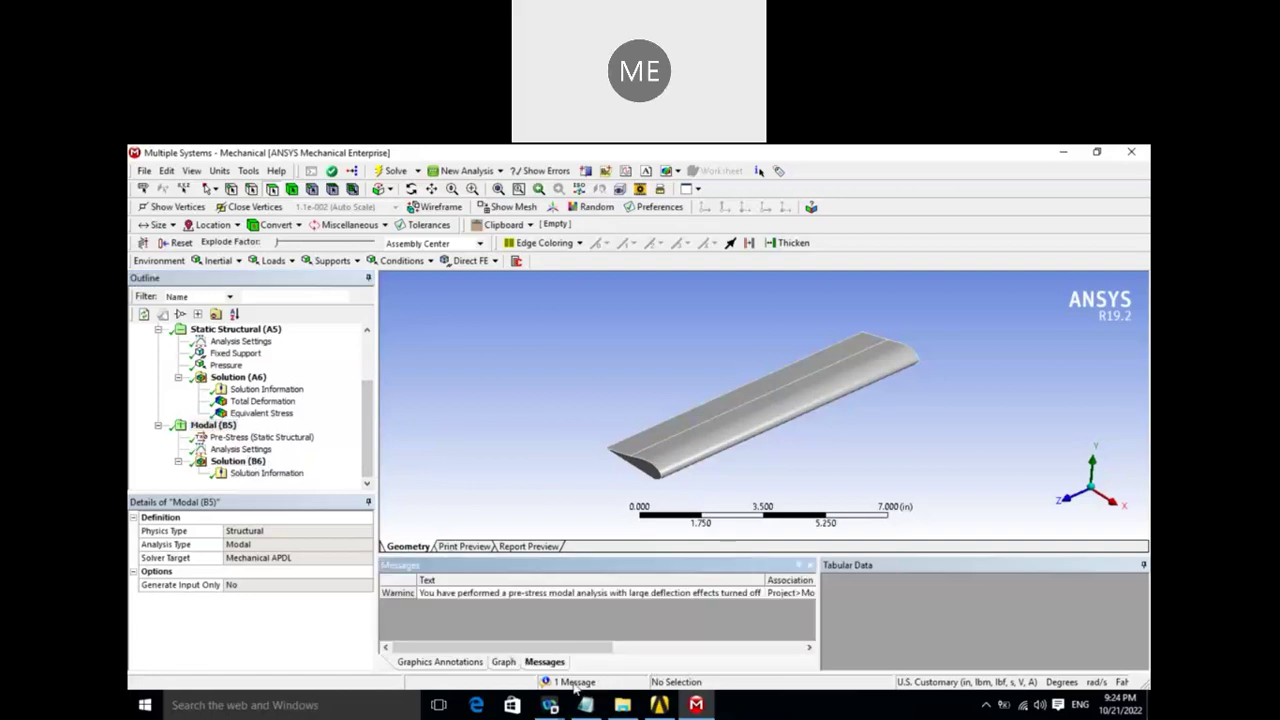
double_click(528, 594)
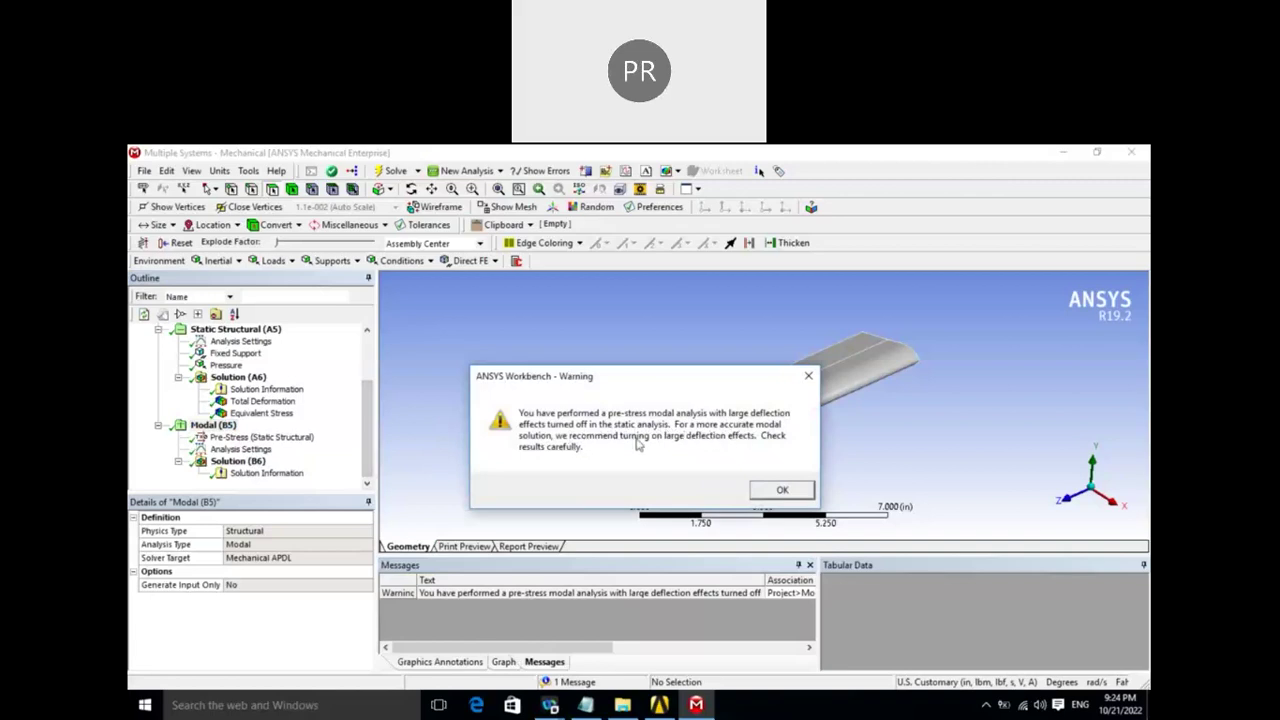
left_click(772, 490)
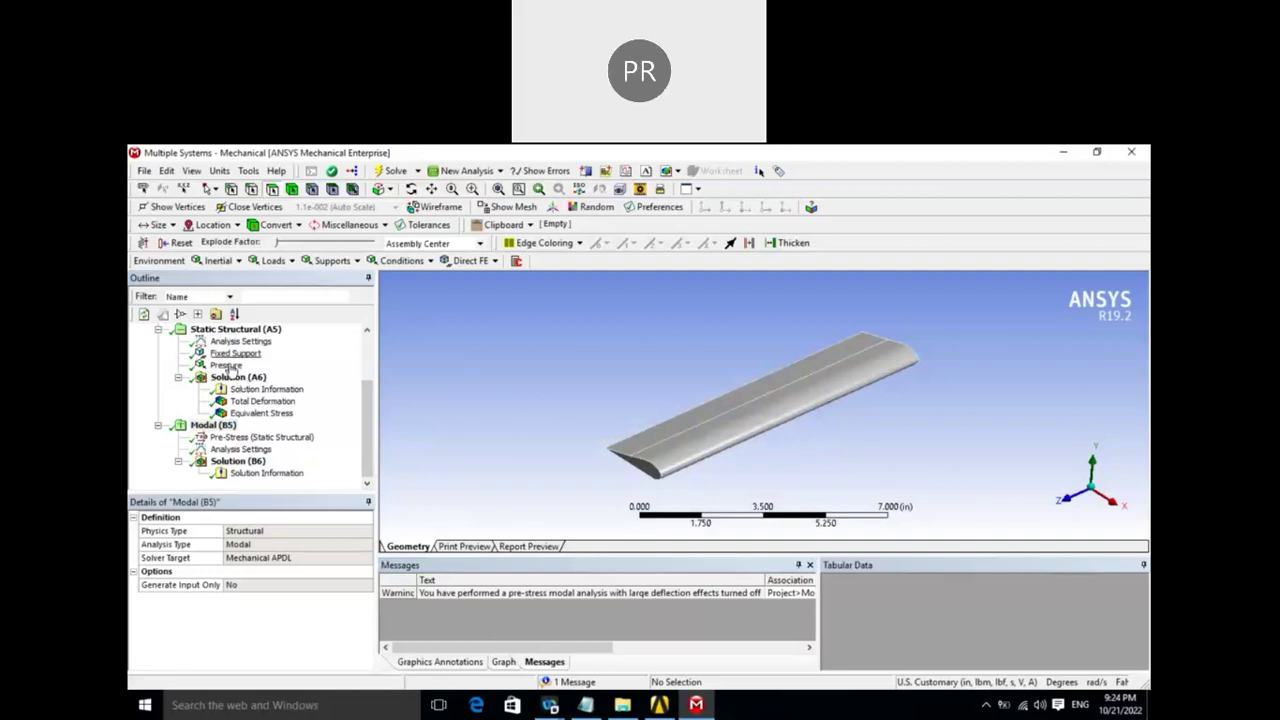
- Set Large Deflection to On in the Static Structural Analysis Settings
left_click(240, 343)
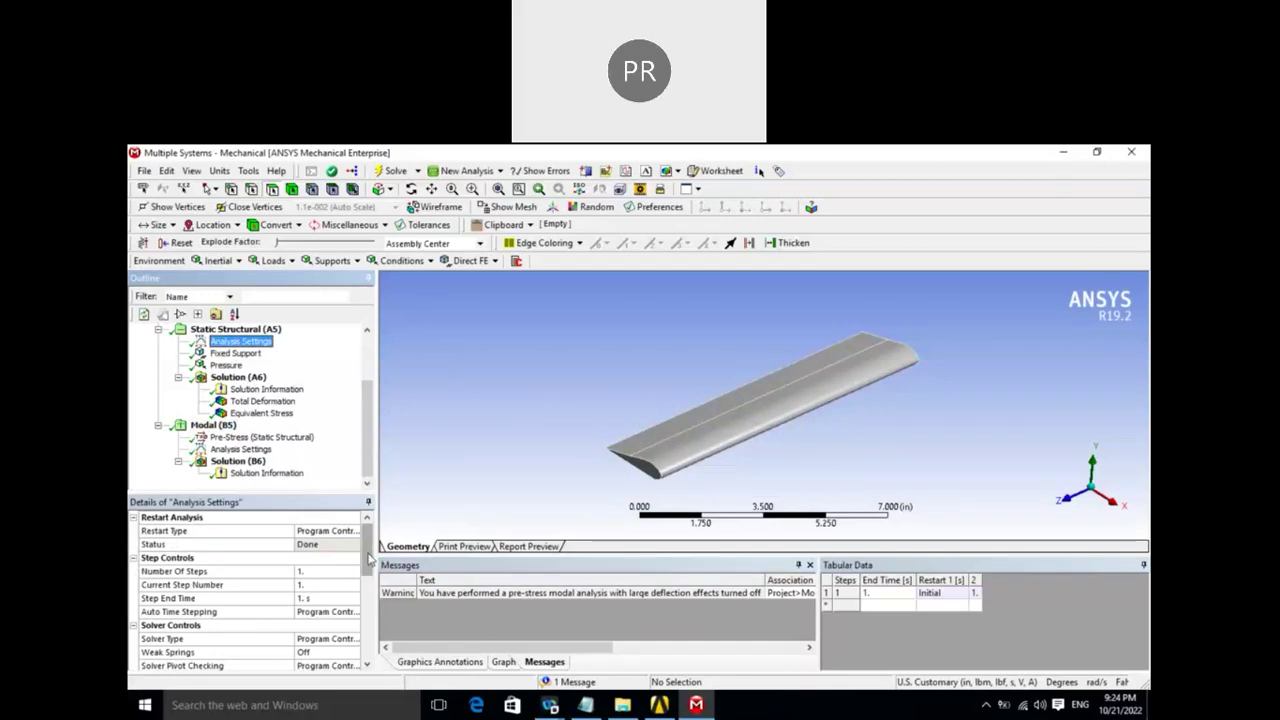
left_click_drag(368, 545, 368, 580)
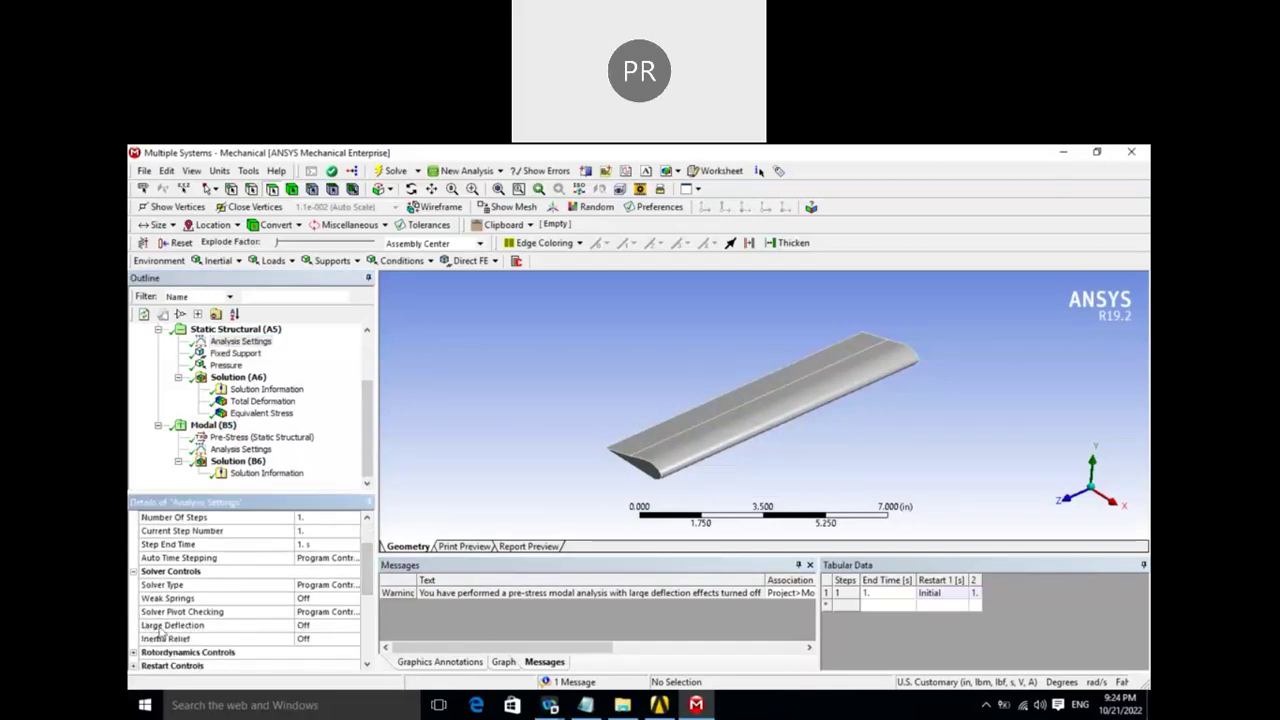
left_click(320, 625)
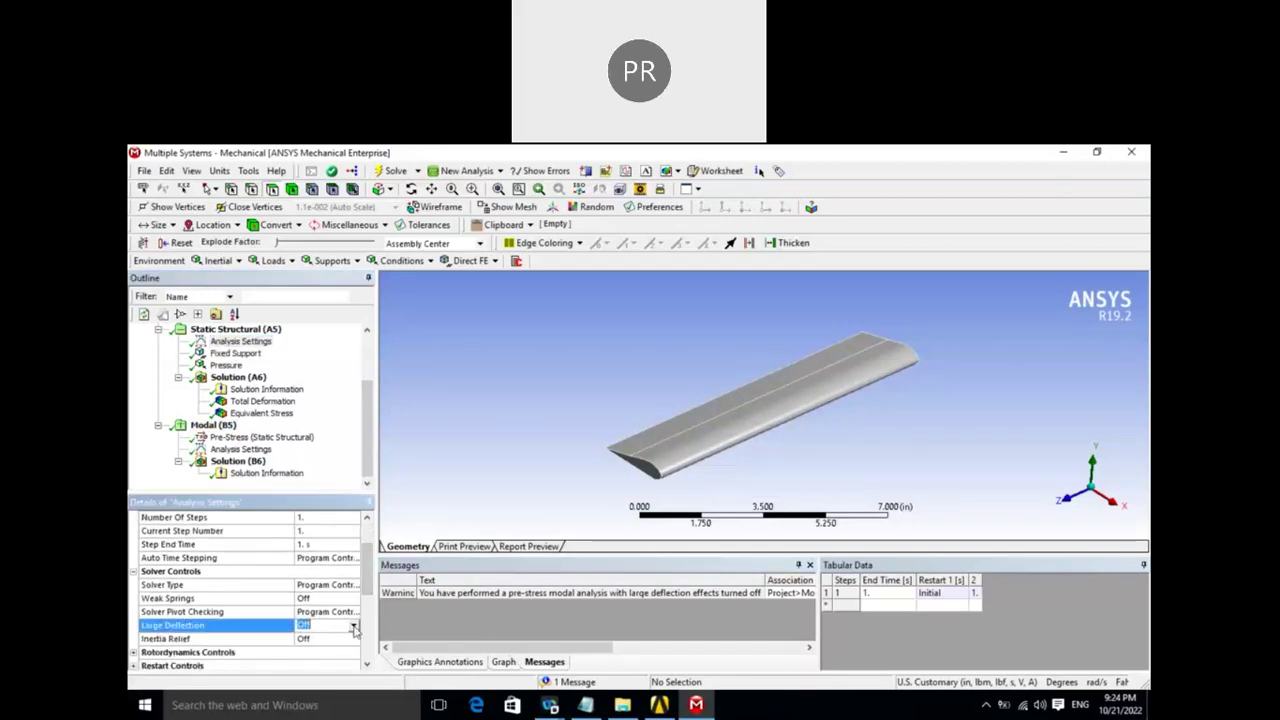
left_click(353, 627)
left_click(315, 650)
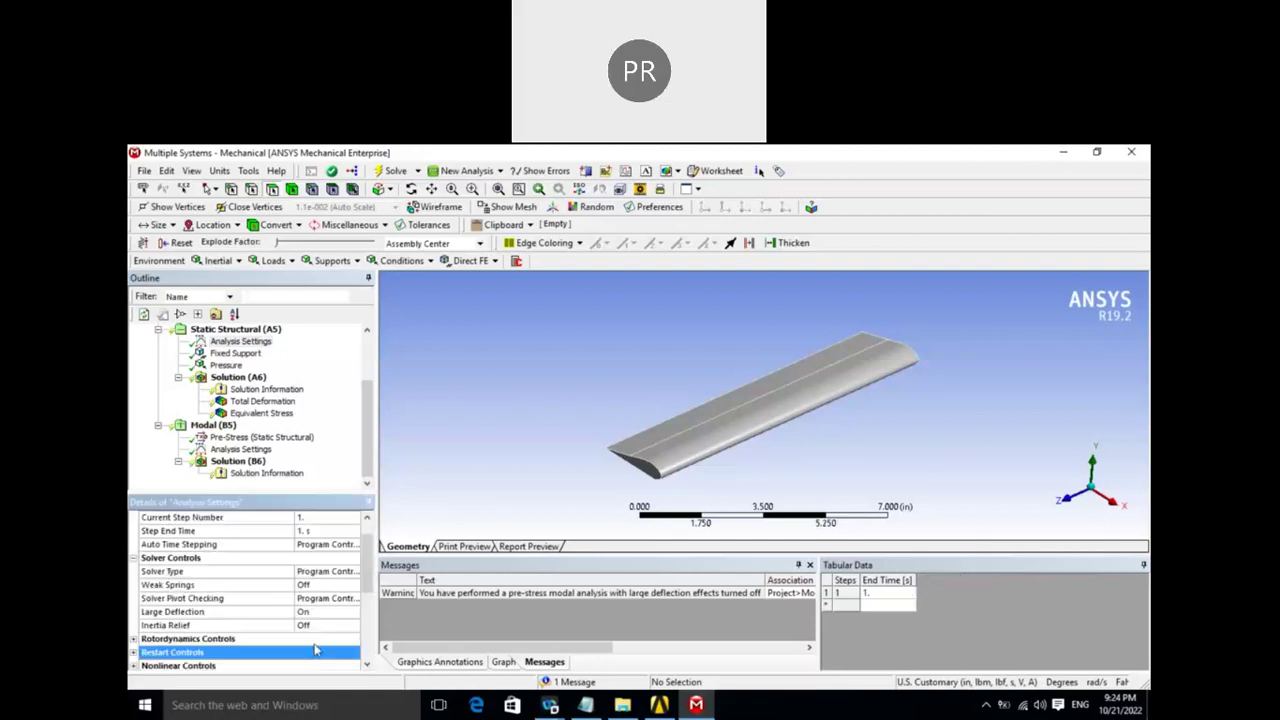
- Re-solve the static Solution (A6)
left_click(236, 377)
right_click(236, 377)
left_click(390, 412)
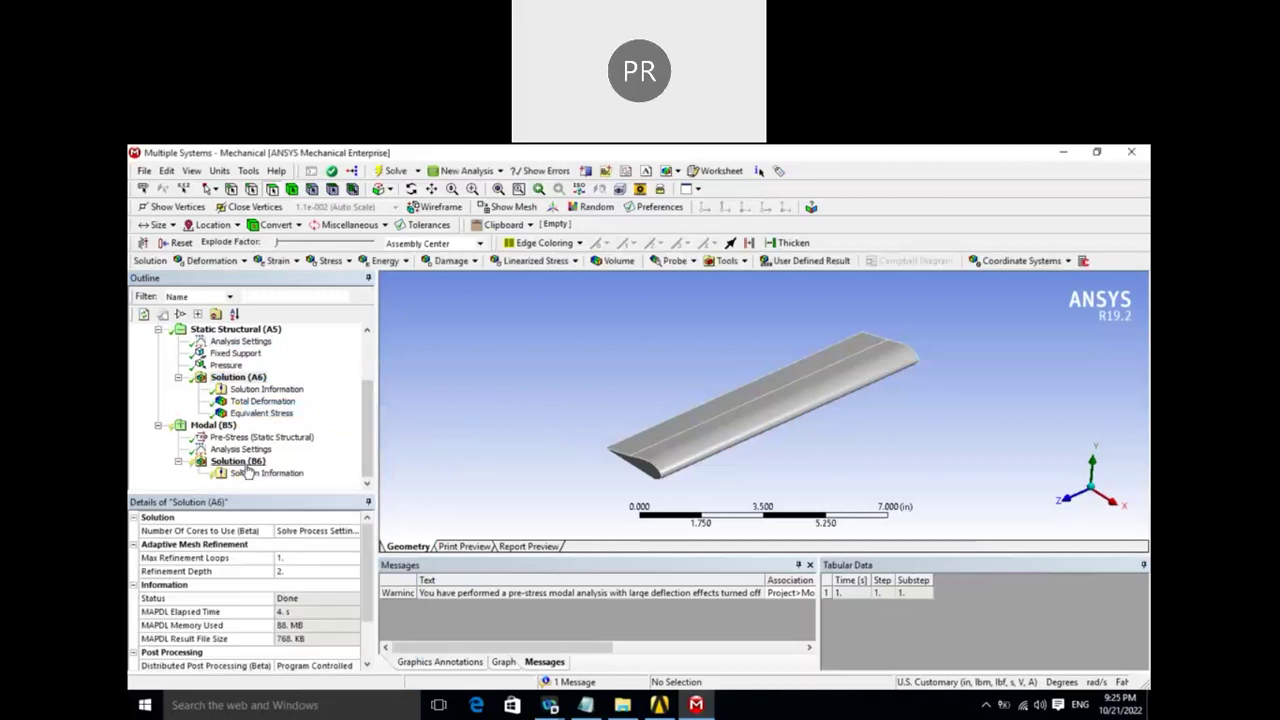
- Check static deformation and stress, then re-solve Solution (B6) for five modes, 116.95–1967.2 Hz
left_click(245, 401)
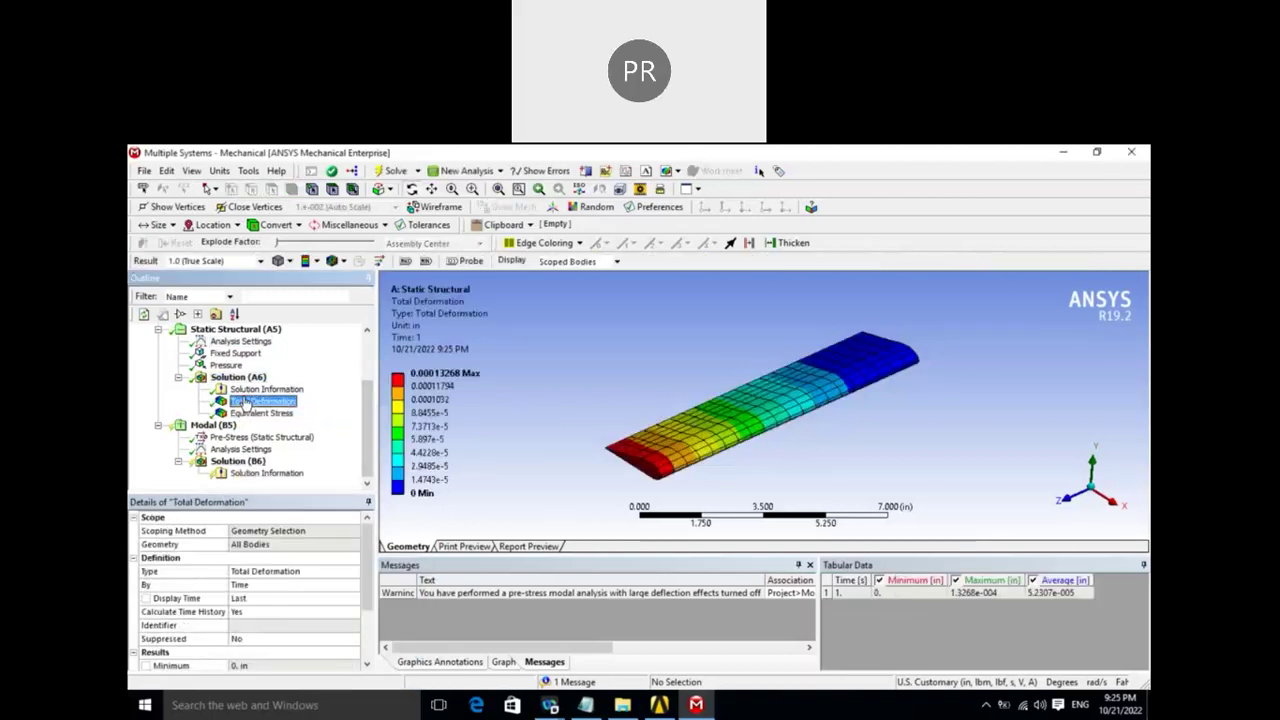
left_click(245, 413)
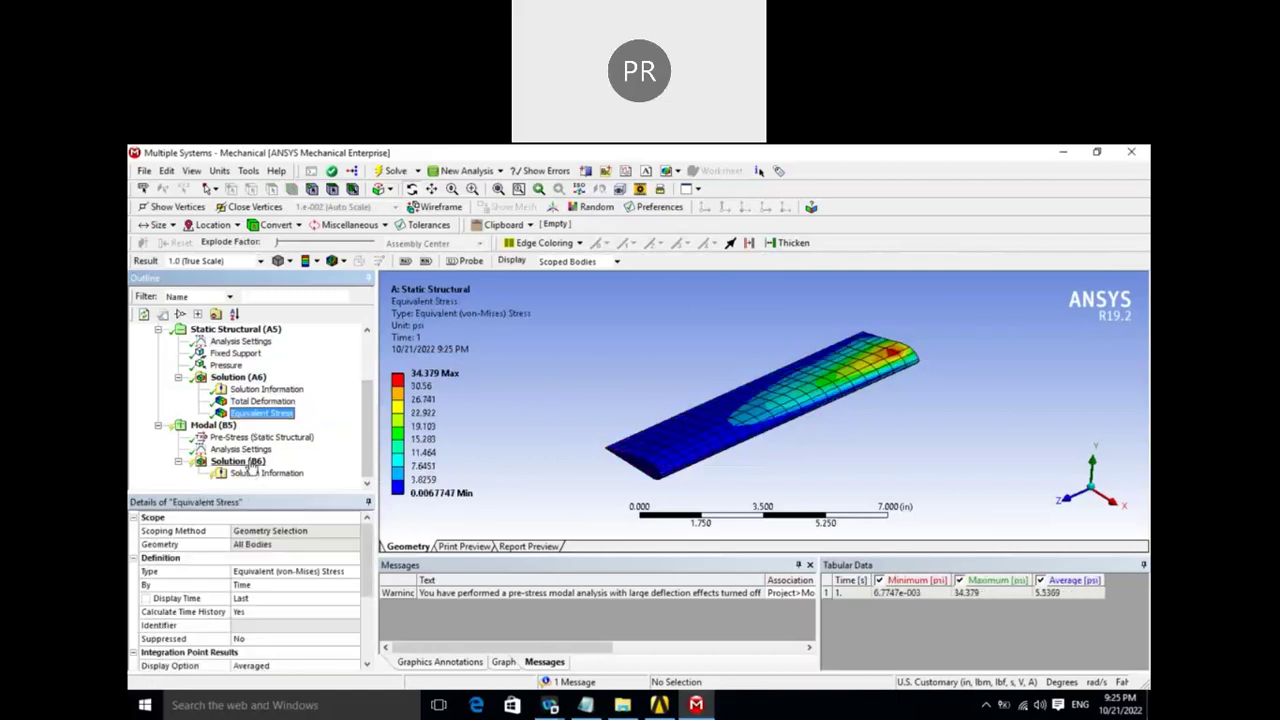
right_click(250, 464)
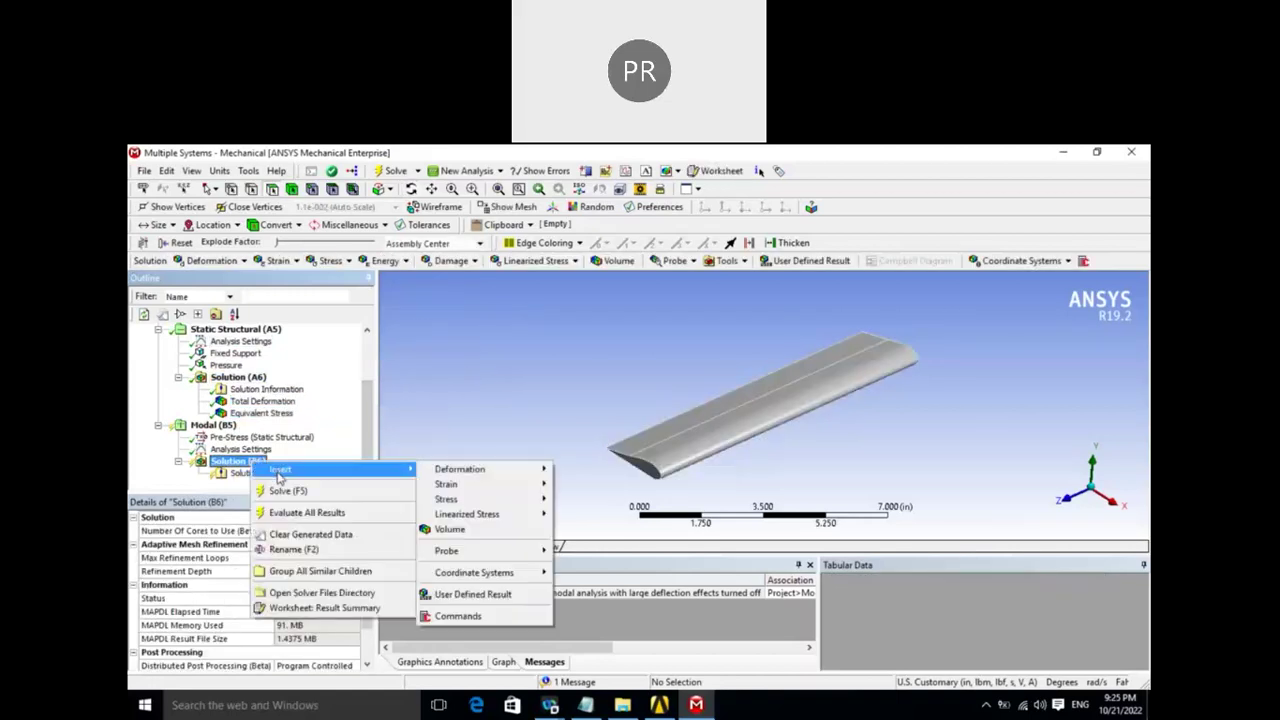
left_click(285, 490)
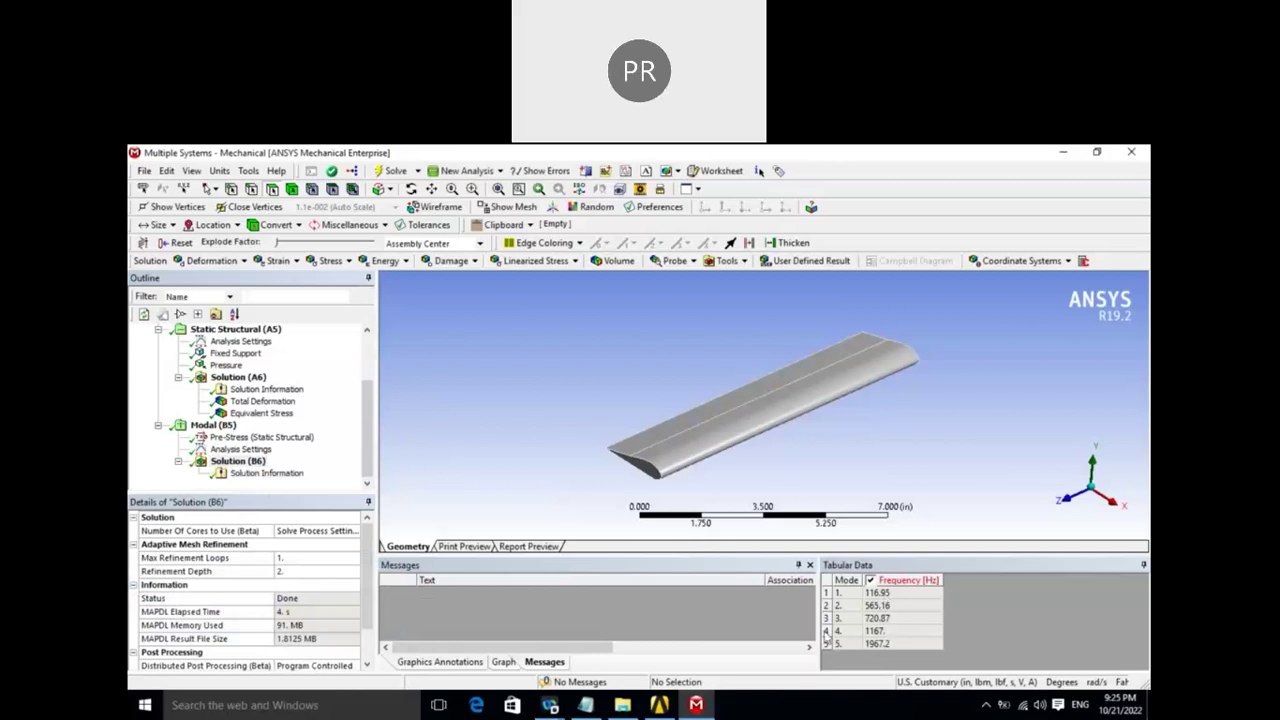
left_click(882, 595)
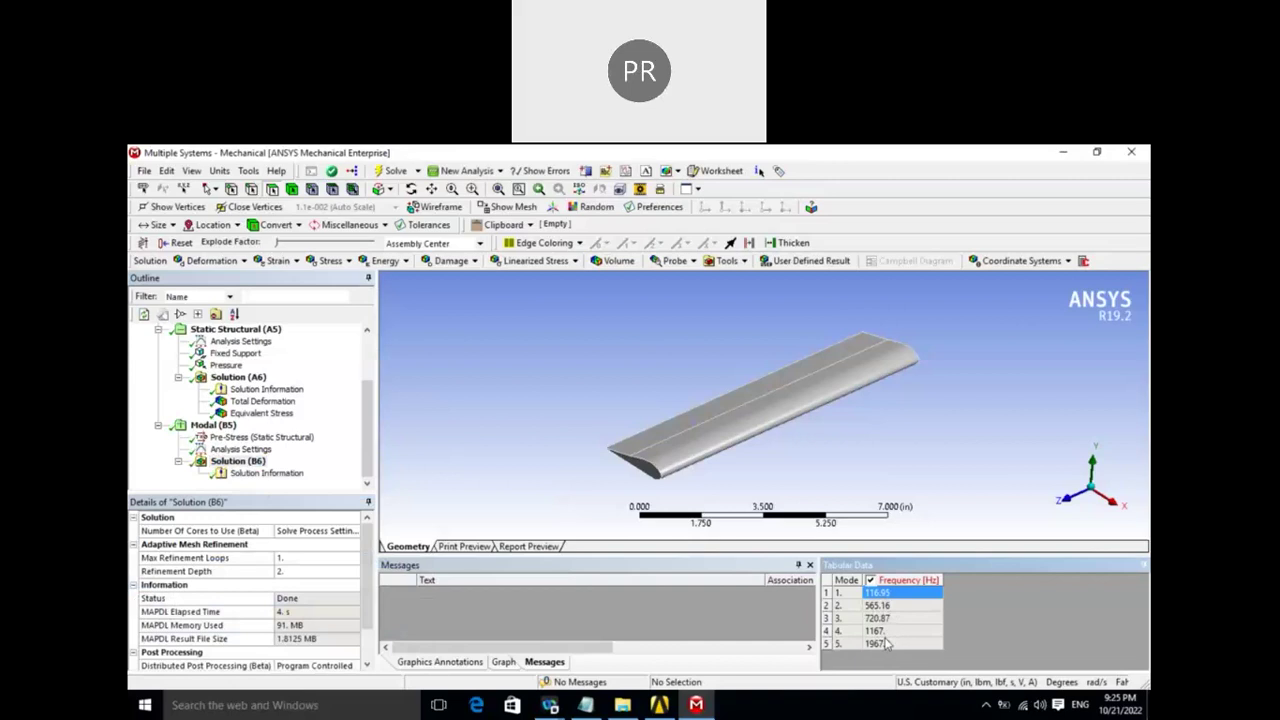
- Create mode-shape results for all five frequencies in Tabular Data
left_click(885, 645, "shift")
right_click(885, 648)
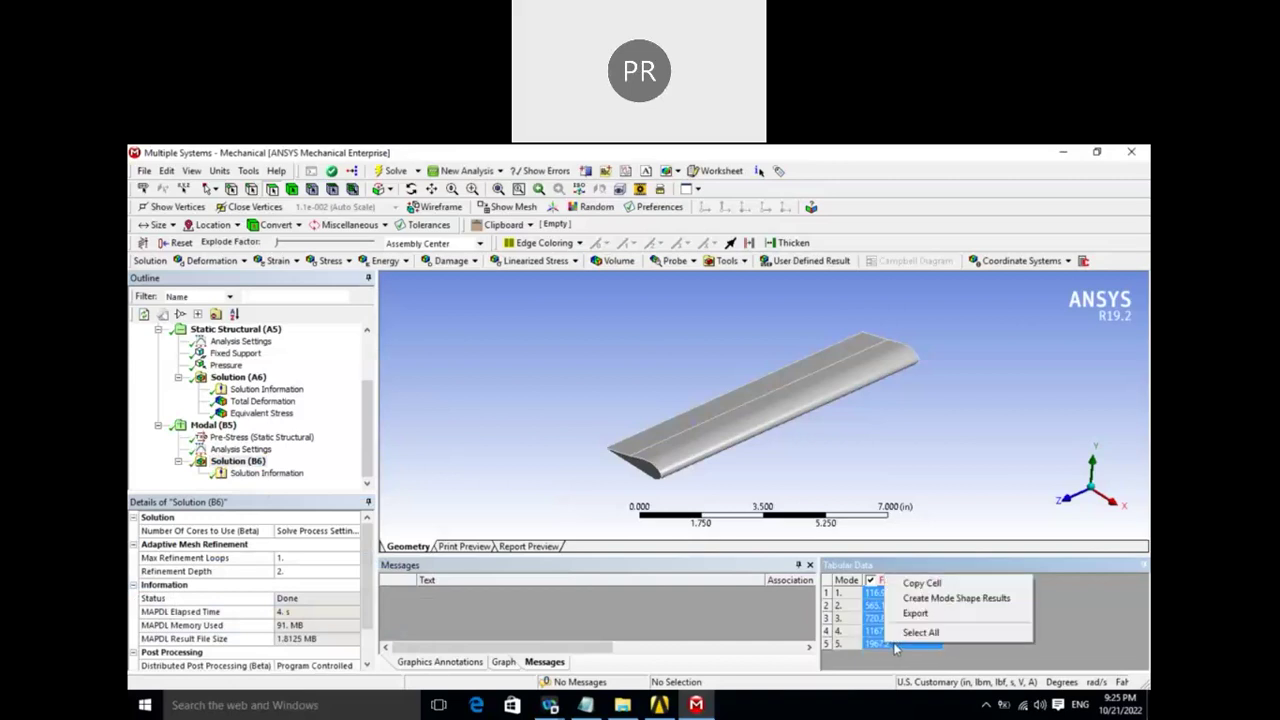
left_click(940, 602)
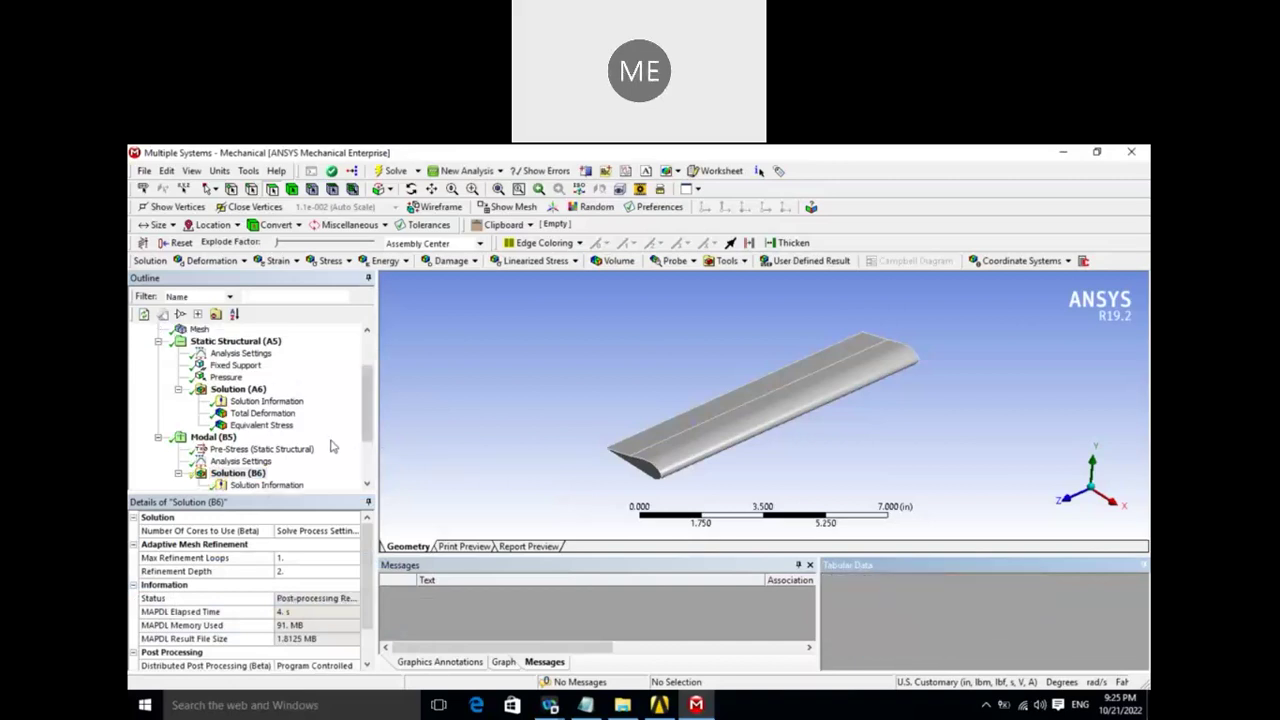
- Evaluate all results under Solution (B6) and display the mode 1 Total Deformation
scroll(367, 418, "down", 2)
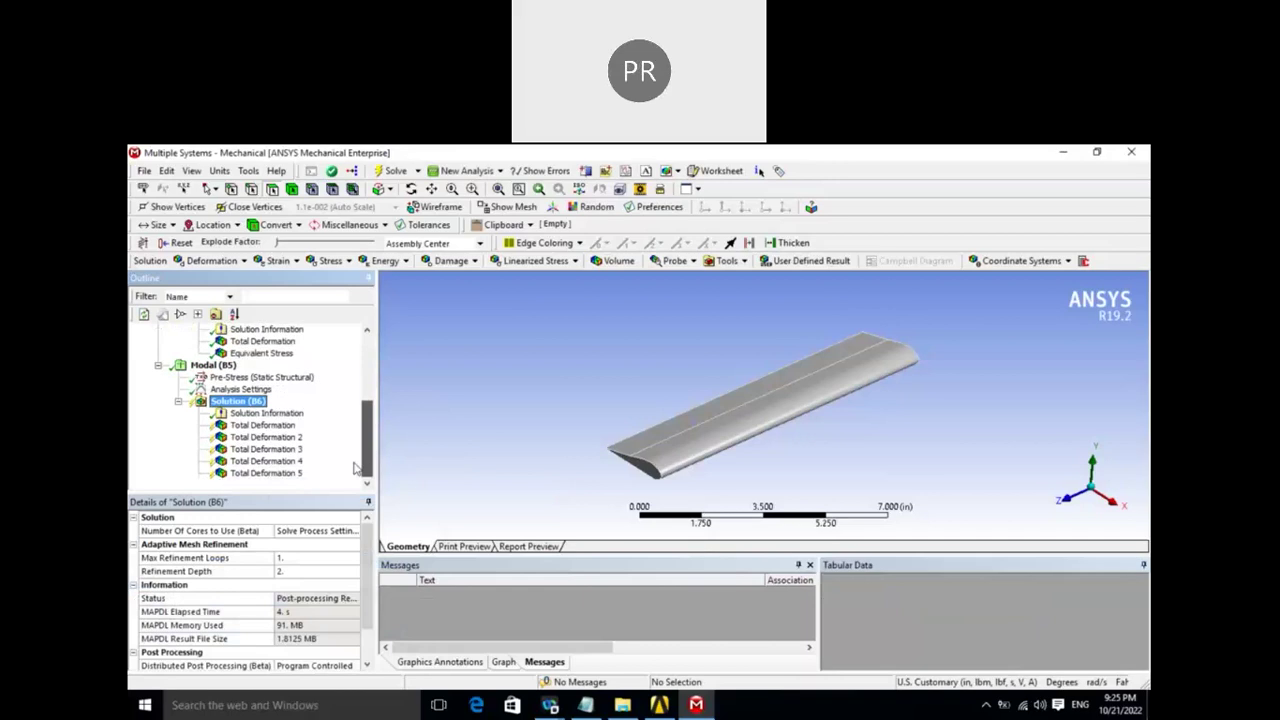
left_click(238, 401)
right_click(255, 408)
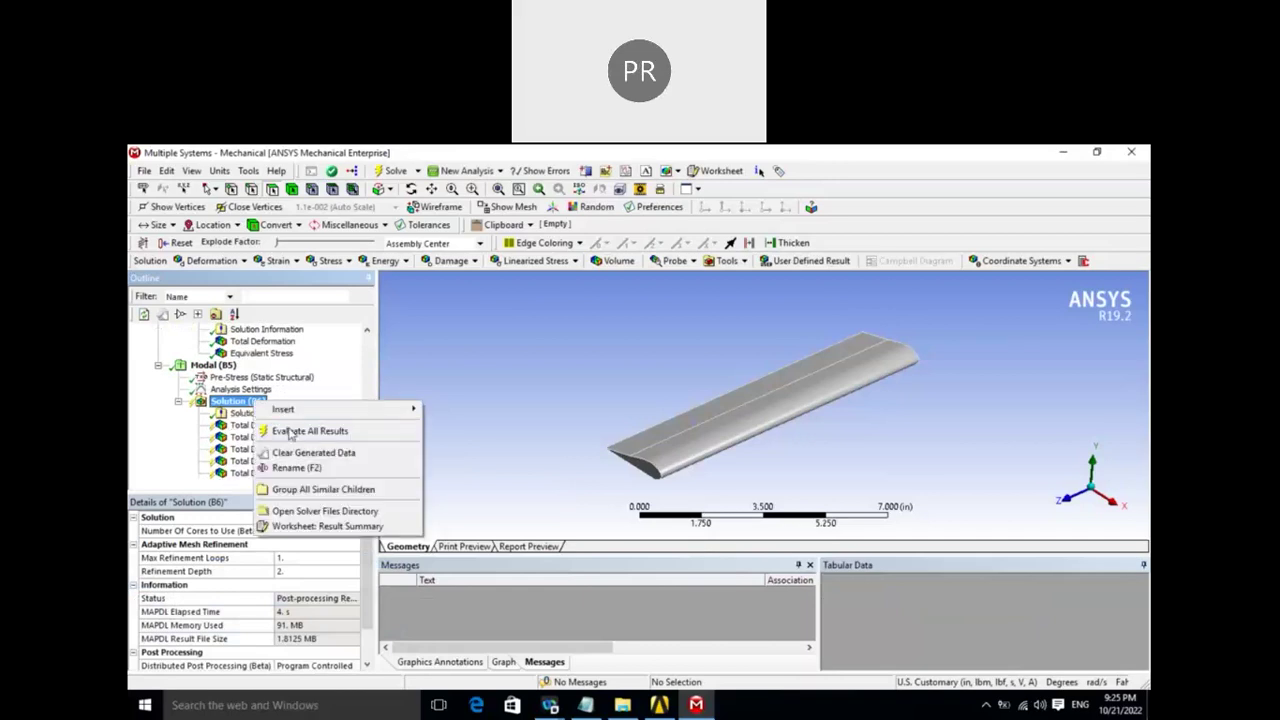
left_click(300, 434)
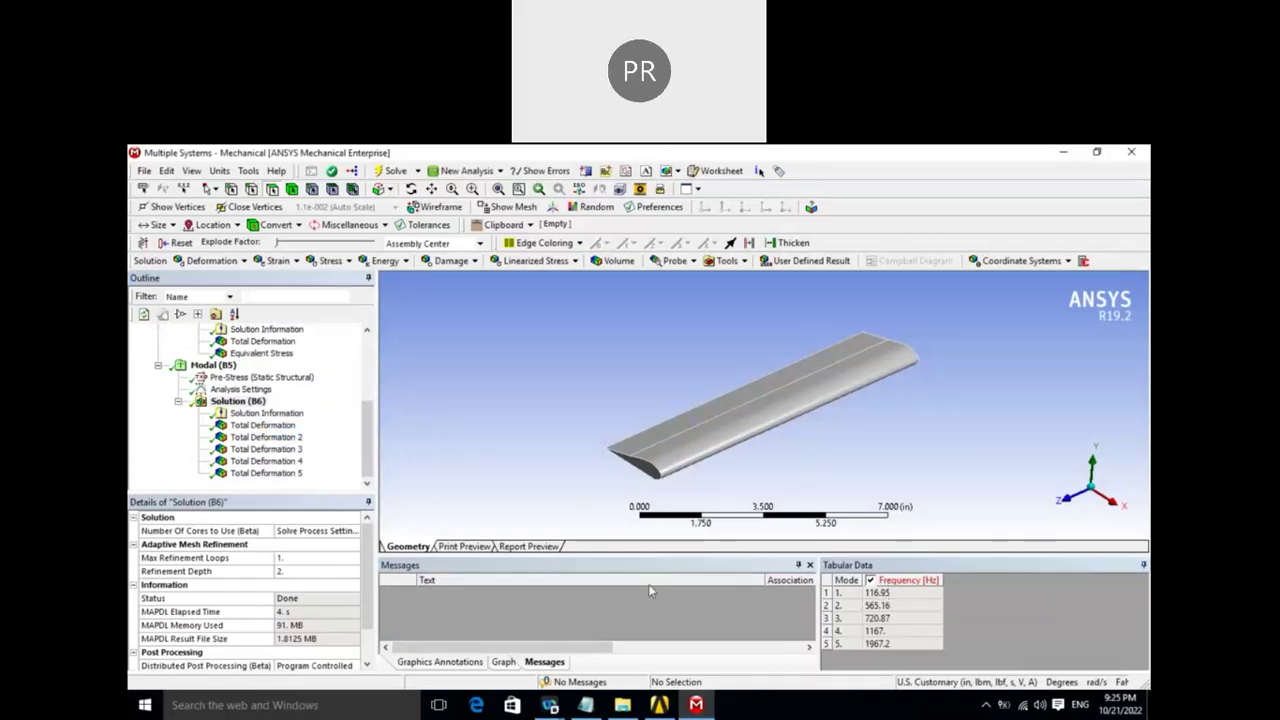
left_click(266, 426)
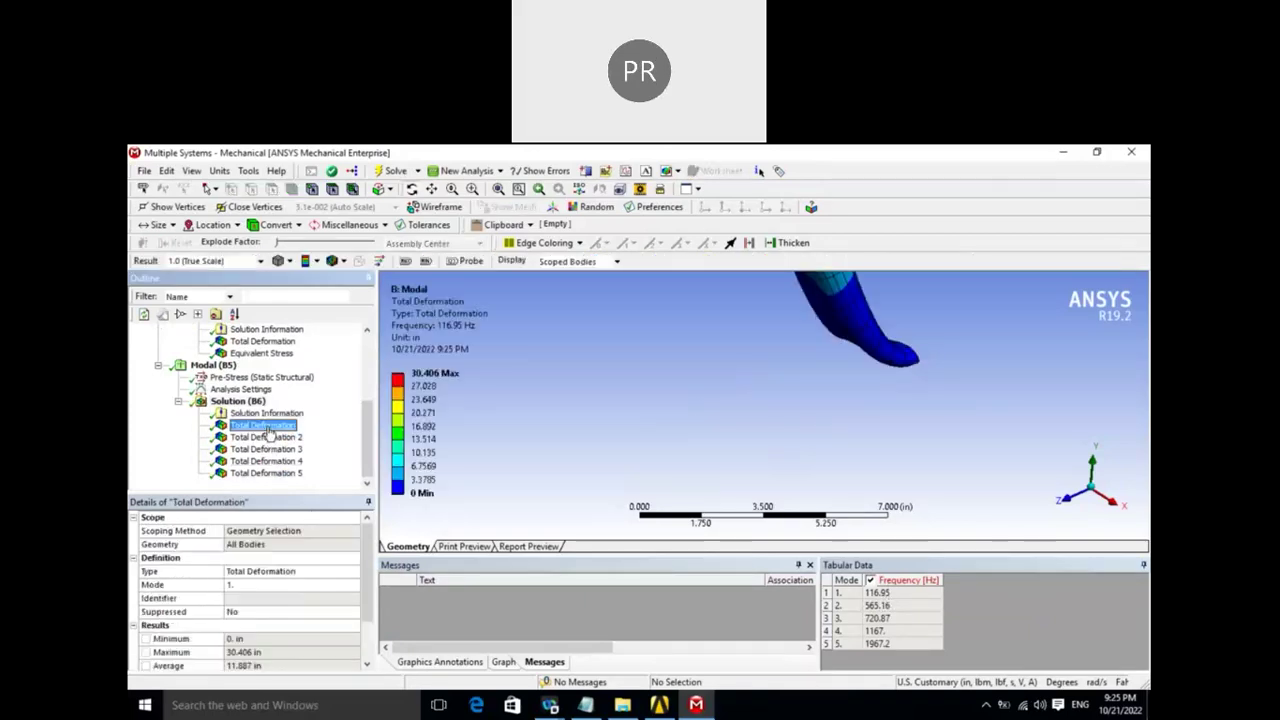
- Reduce mode 1's deformation result scale to 1.6e-002 so the whole wing shows
scroll(366, 455, "up", 2)
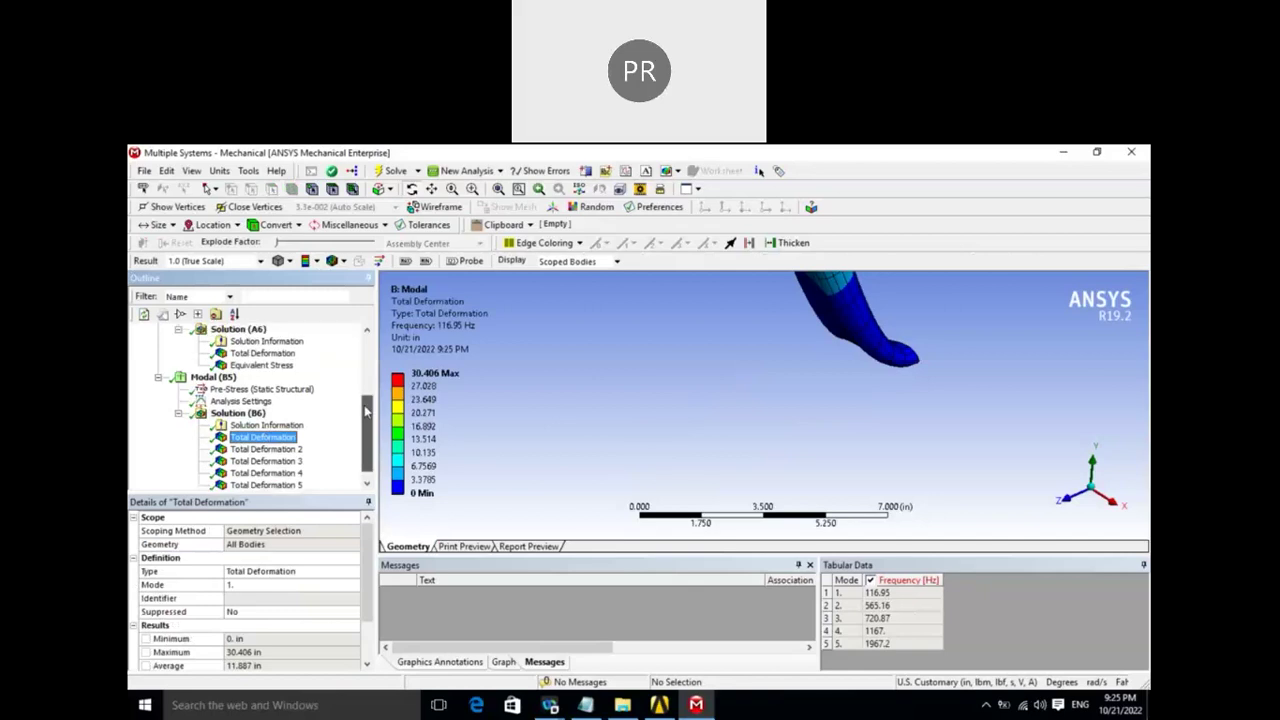
scroll(366, 455, "up", 2)
left_click(226, 257)
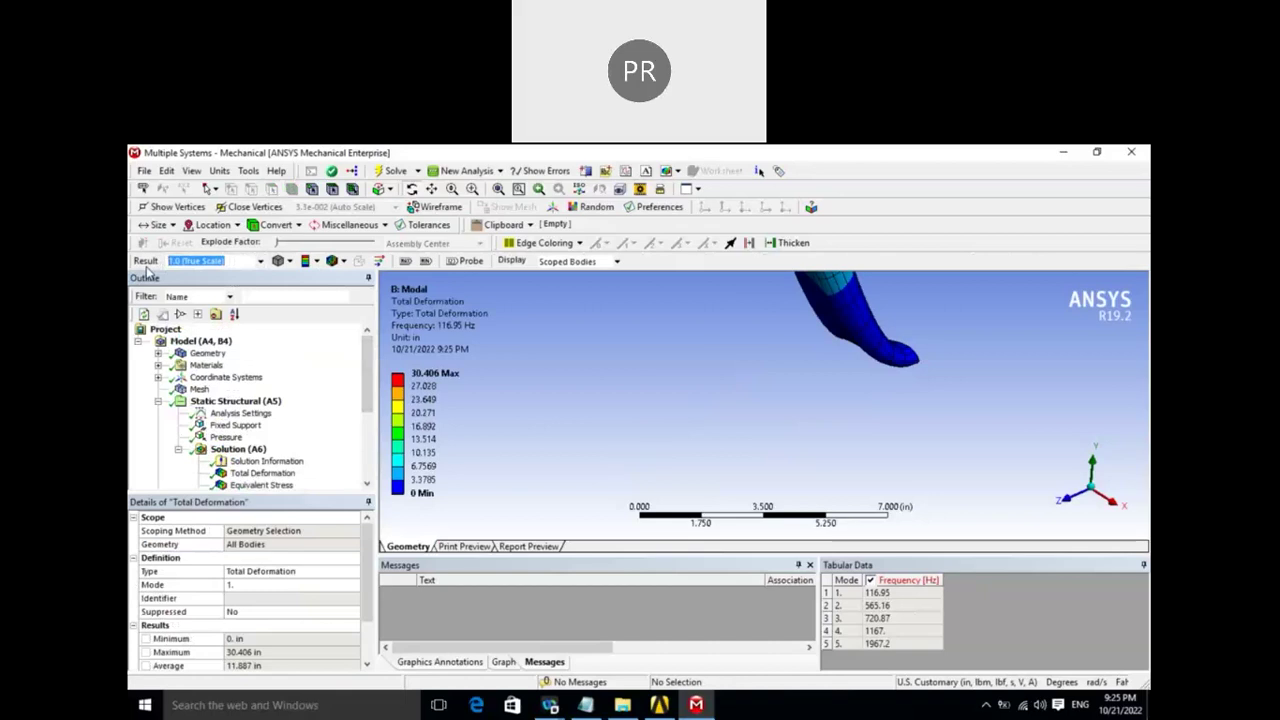
type("160.")
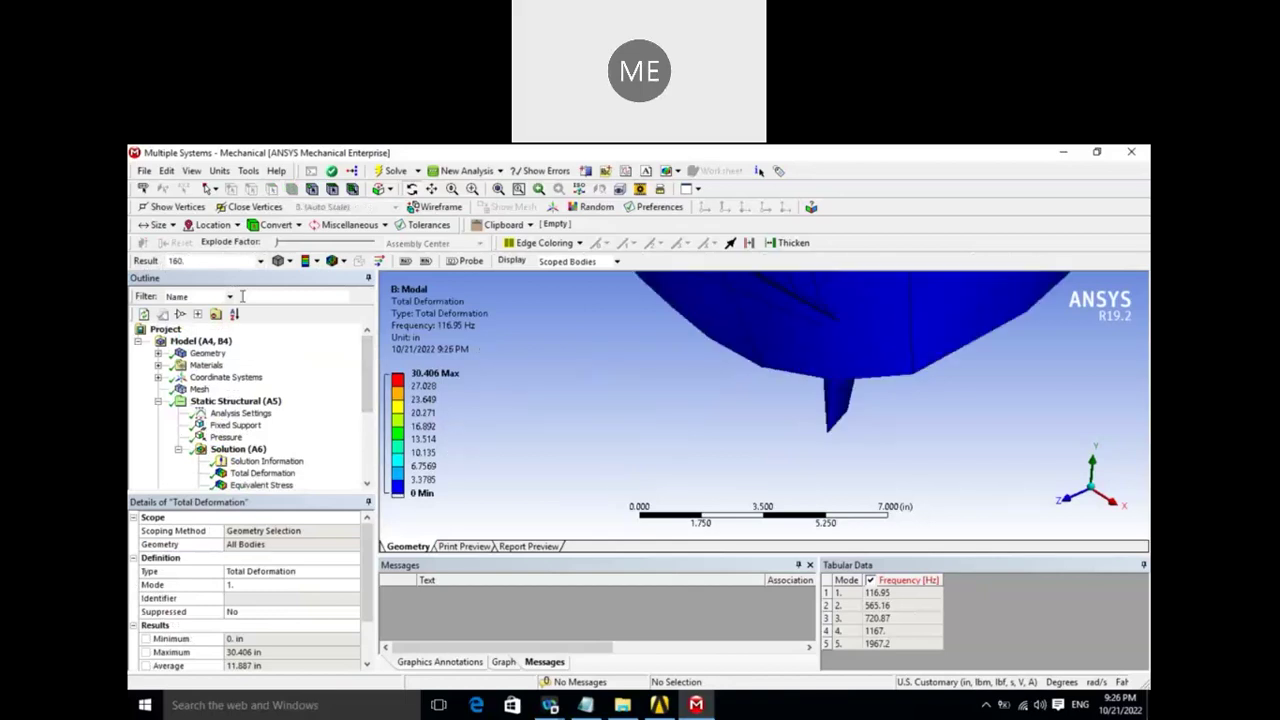
double_click(166, 264)
type("1")
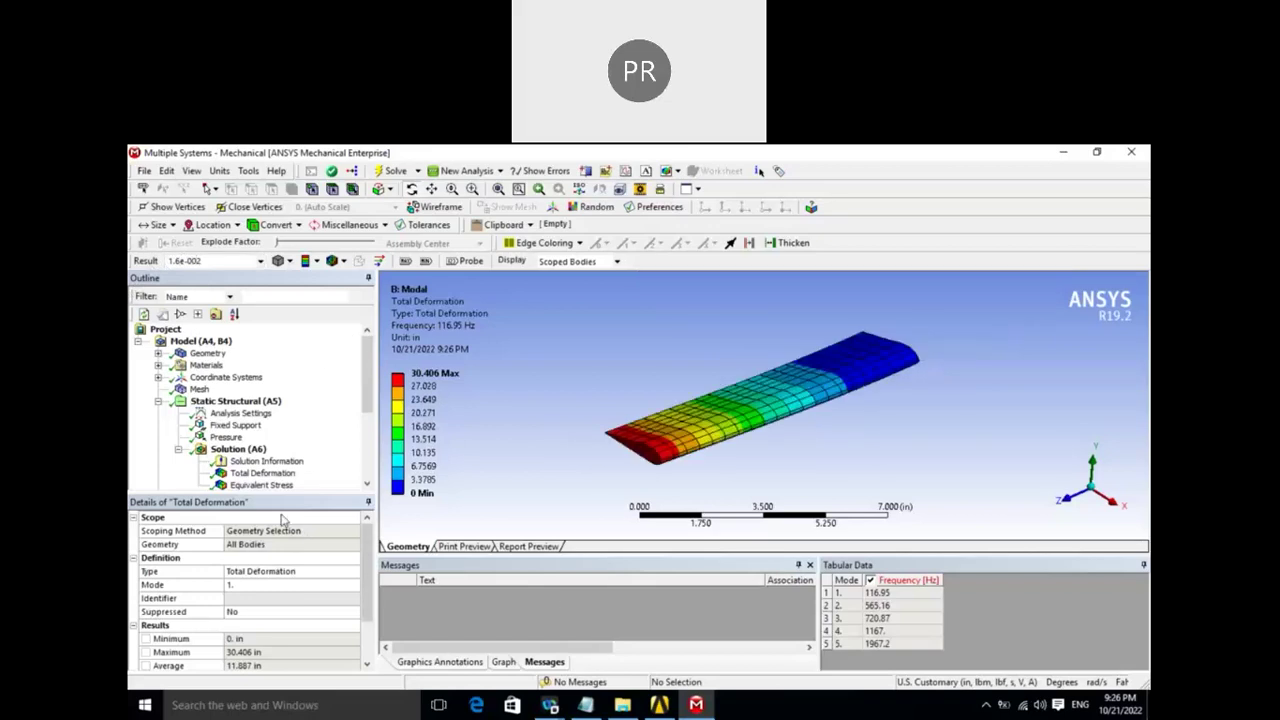
left_click(366, 445)
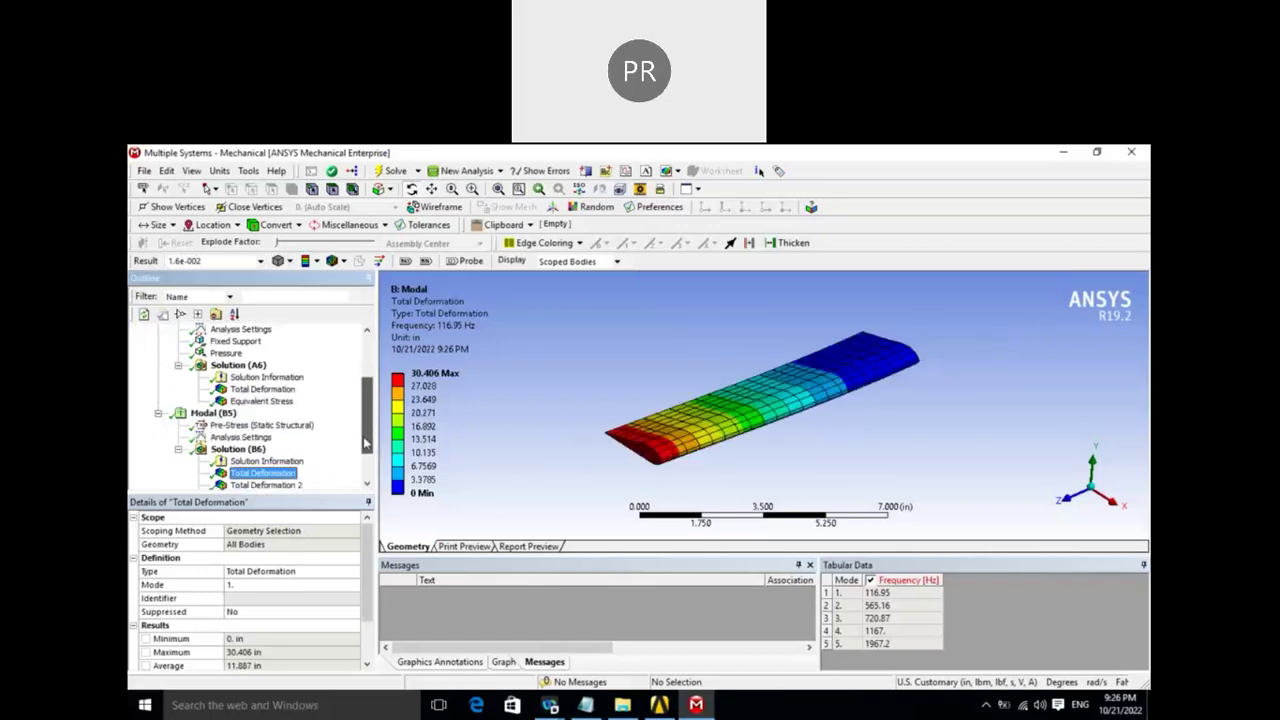
scroll(366, 445, "down", 2)
left_click(272, 429)
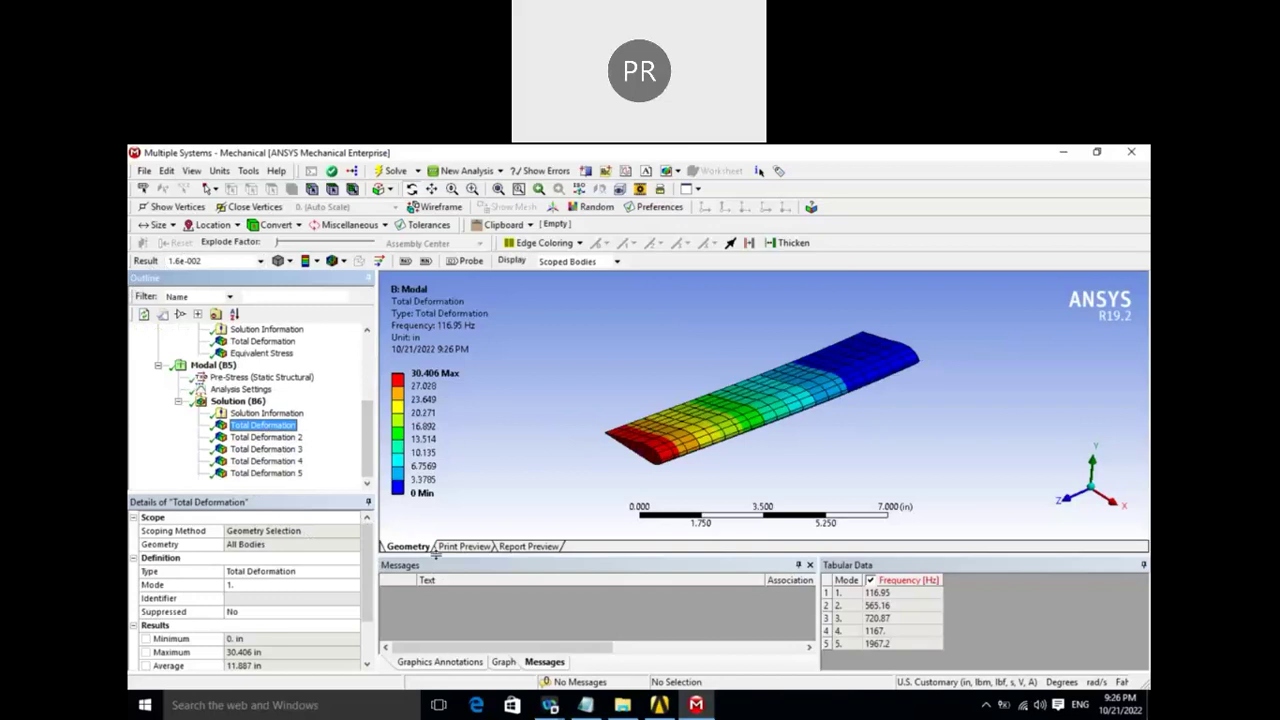
left_click(263, 428)
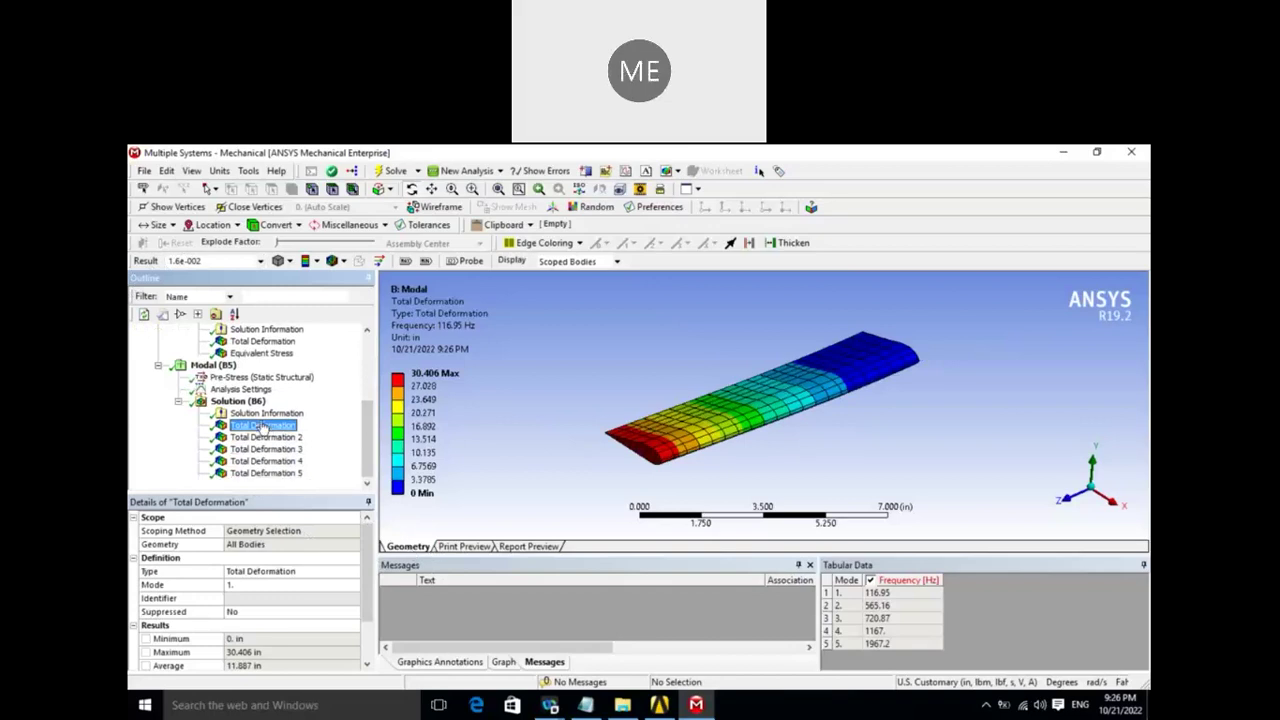
left_click(265, 439)
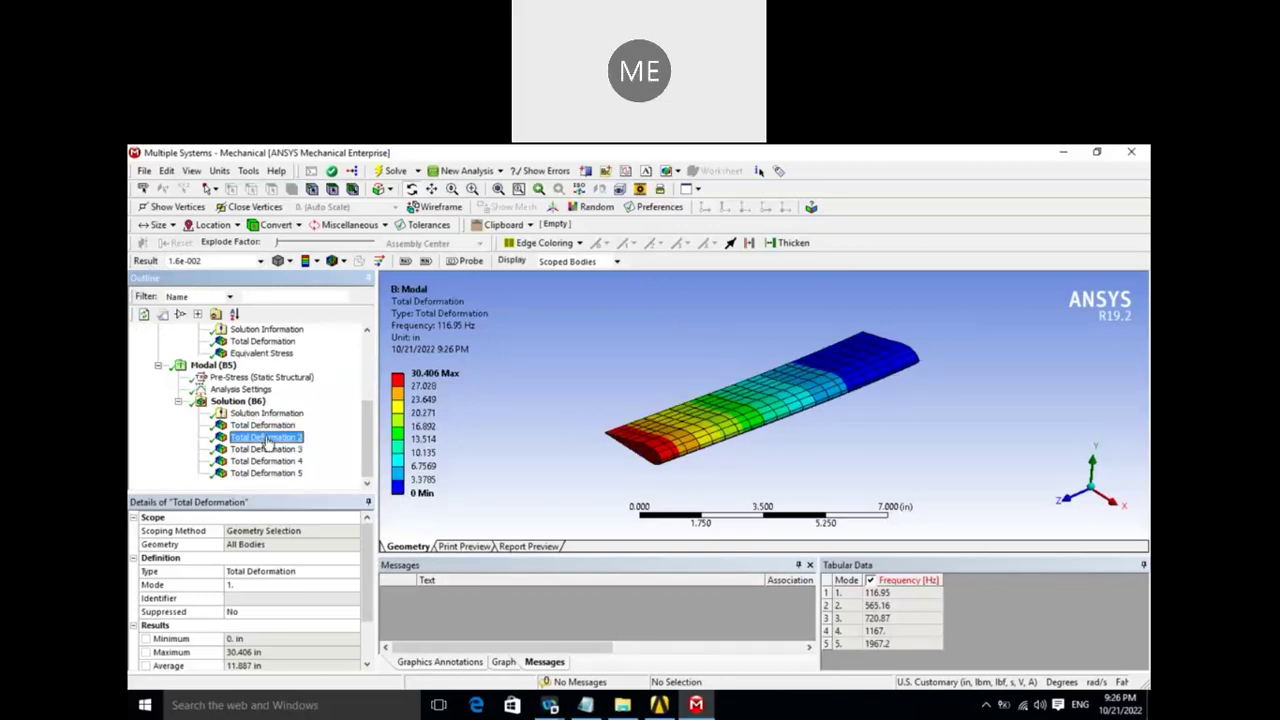
left_click(263, 426)
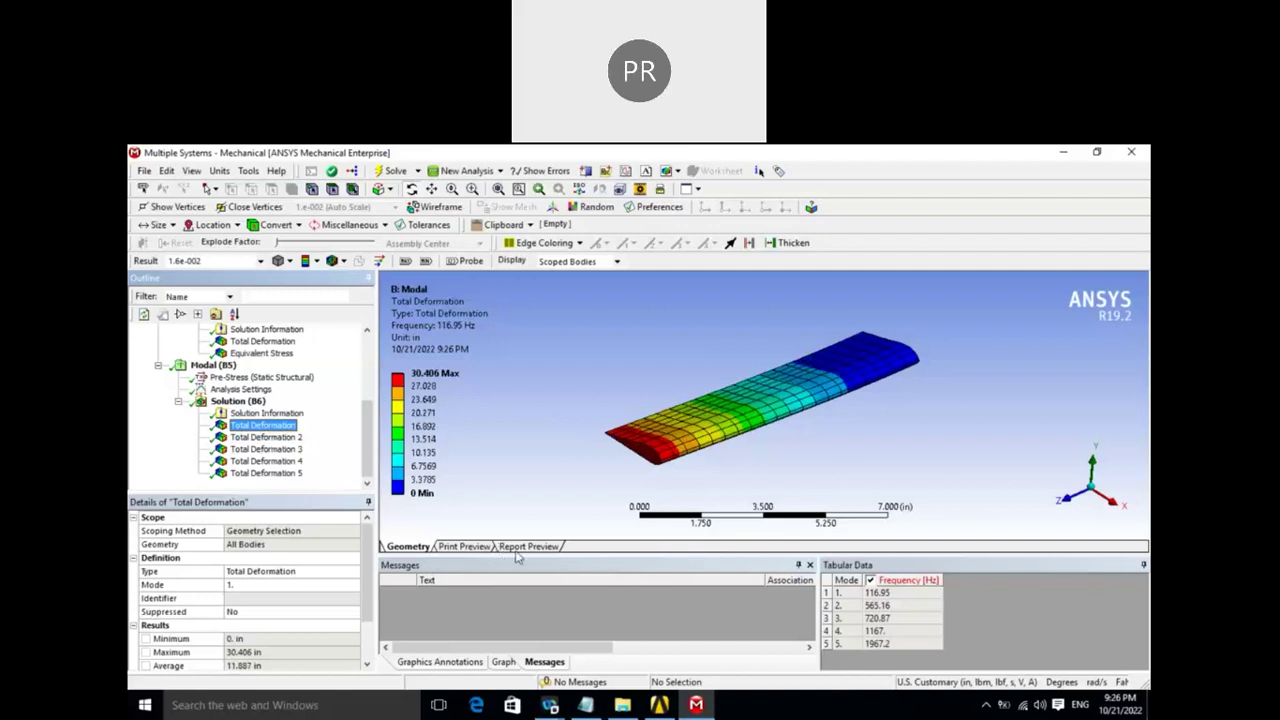
left_click(401, 553)
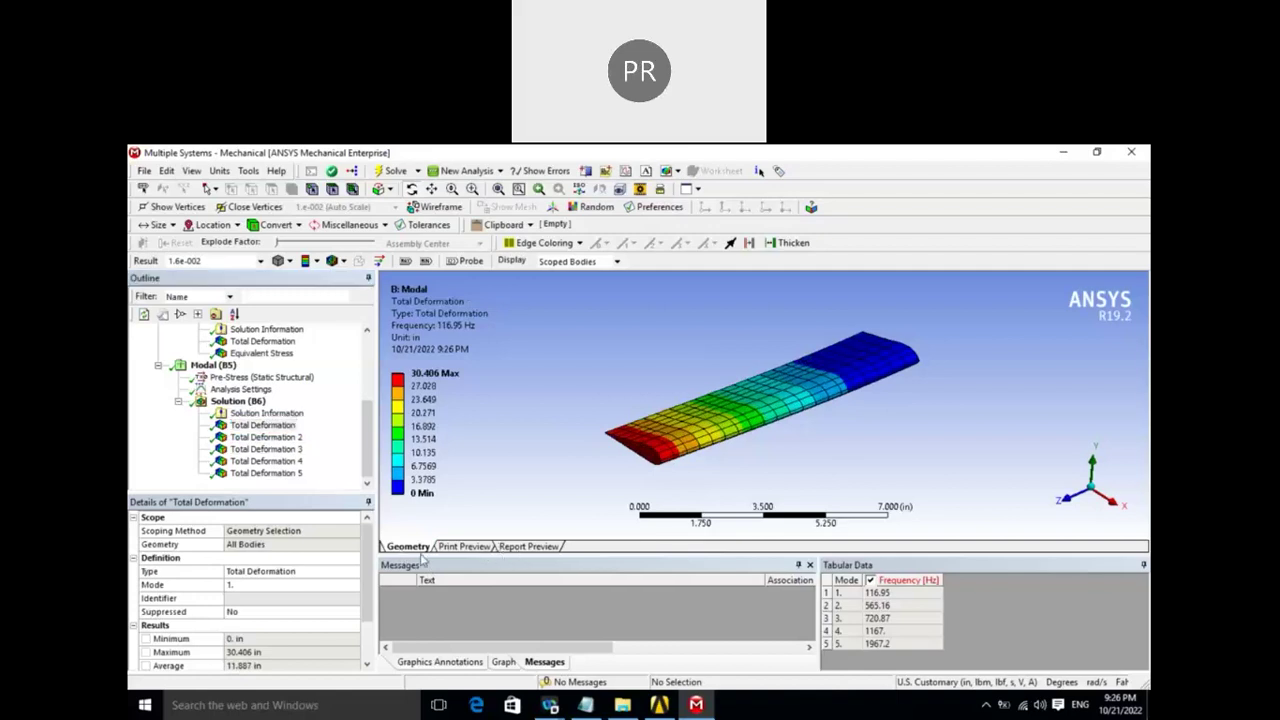
left_click(262, 437)
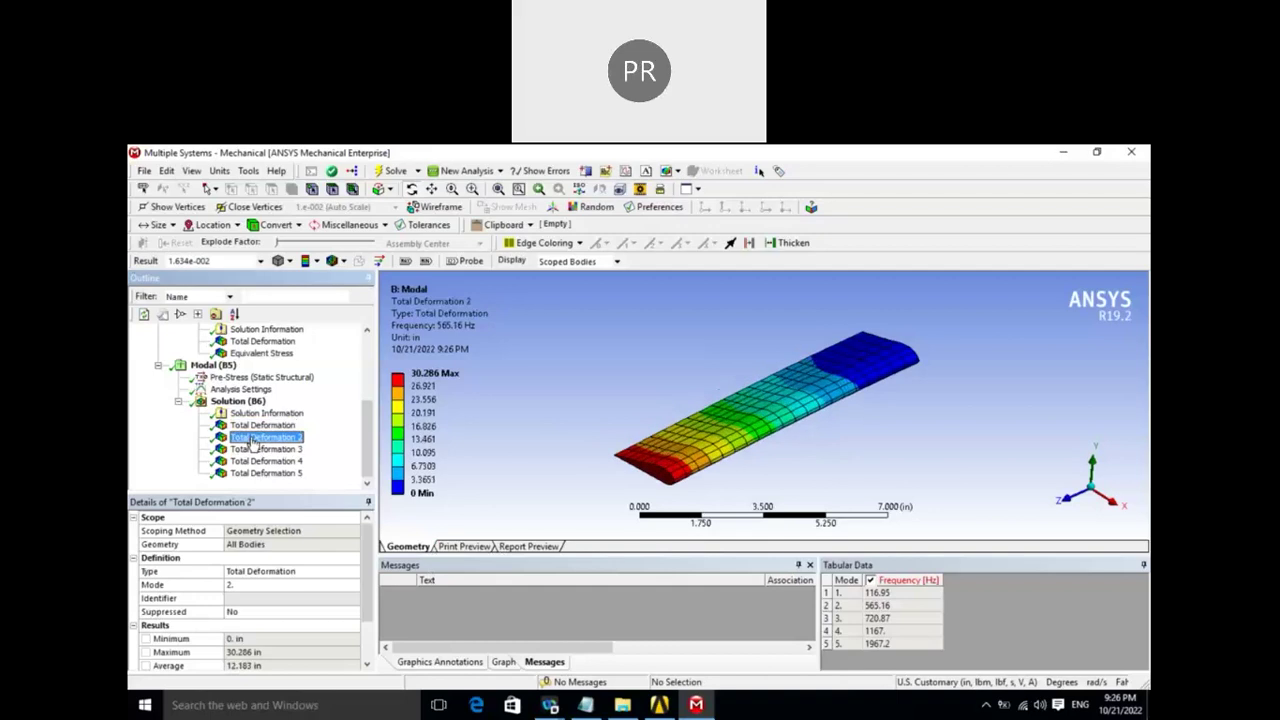
left_click(258, 473)
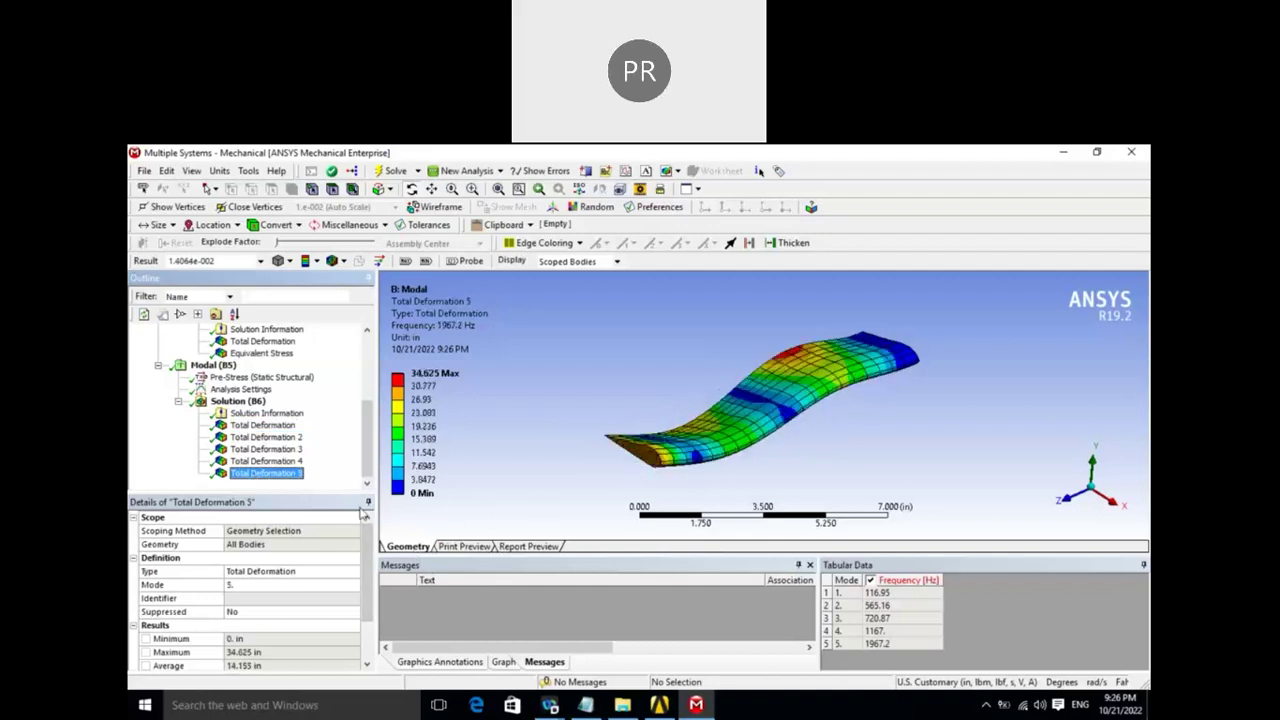
left_click(279, 462)
left_click(280, 474)
right_click(280, 480)
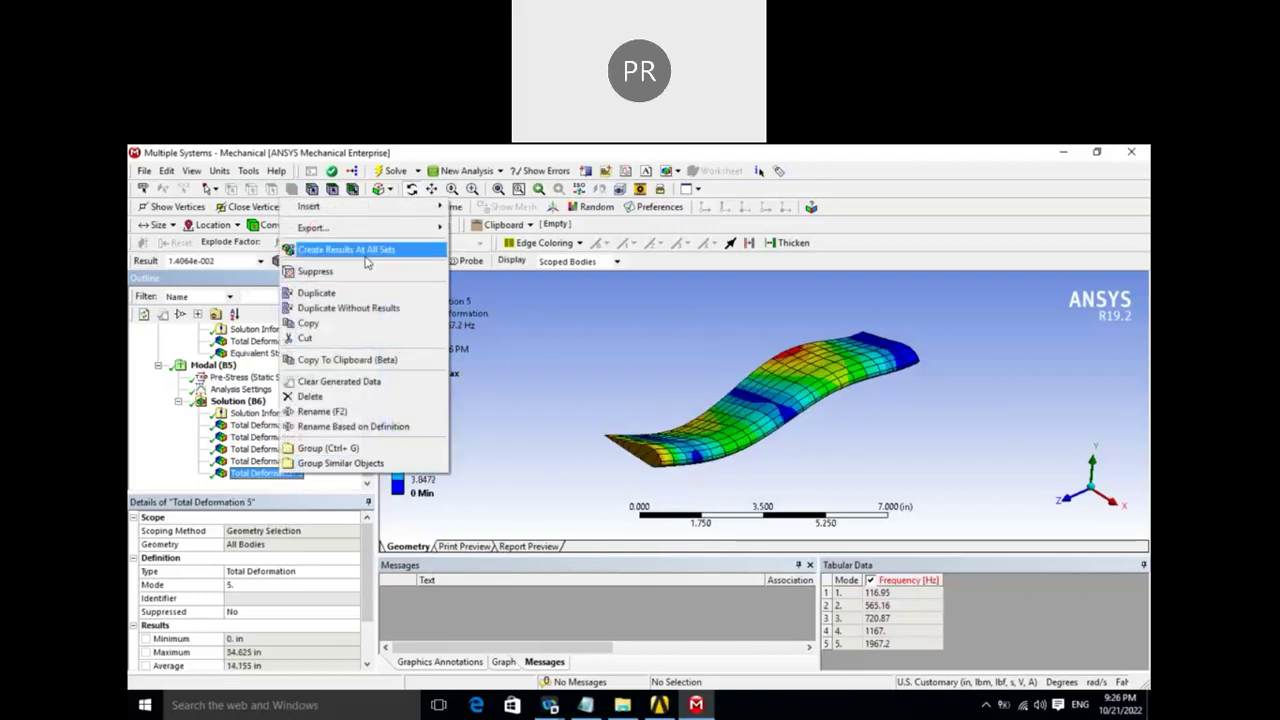
left_click(529, 344)
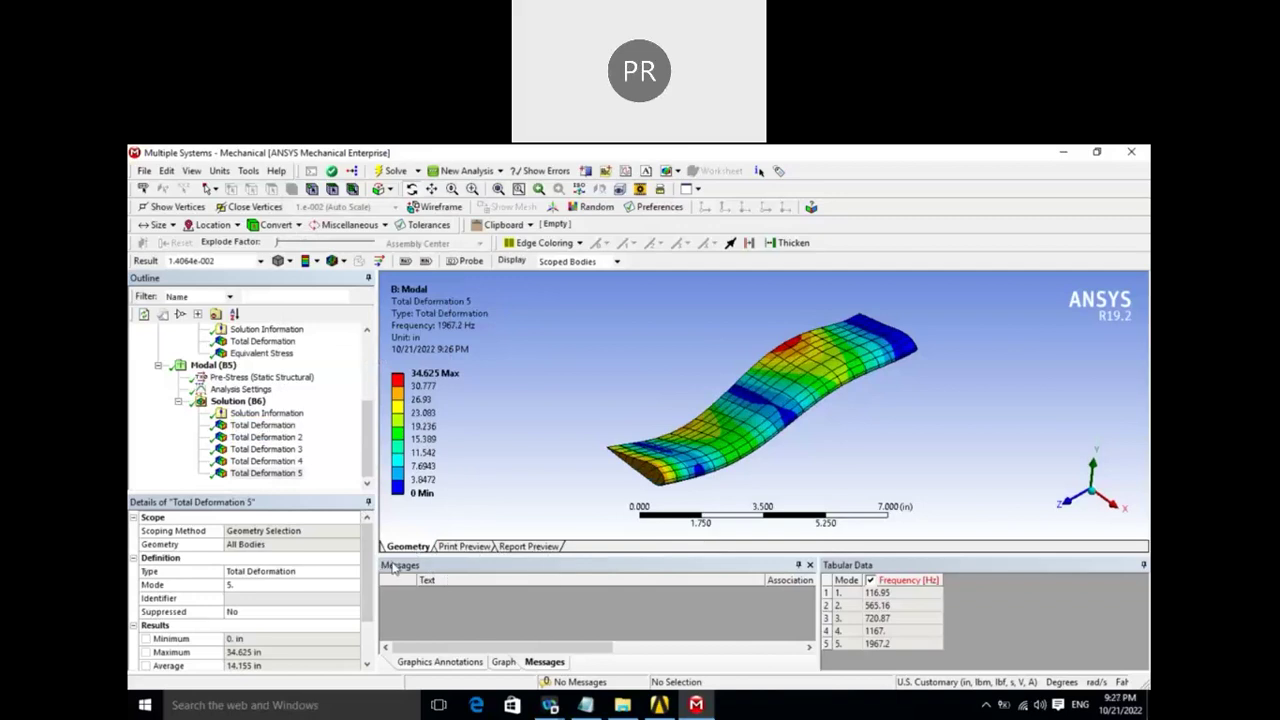
left_click(251, 474)
left_click(255, 462)
left_click(262, 450)
left_click(263, 437)
left_click(262, 425)
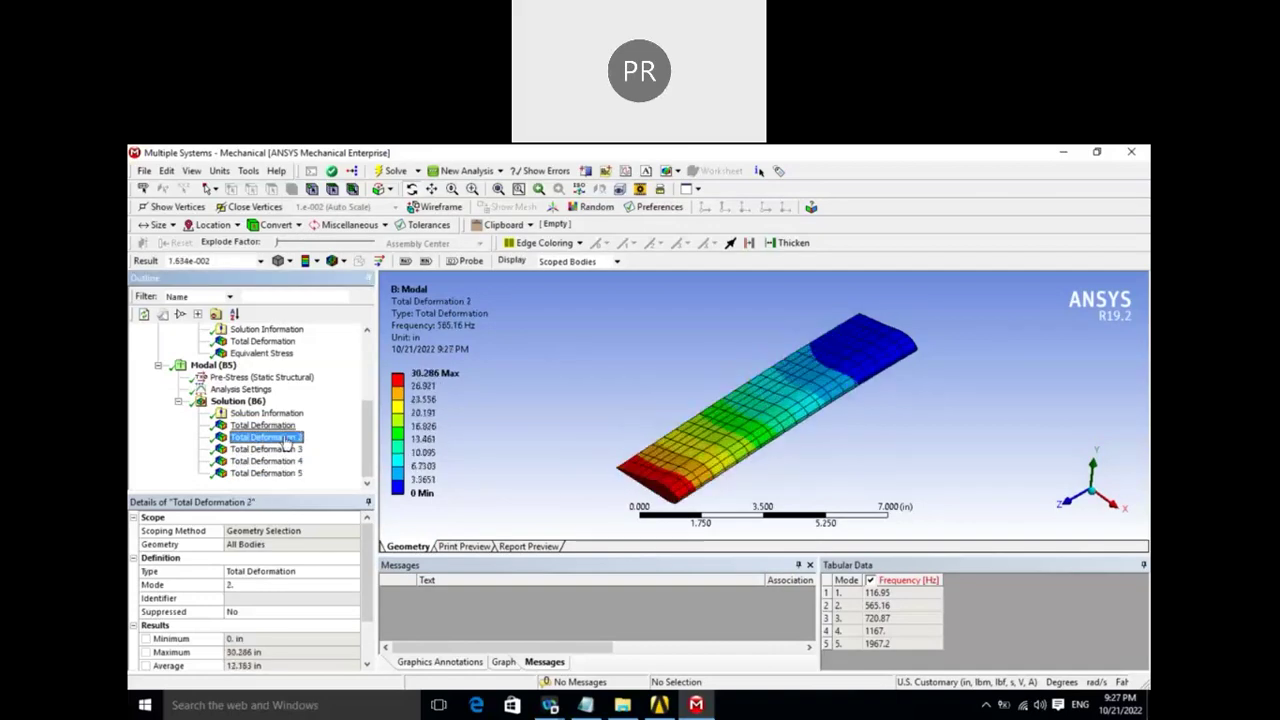
- Show the frequency graph and animate mode shapes 1, 2 and 3
left_click(503, 662)
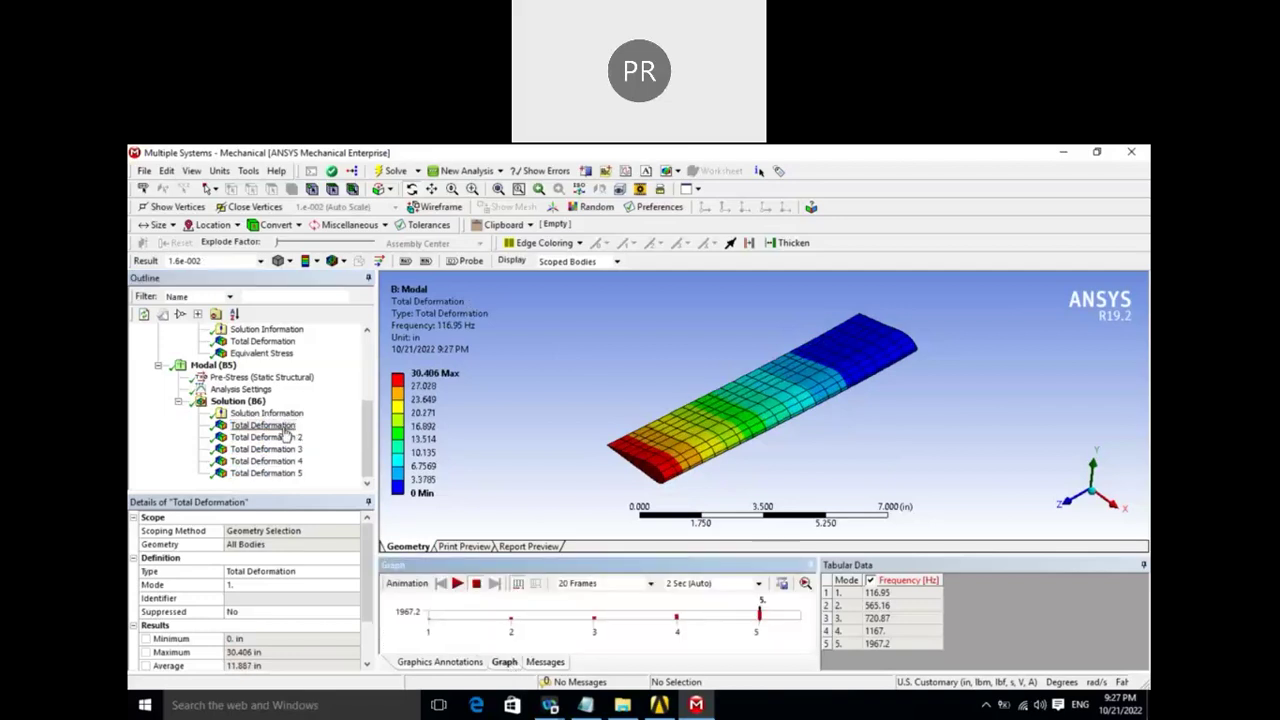
left_click(457, 584)
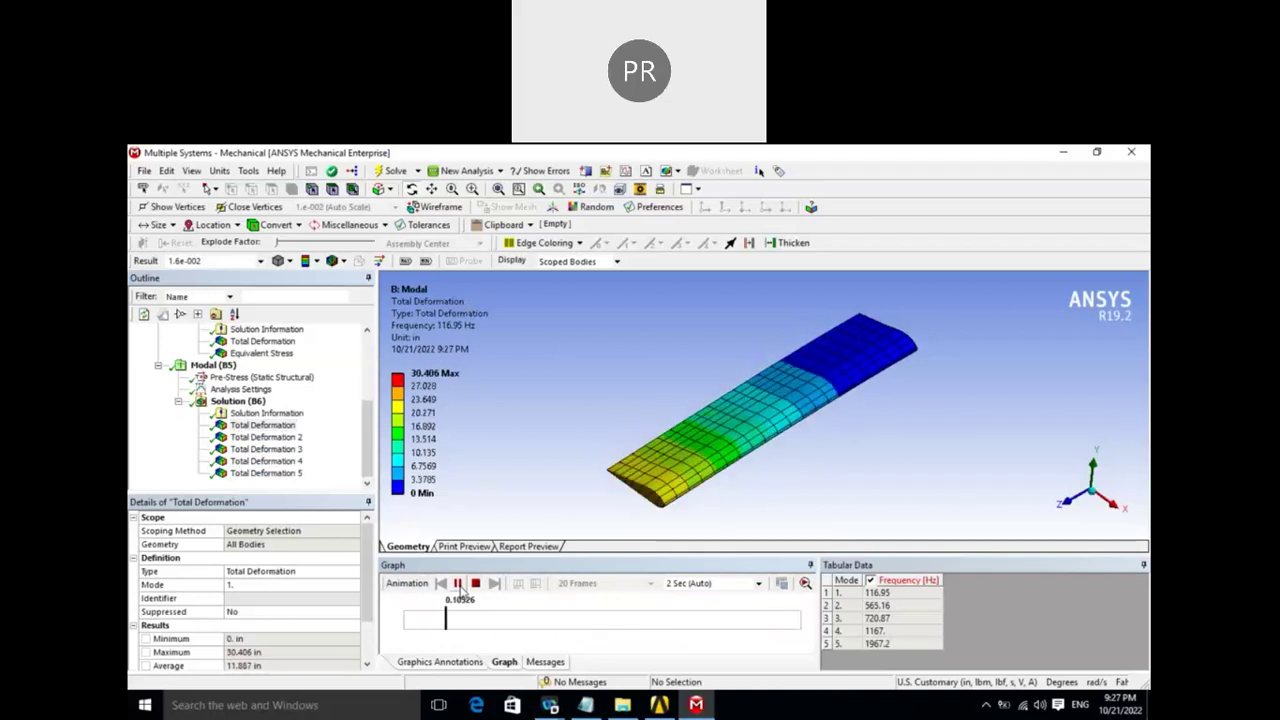
left_click(265, 437)
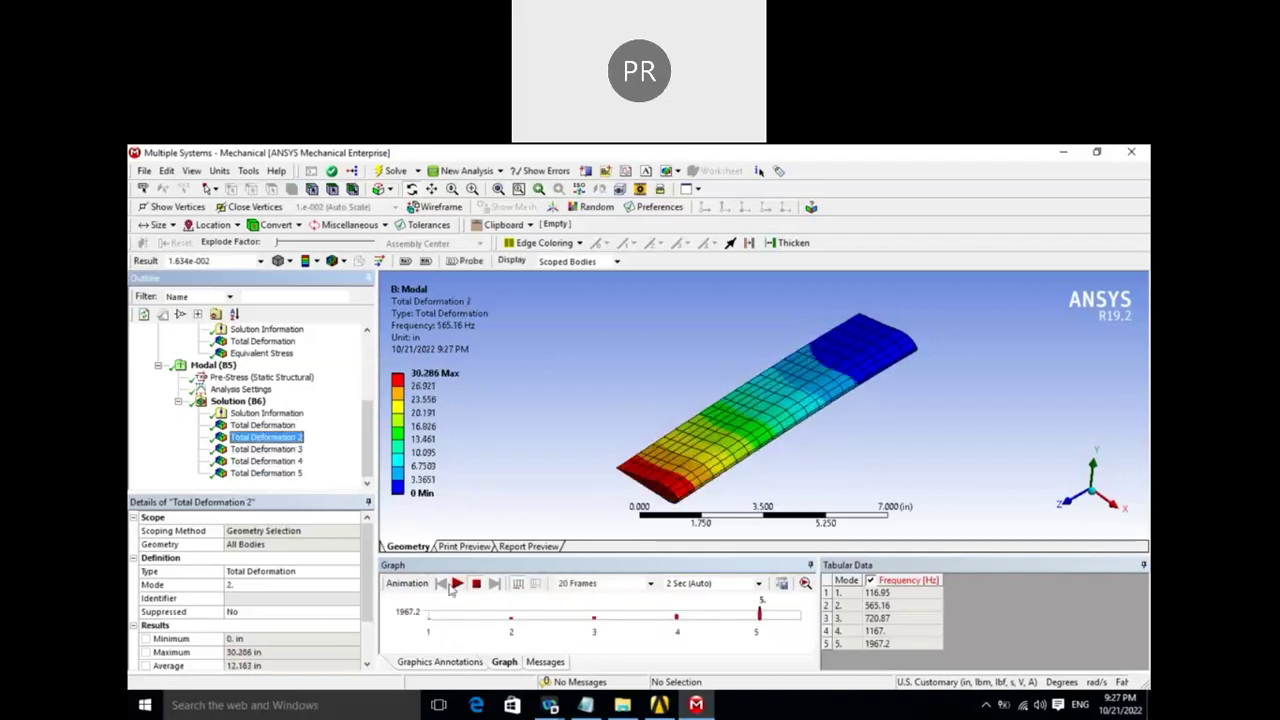
left_click(457, 584)
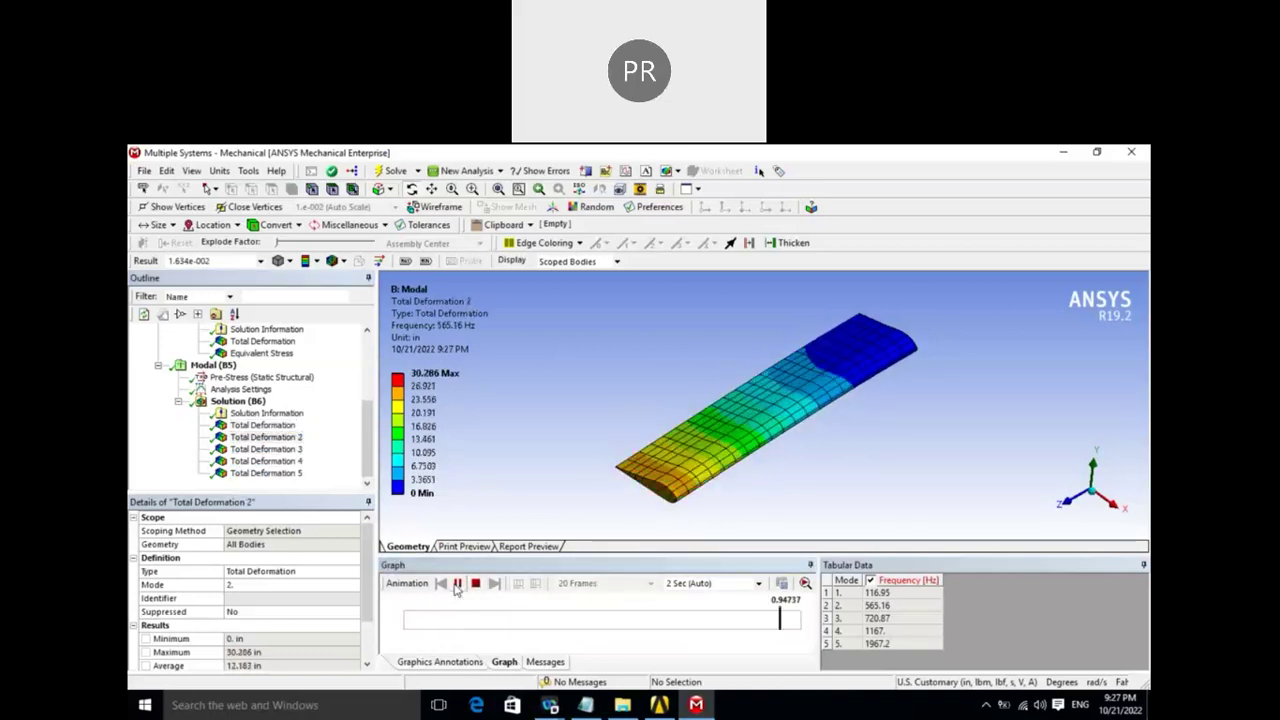
left_click(276, 450)
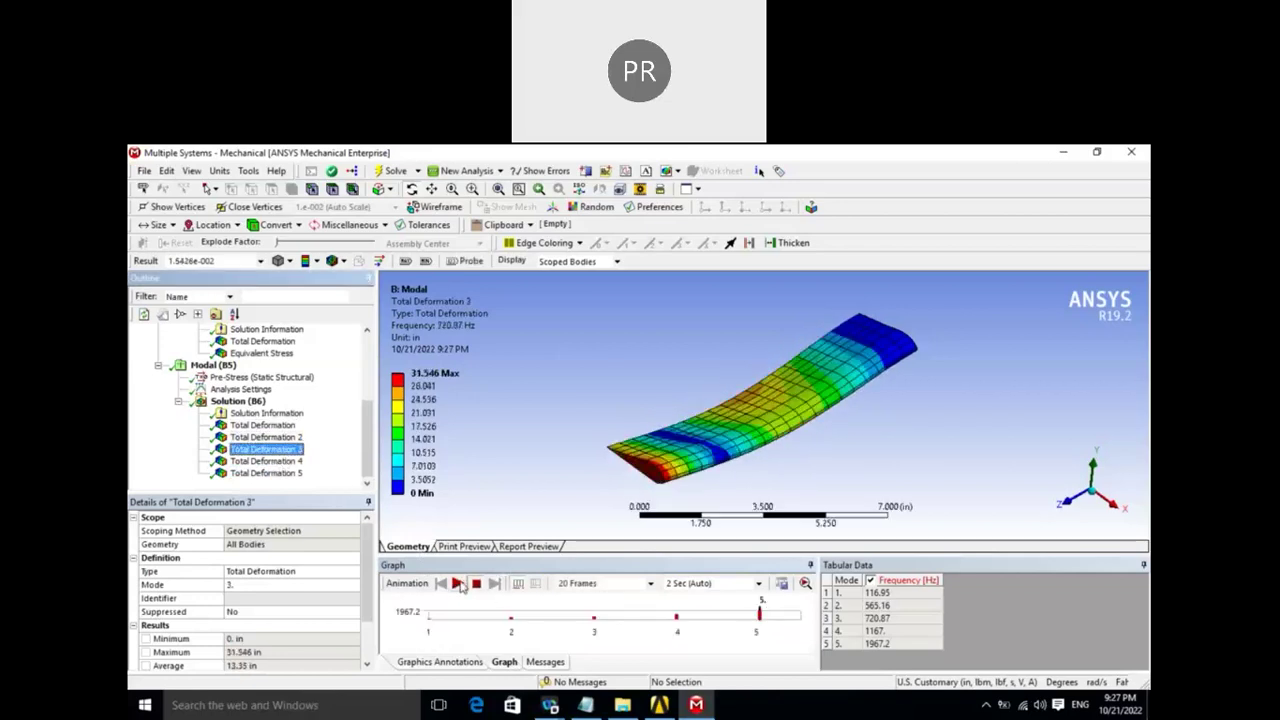
left_click(458, 584)
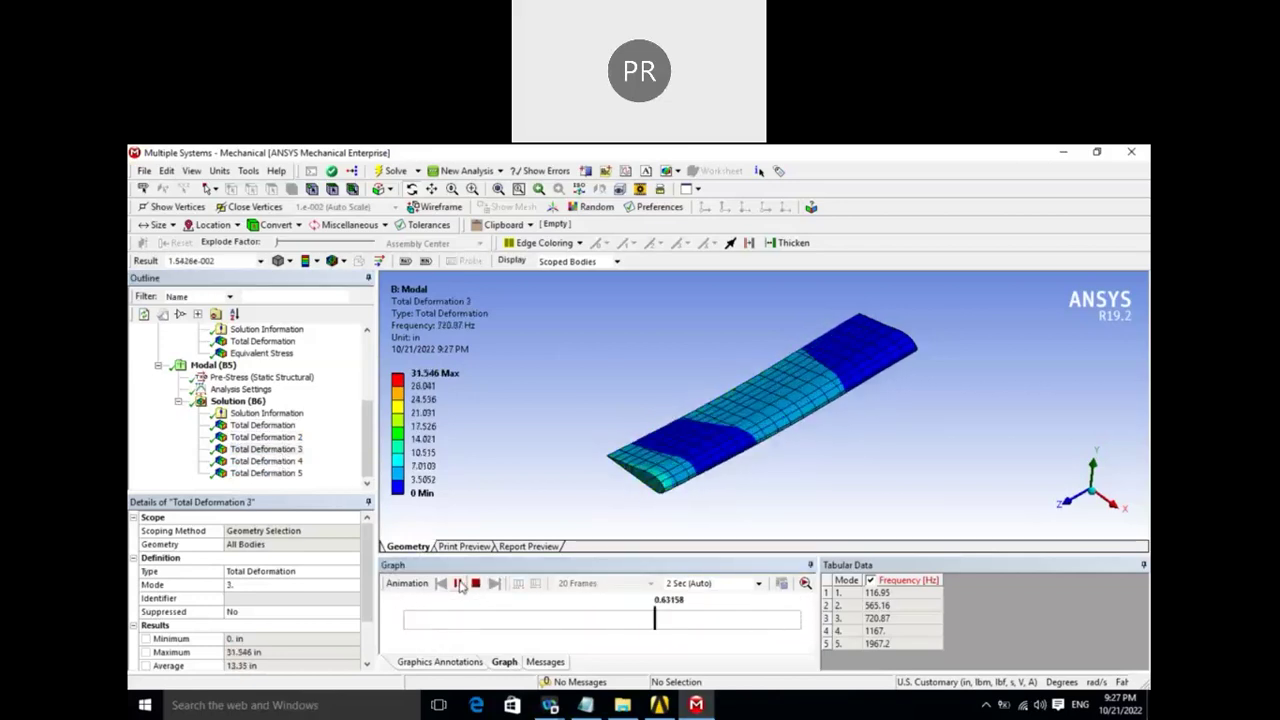
- Animate mode shapes 4 and 5, then return to mode 1 at 116.95 Hz
left_click(265, 449)
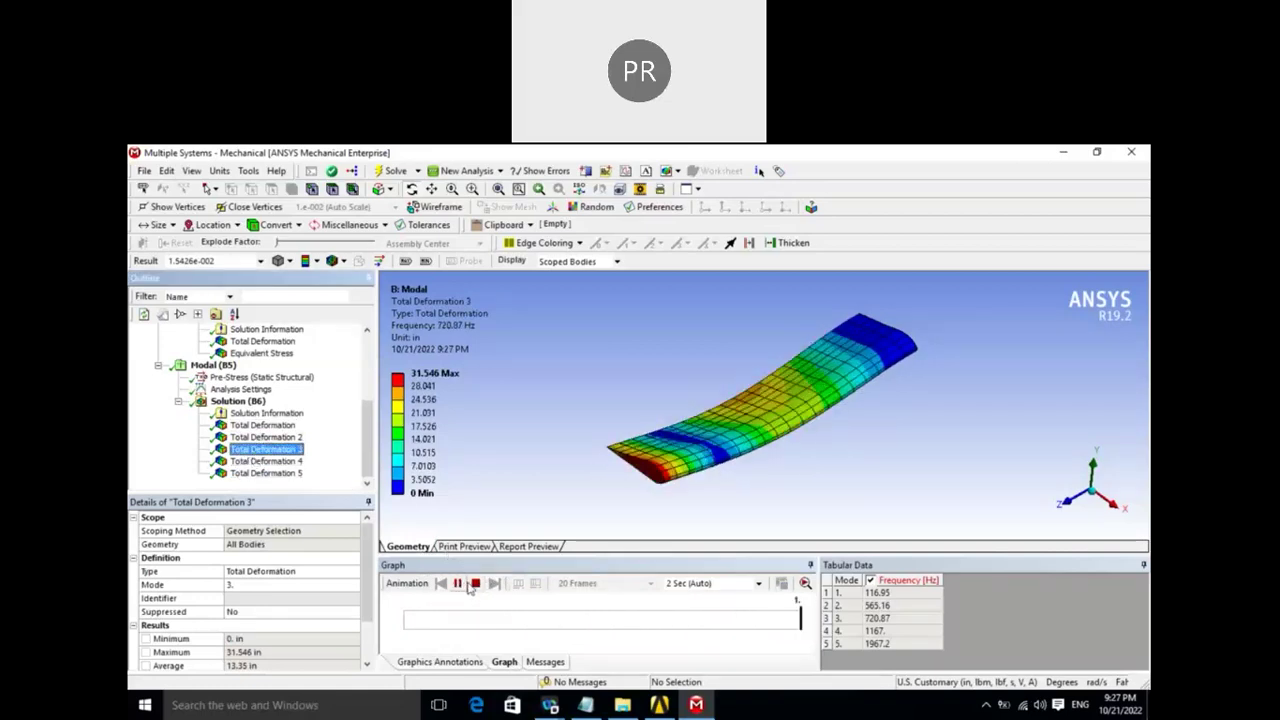
left_click(457, 584)
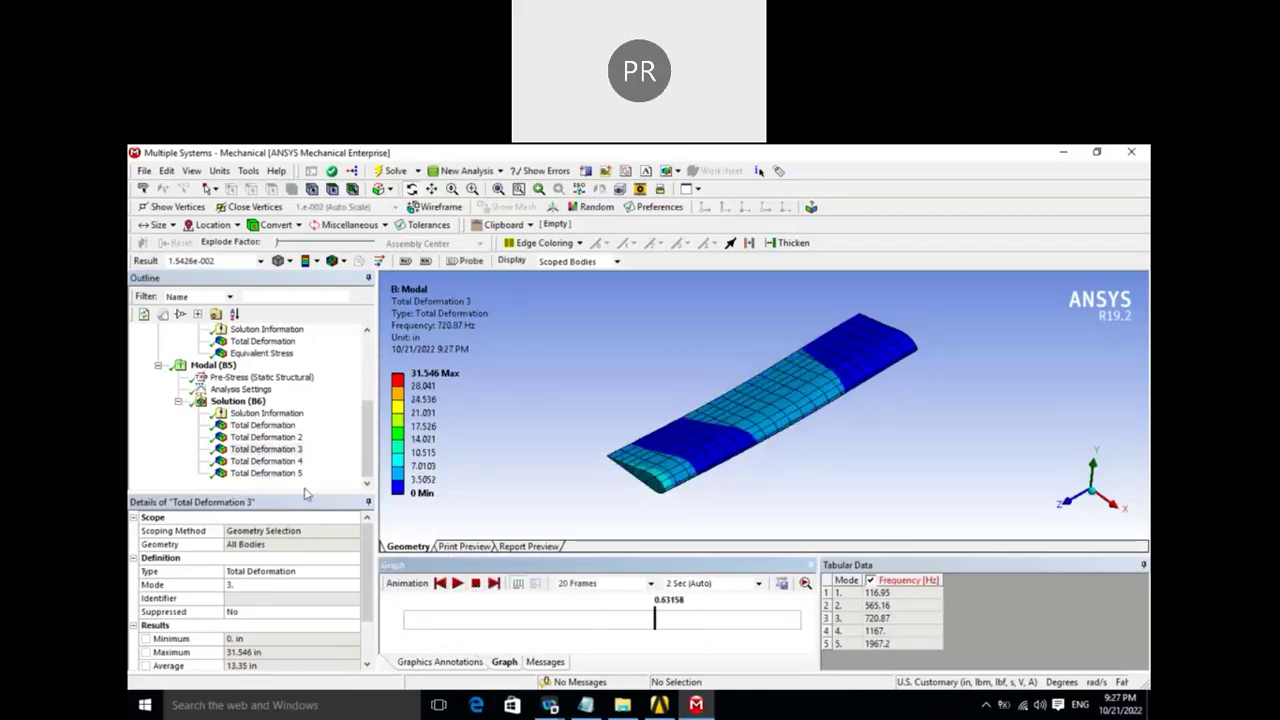
left_click(266, 461)
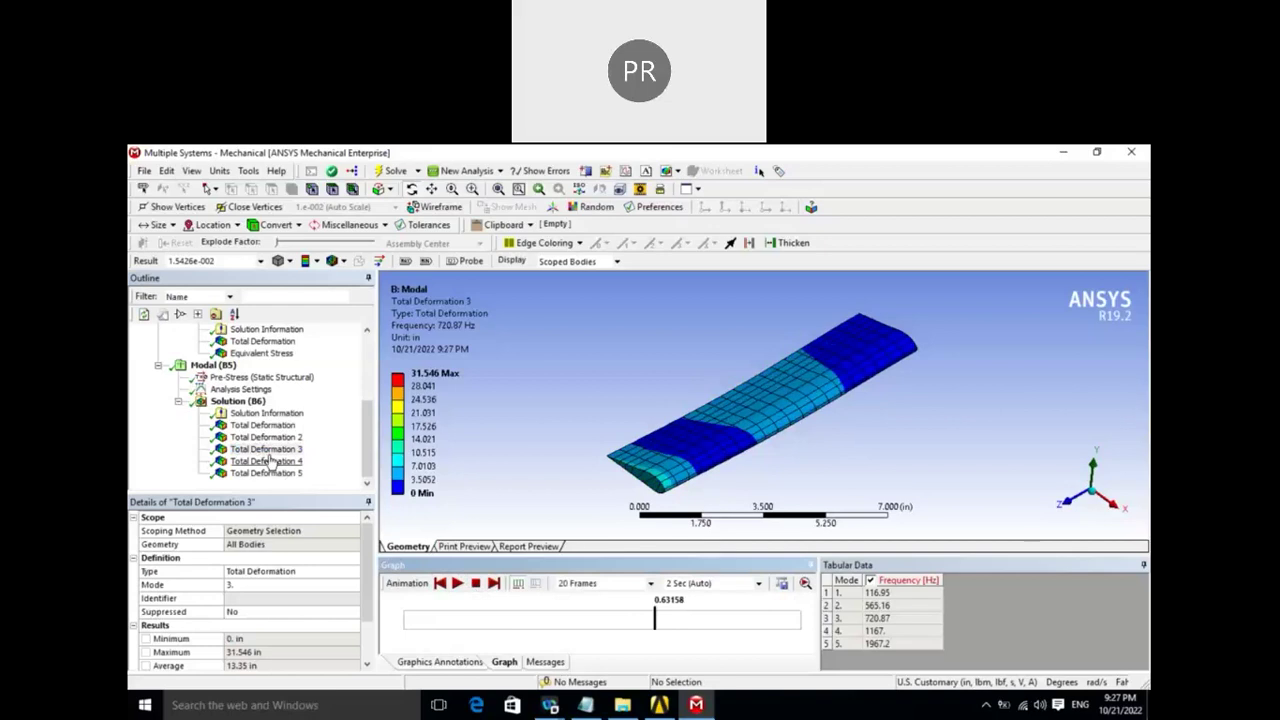
left_click(459, 585)
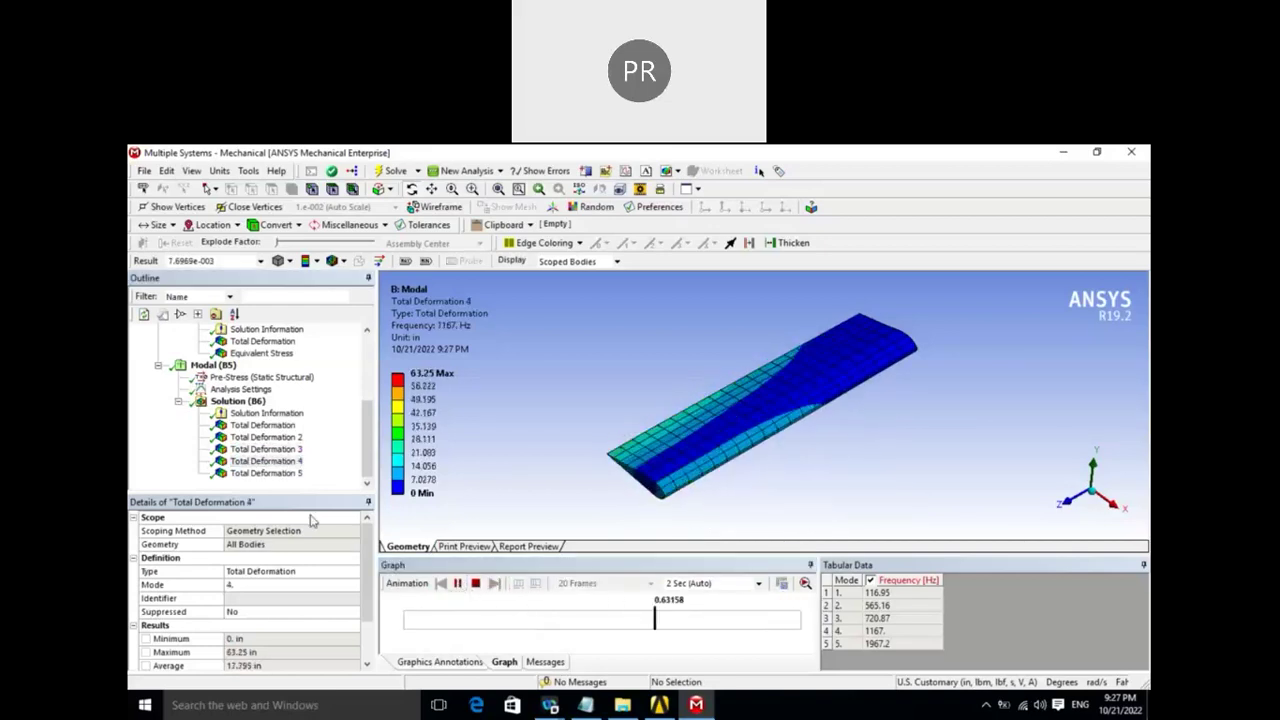
left_click(266, 473)
left_click(457, 585)
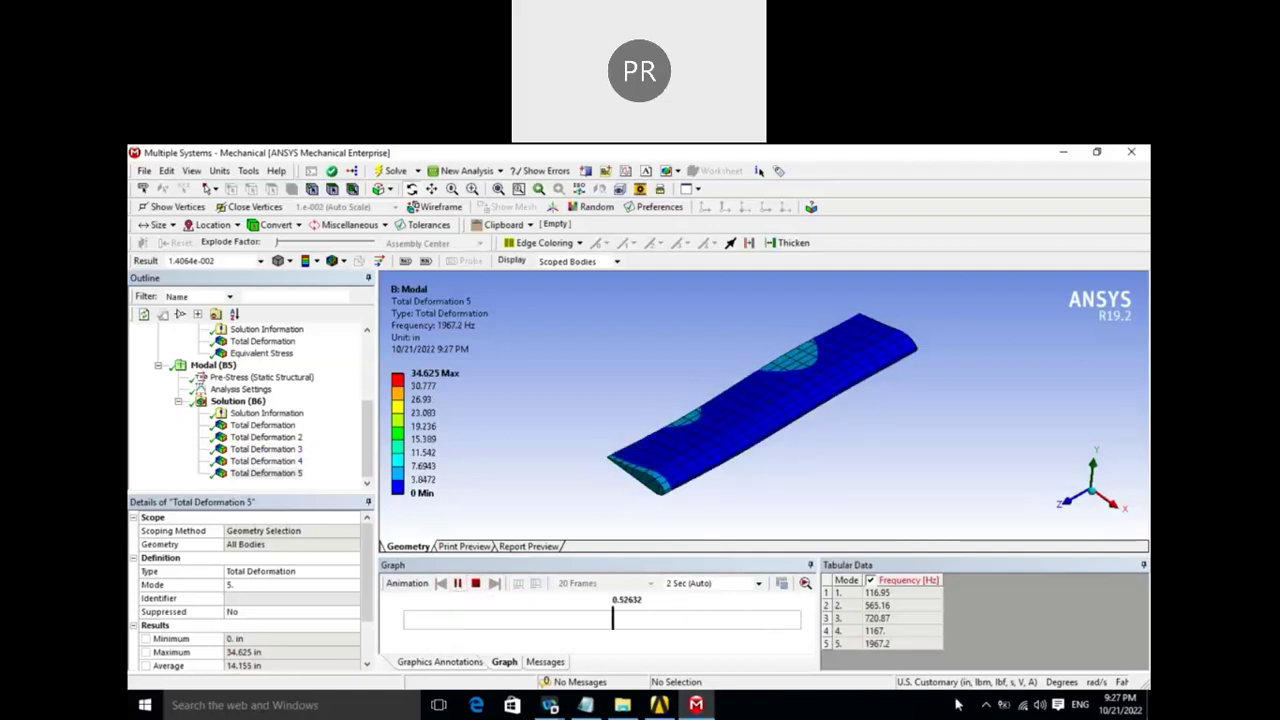
left_click(260, 425)
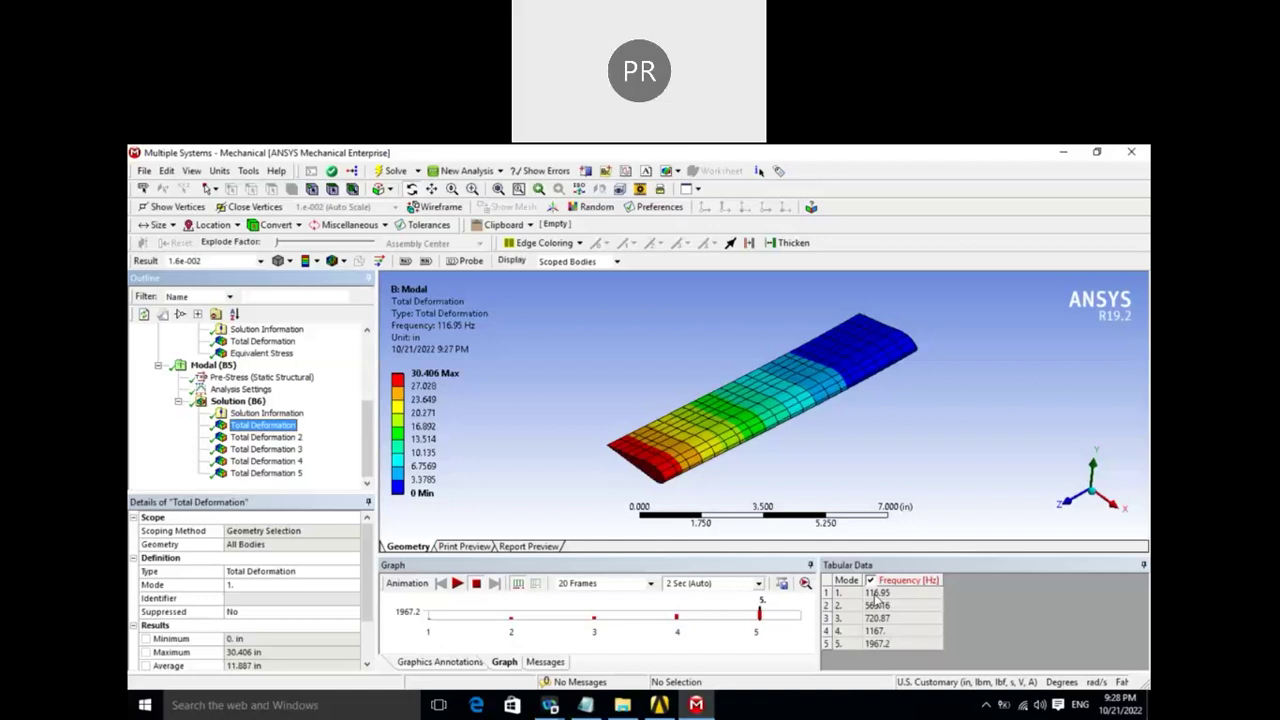
- View modes 2 (565.16 Hz), 3 (720.87 Hz), 4 (1167 Hz), and animate mode 5 at 1967.2 Hz
left_click(289, 438)
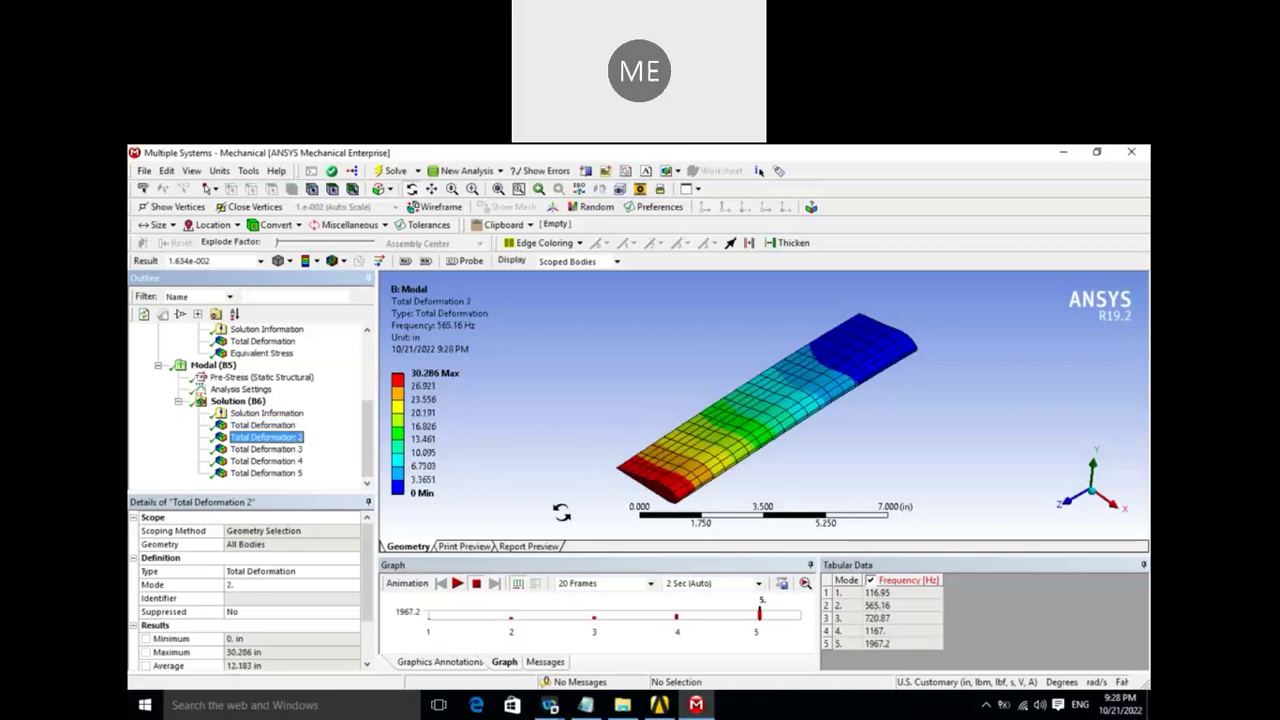
left_click(268, 449)
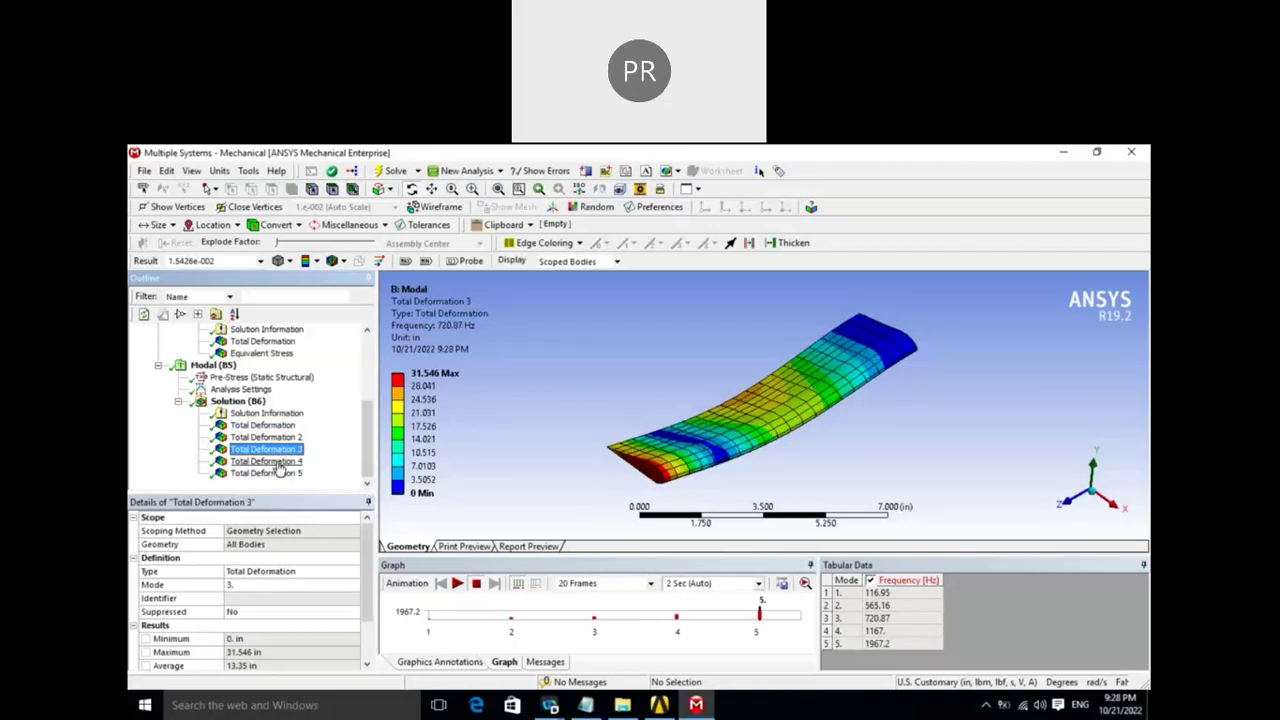
left_click(266, 461)
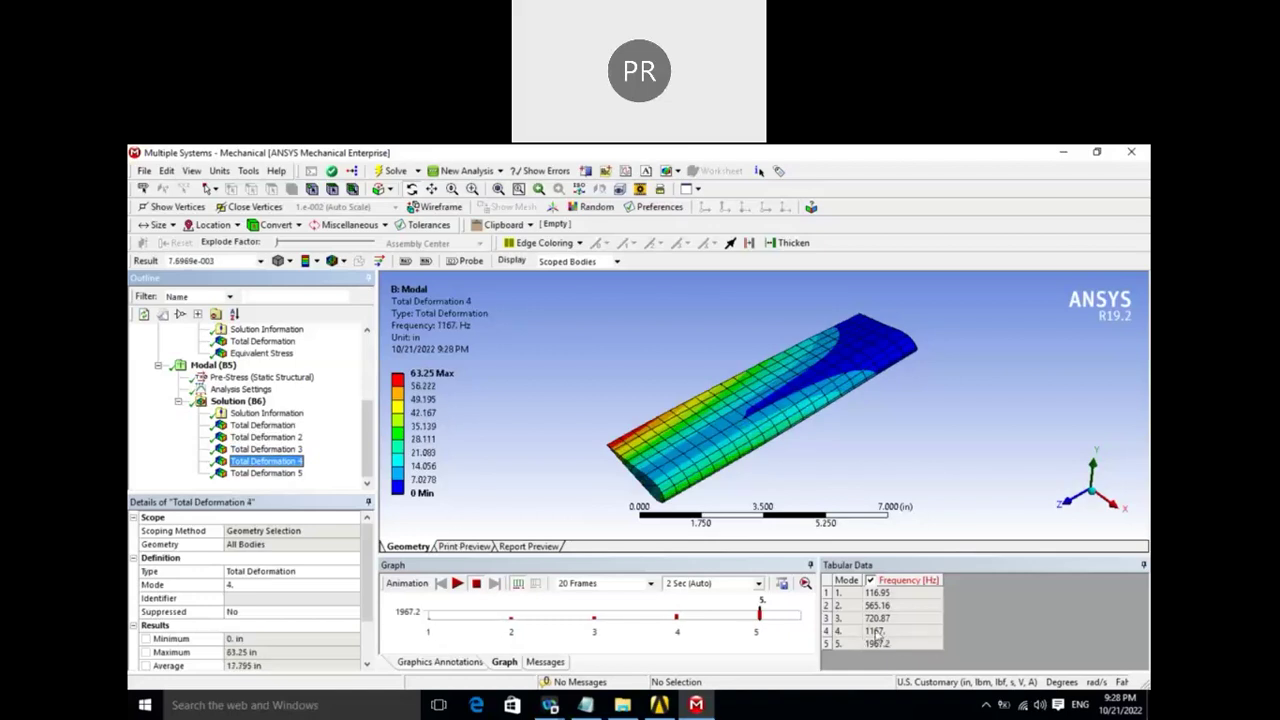
left_click(266, 473)
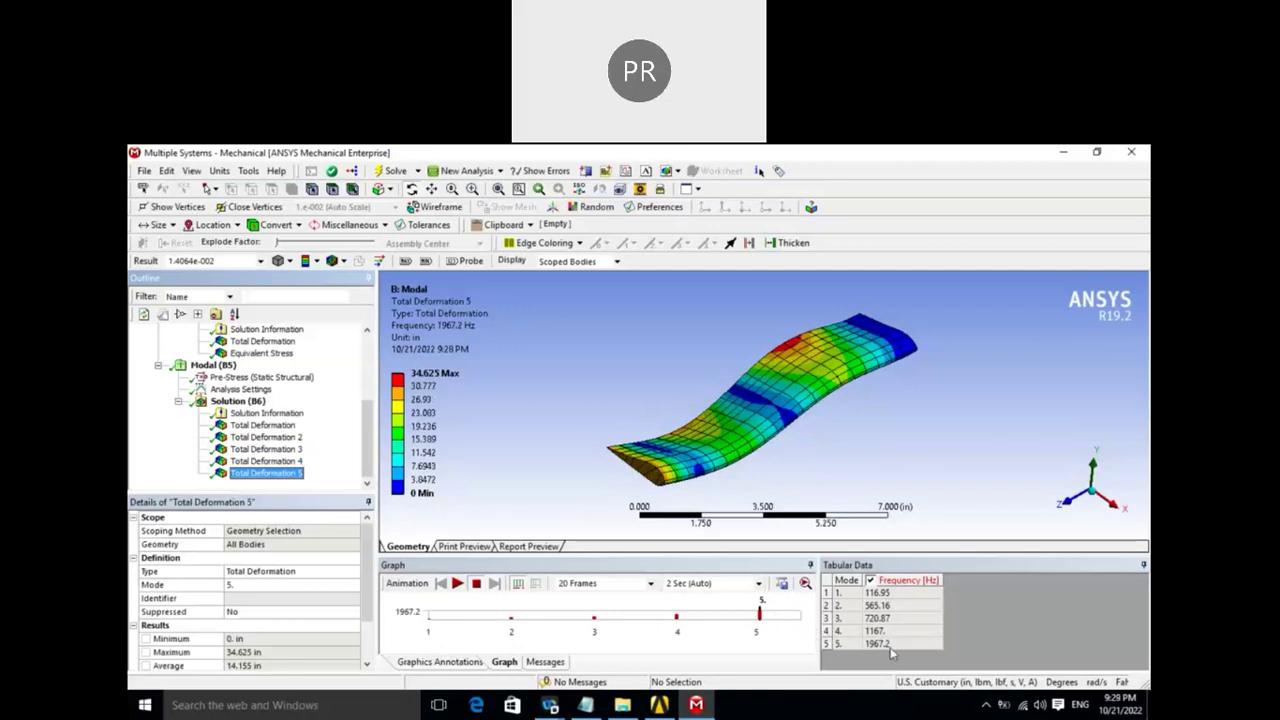
left_click(458, 584)
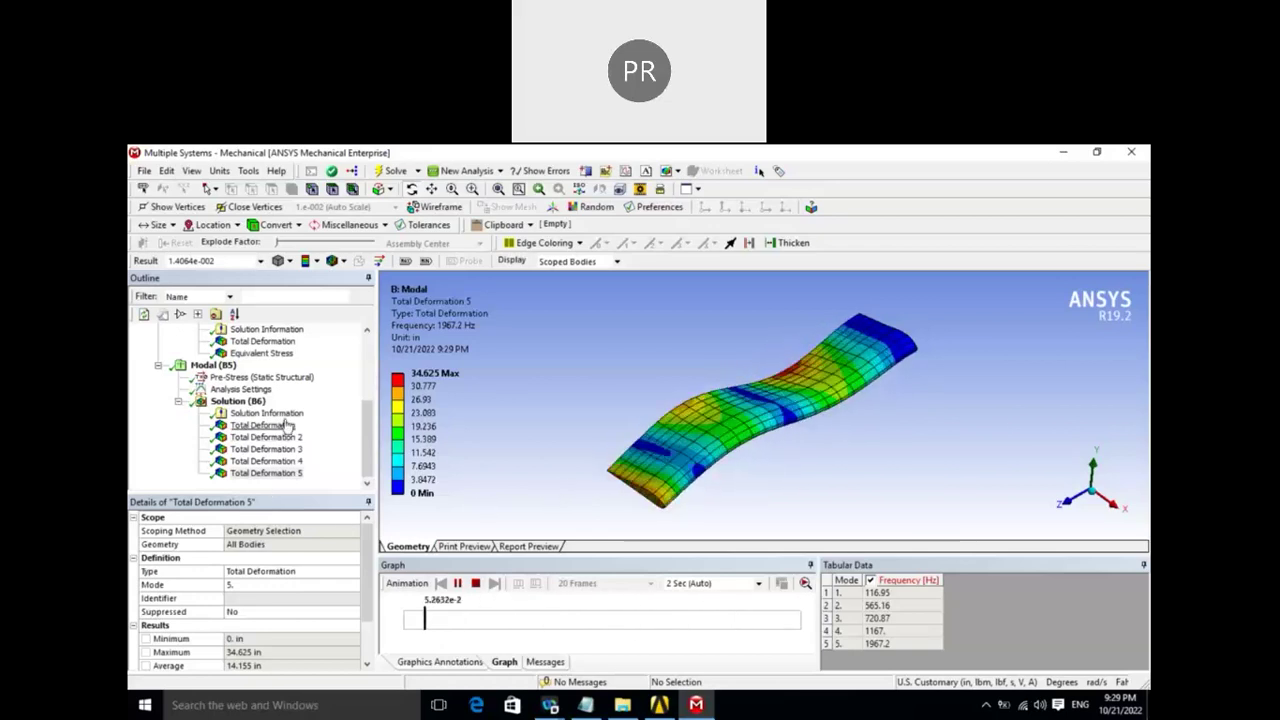
- Set Max Modes to Find to 50 and re-solve the Modal Solution (B6)
mouse_move(366, 452)
left_mouse_down()
mouse_move(366, 434)
mouse_move(366, 446)
left_mouse_up()
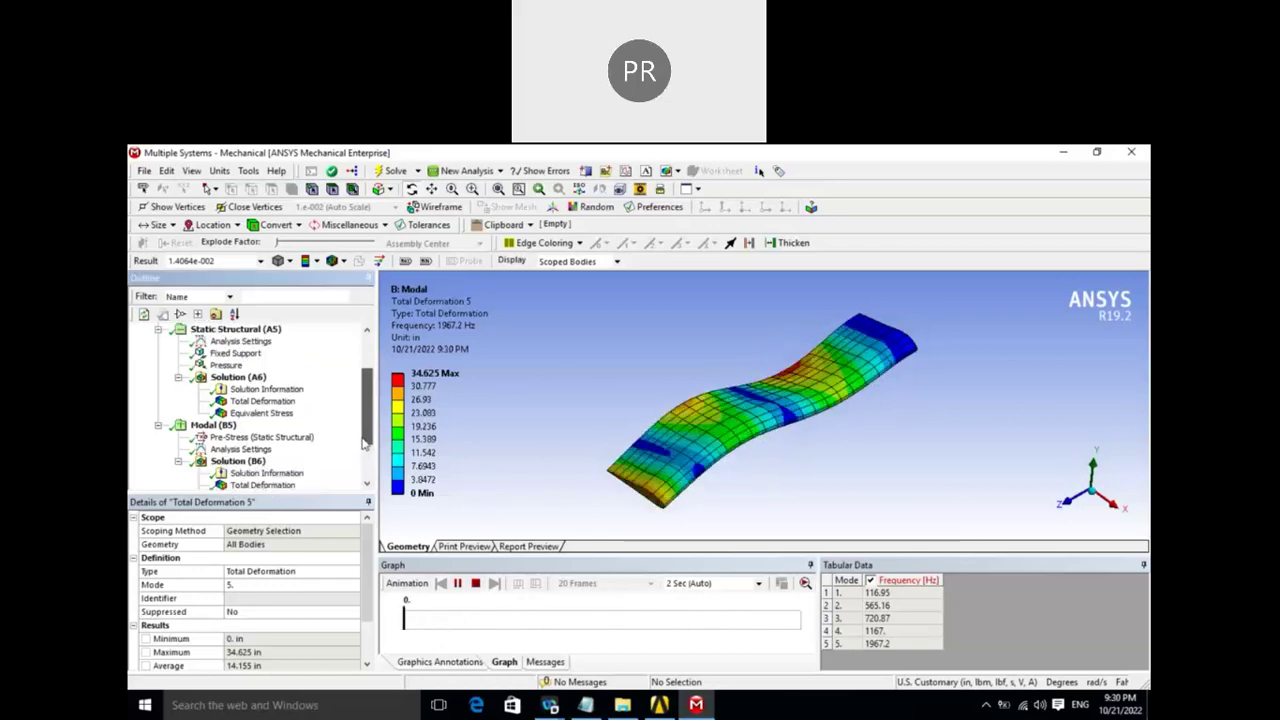
left_click(262, 451)
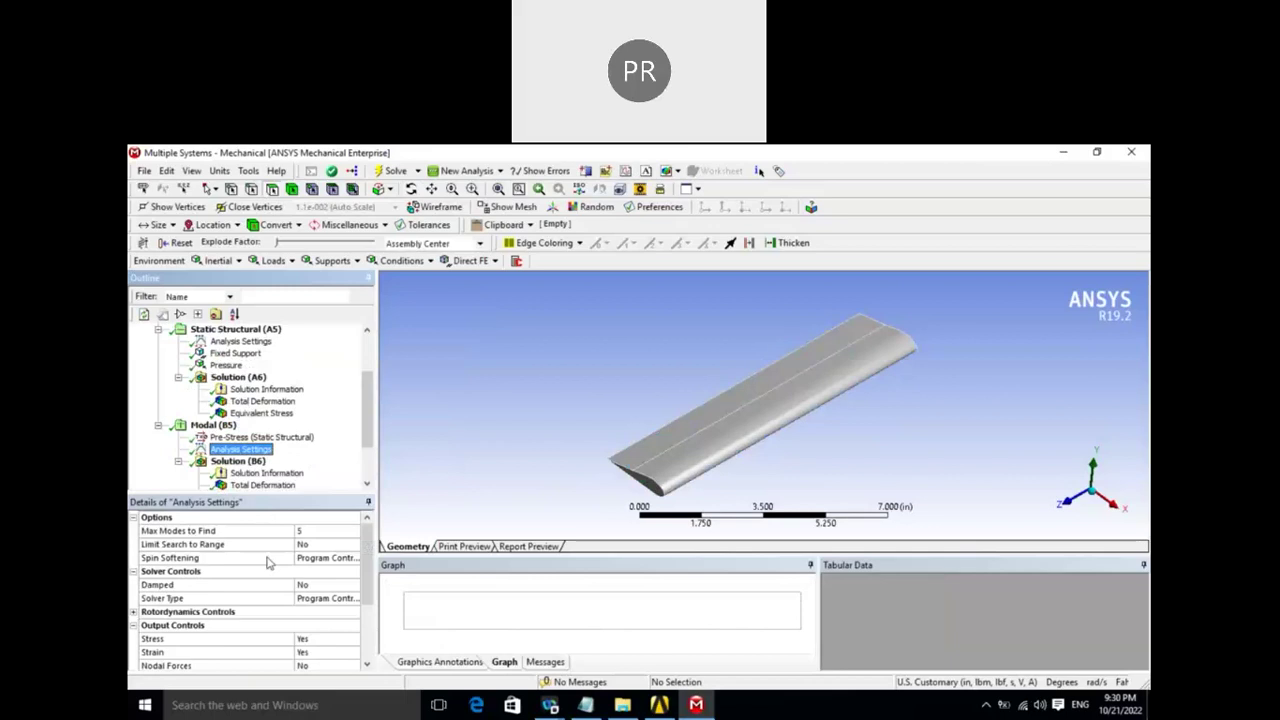
left_click(307, 531)
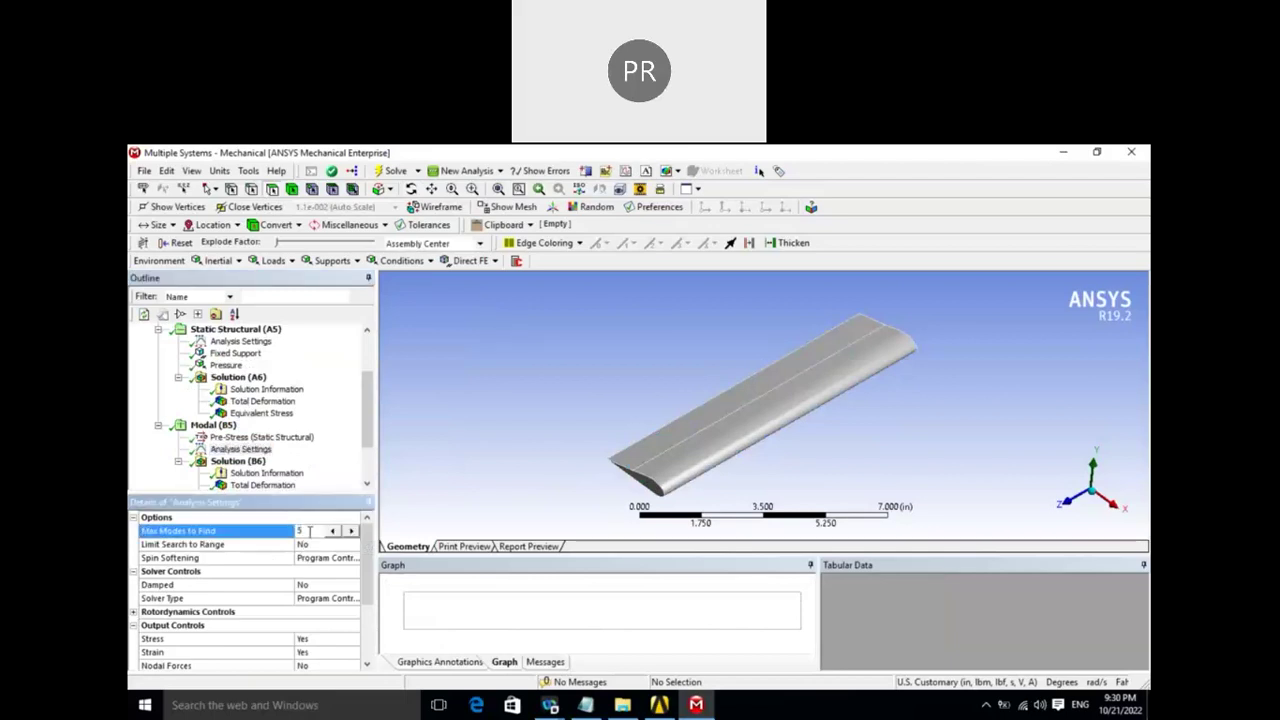
type("0")
key("Return")
right_click(250, 462)
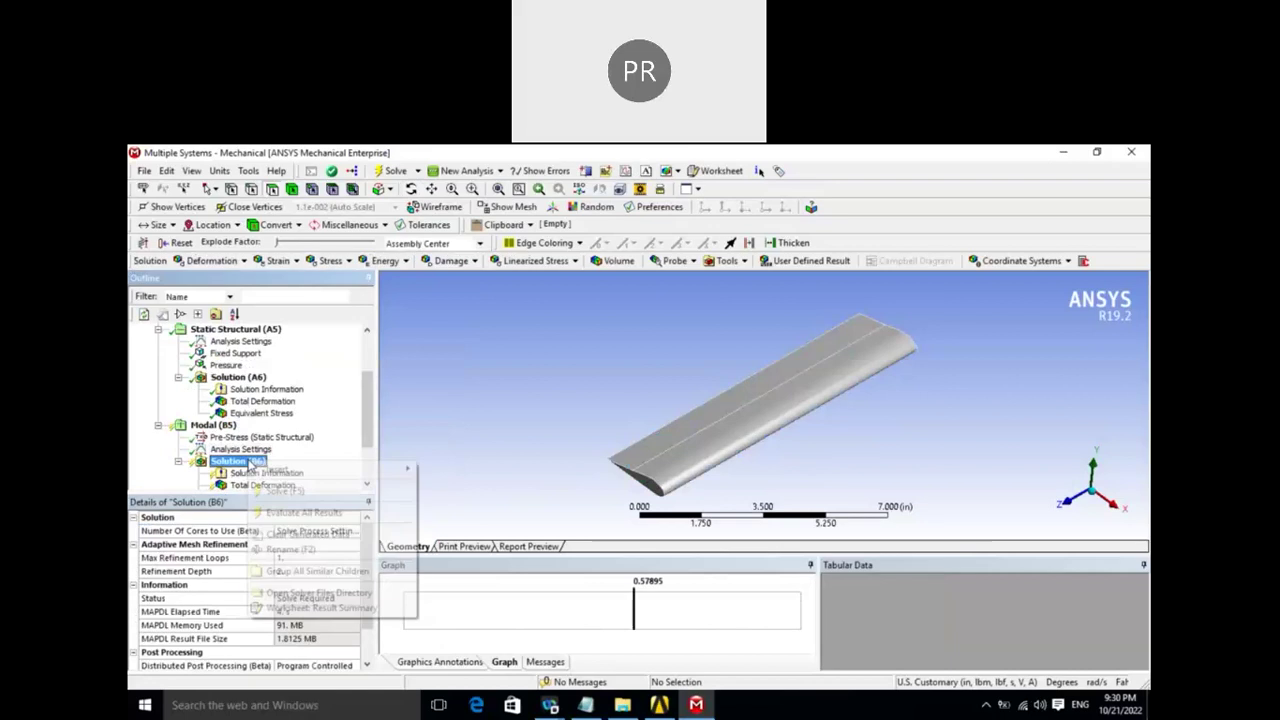
left_click(280, 491)
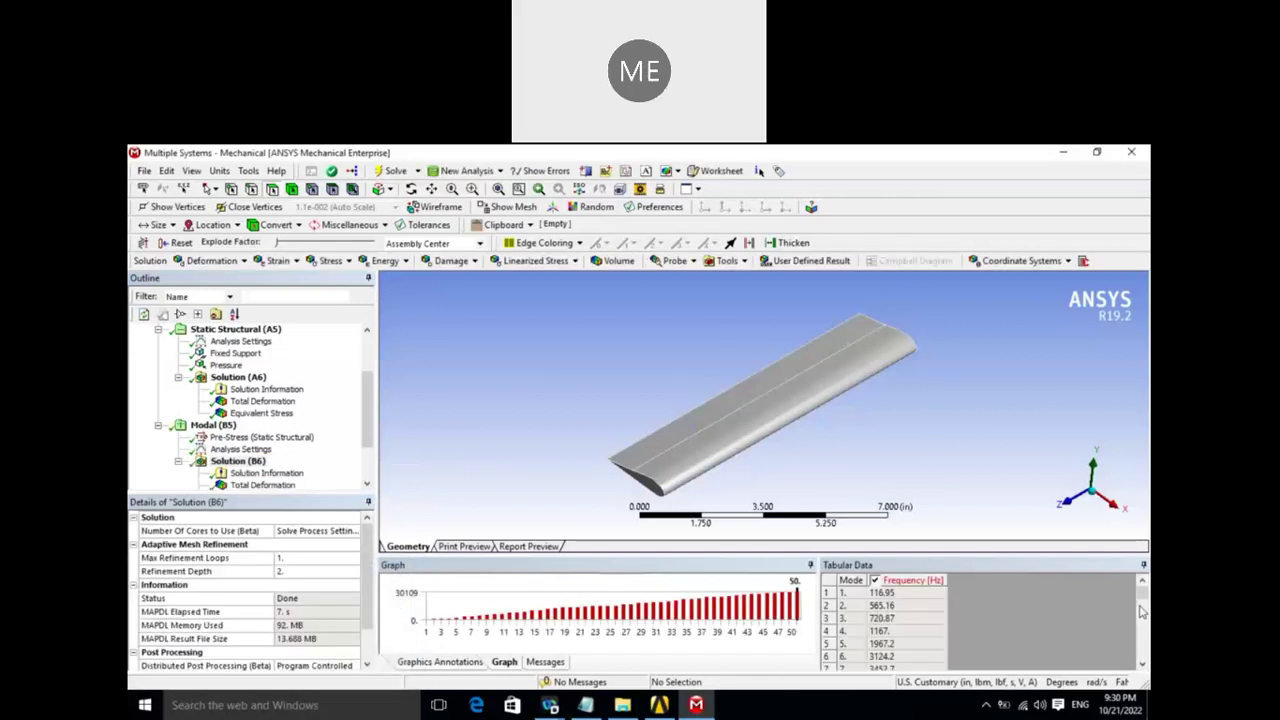
- Create a mode-shape result from the mode 50 frequency, 30109 Hz
left_click_drag(1143, 594, 1143, 658)
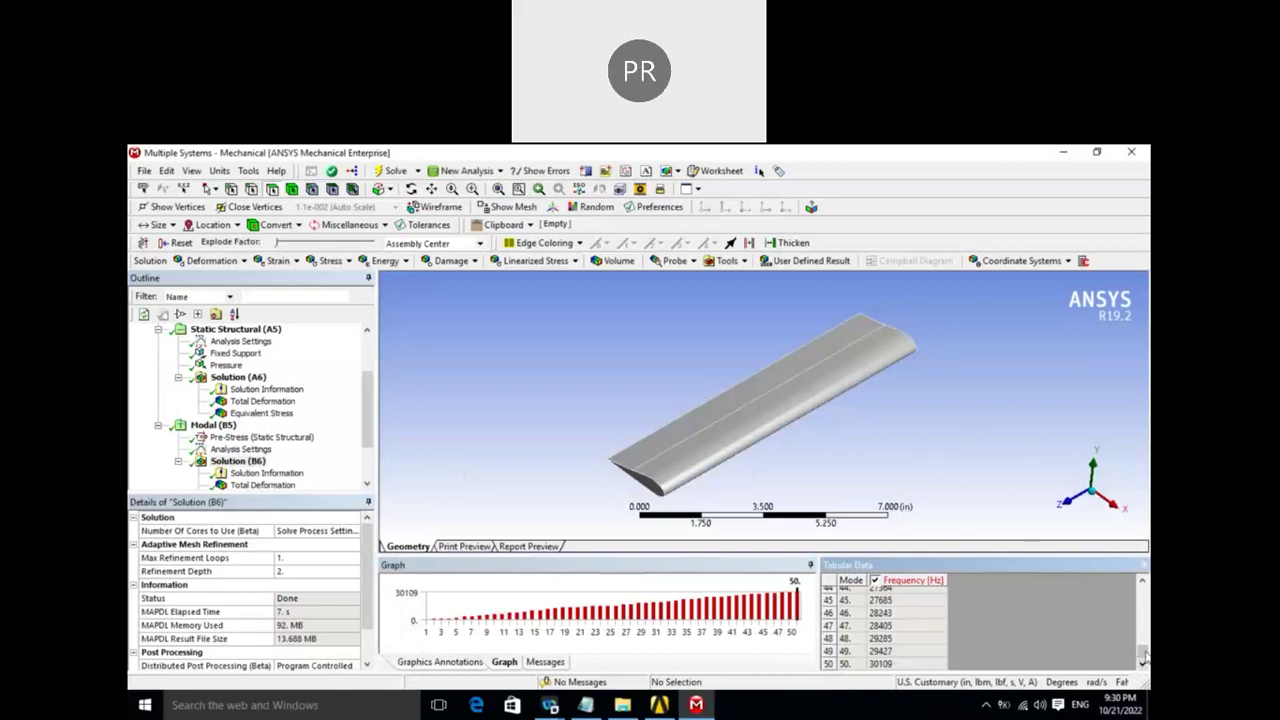
left_click_drag(1141, 653, 1140, 686)
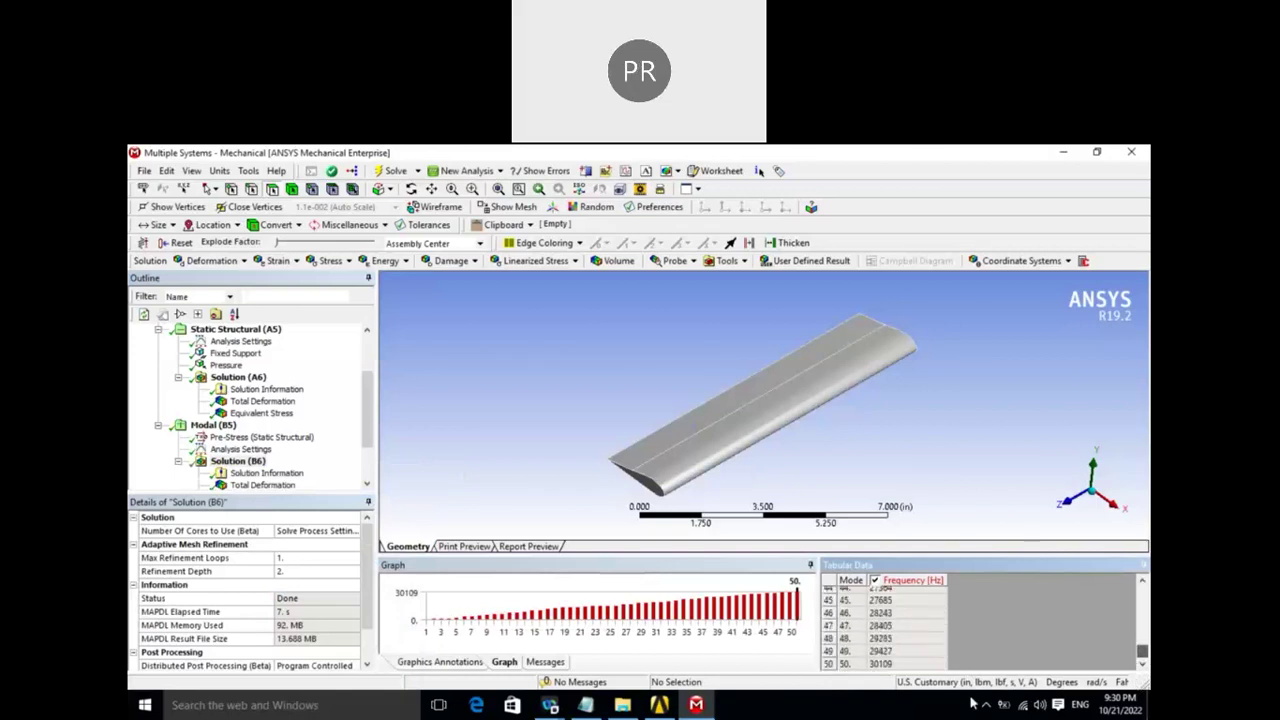
right_click(878, 666)
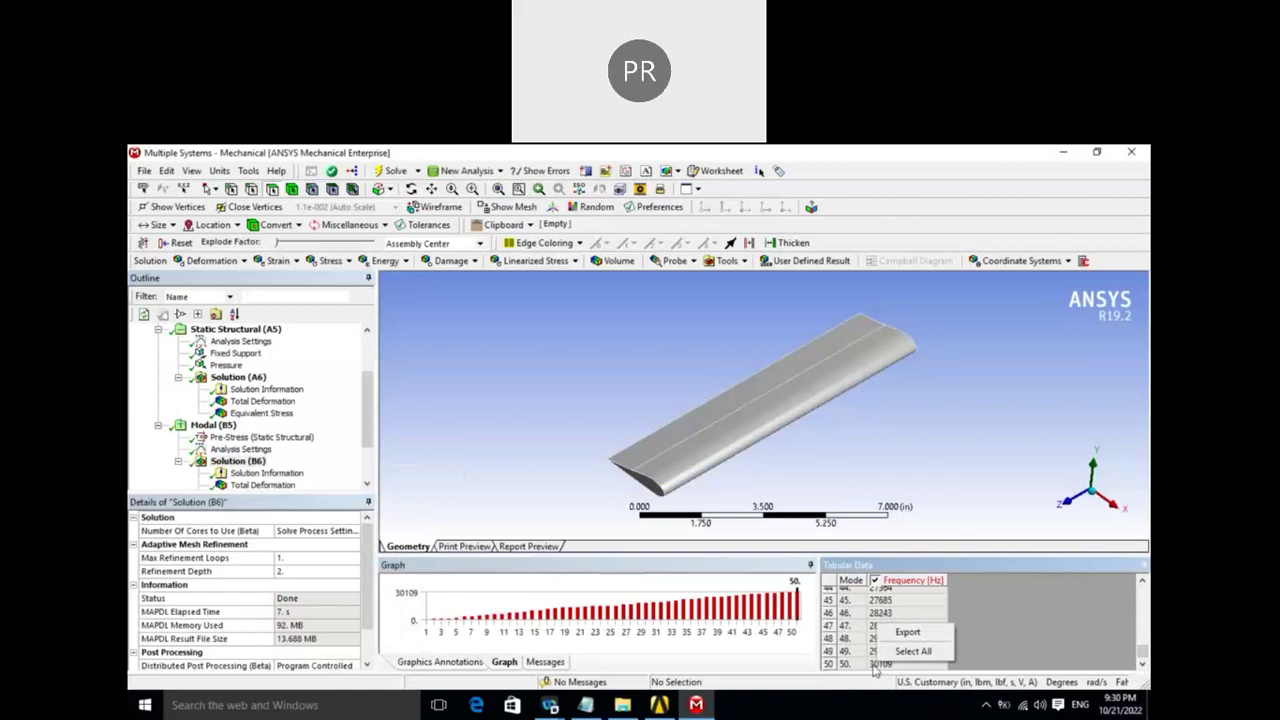
left_click(877, 666)
right_click(876, 667)
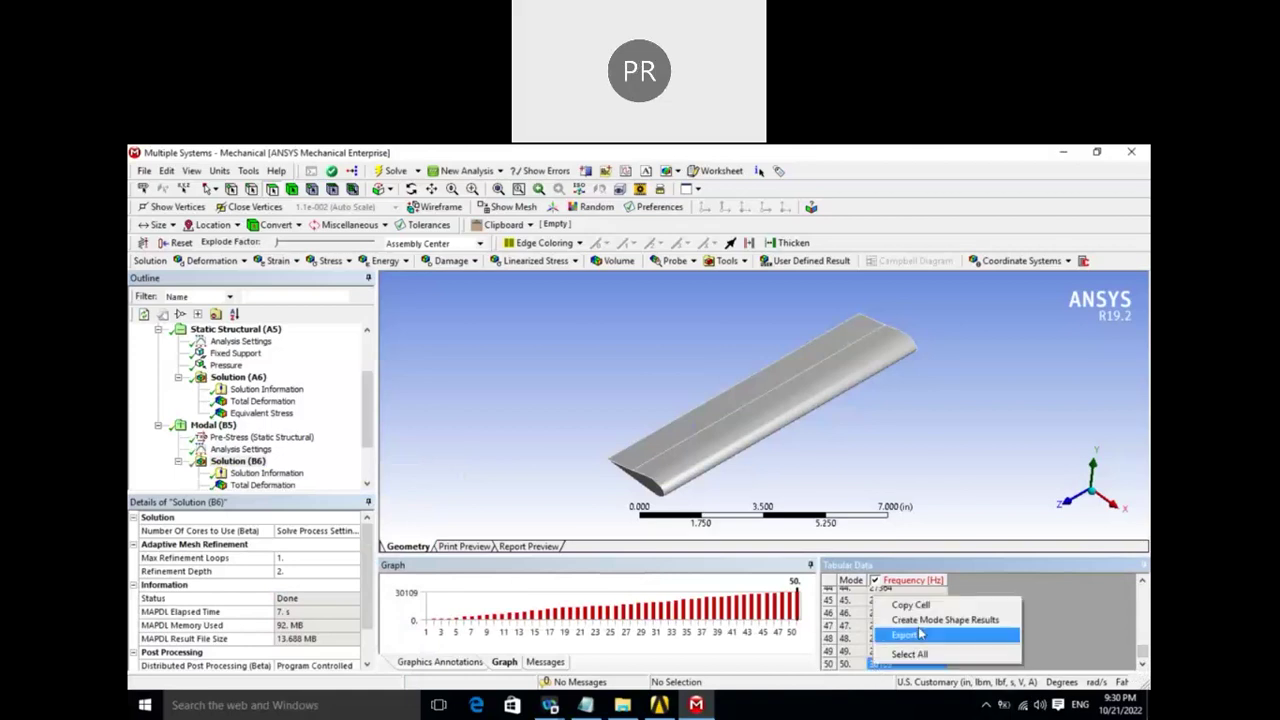
left_click(885, 617)
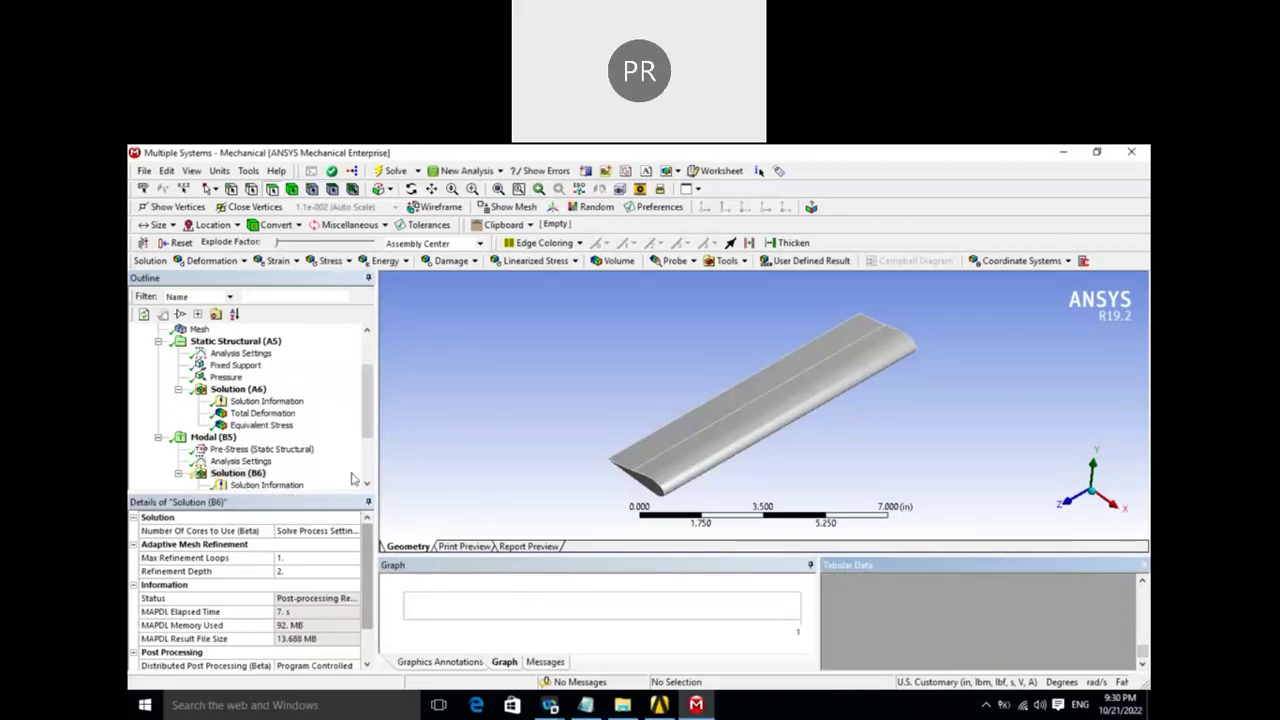
- Evaluate all results, view Total Deformation 6 (mode 50), and minimize Mechanical
right_click(262, 482)
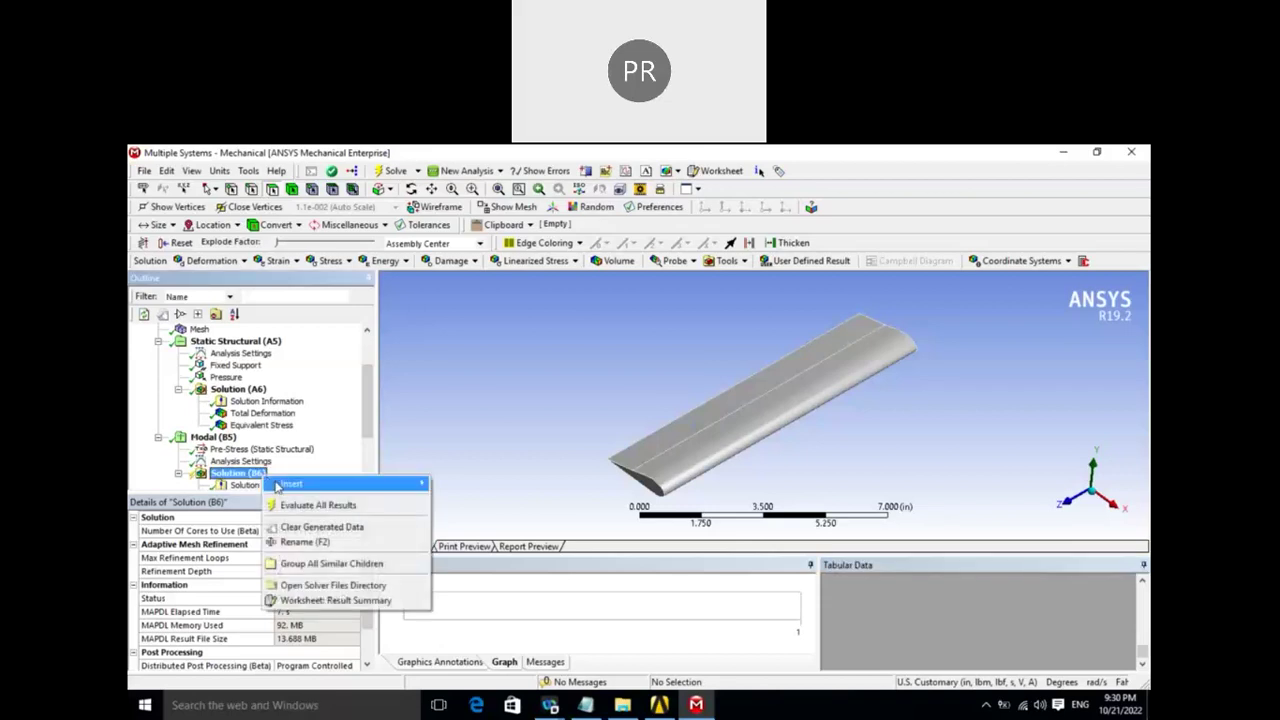
left_click(283, 506)
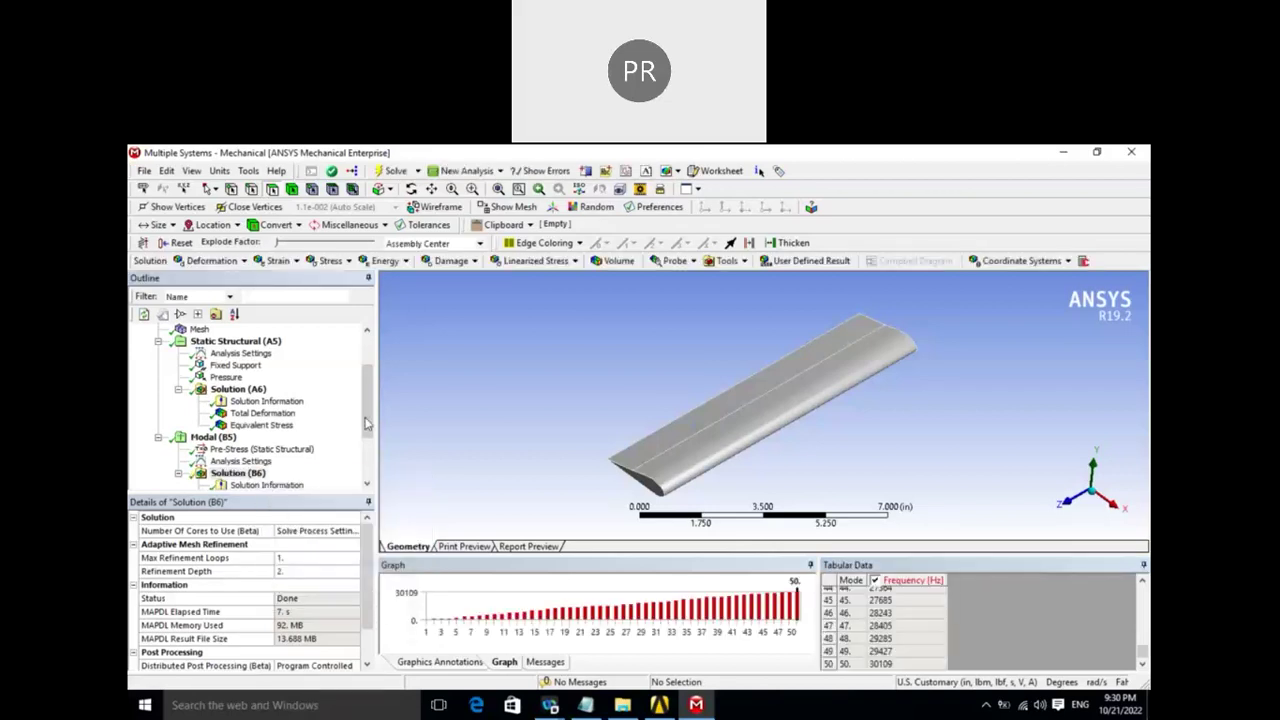
left_click_drag(367, 430, 370, 487)
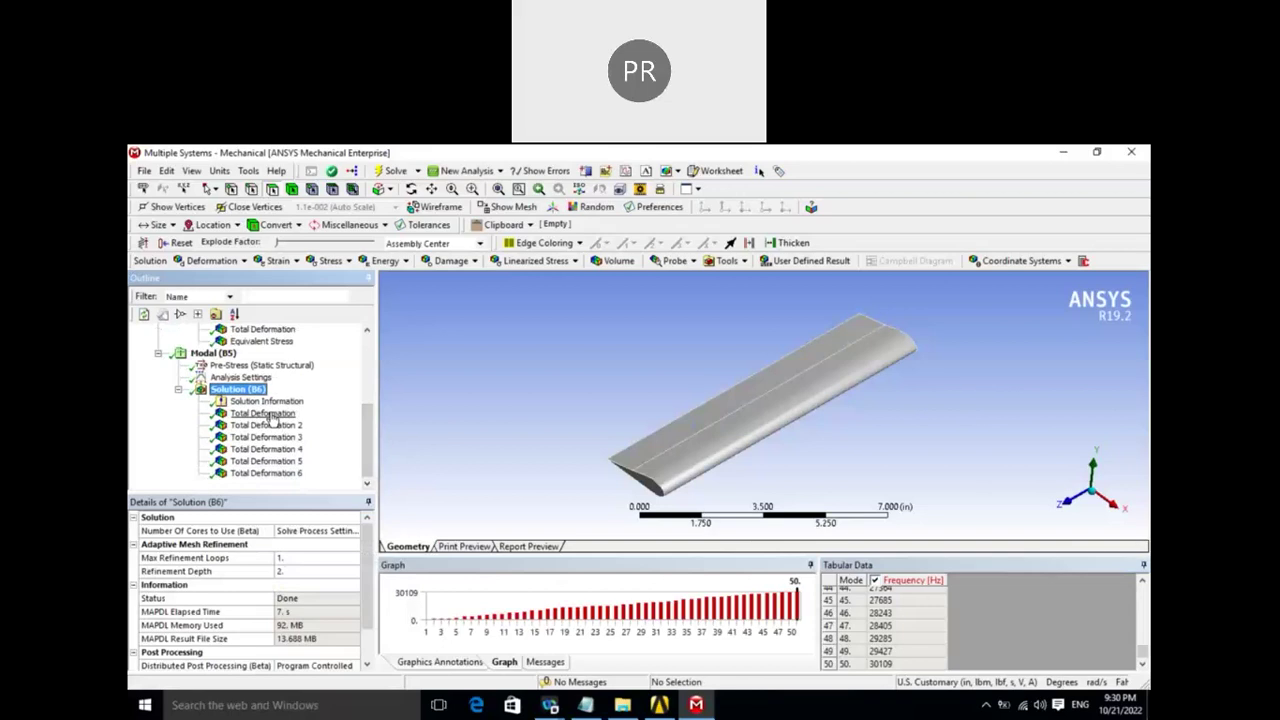
left_click(270, 476)
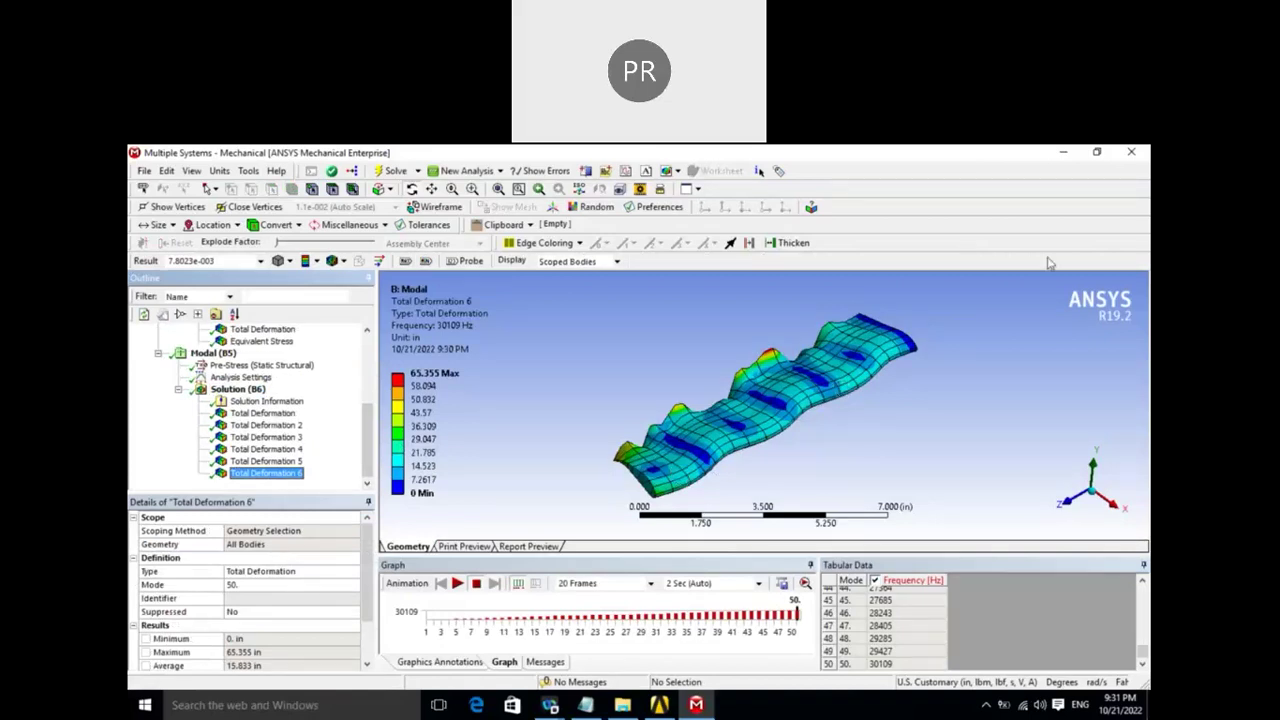
left_click(1064, 155)
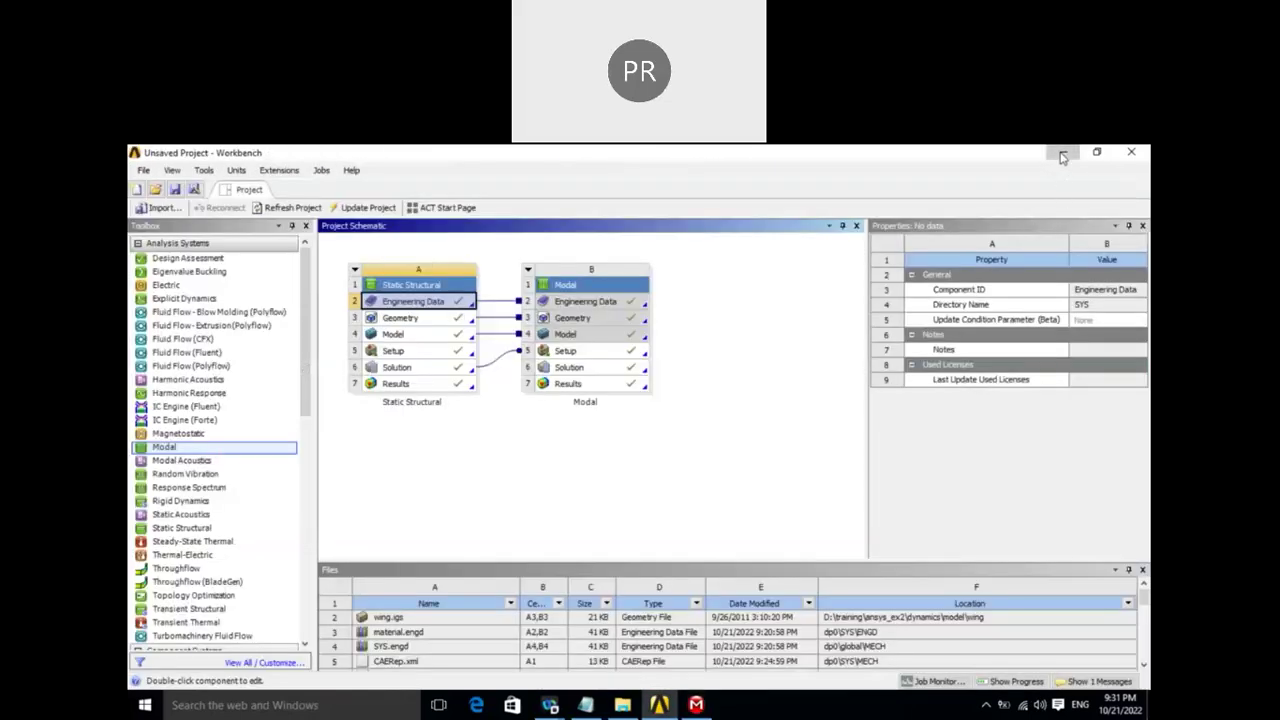
- Minimize the Workbench project window
left_click(1063, 155)
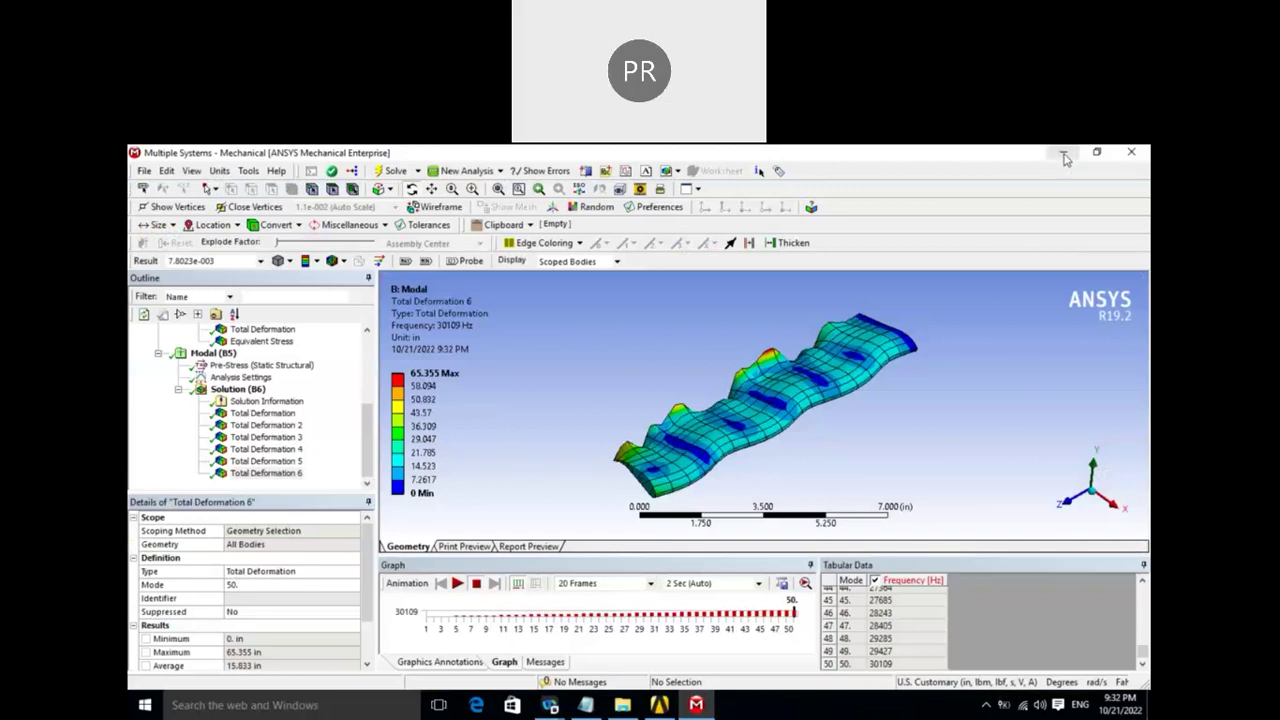
- Minimize ANSYS Mechanical so only the Windows desktop shows
left_click(1064, 155)
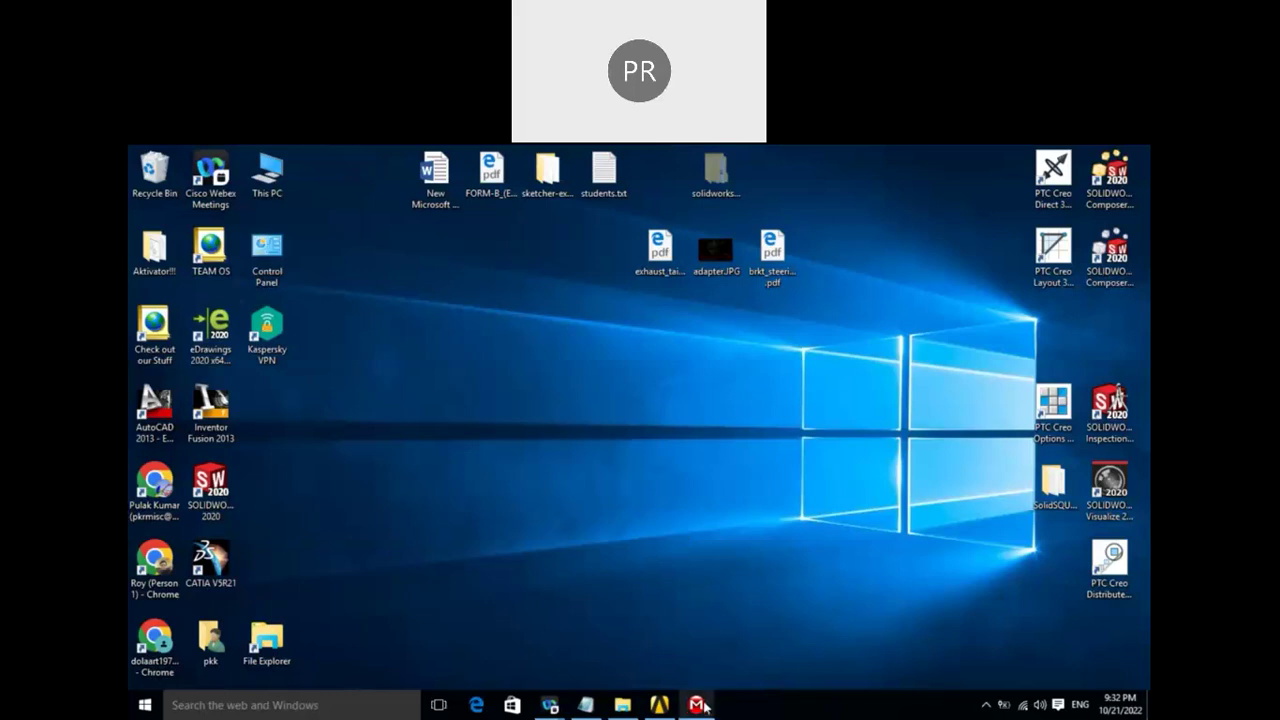
left_click(838, 624)
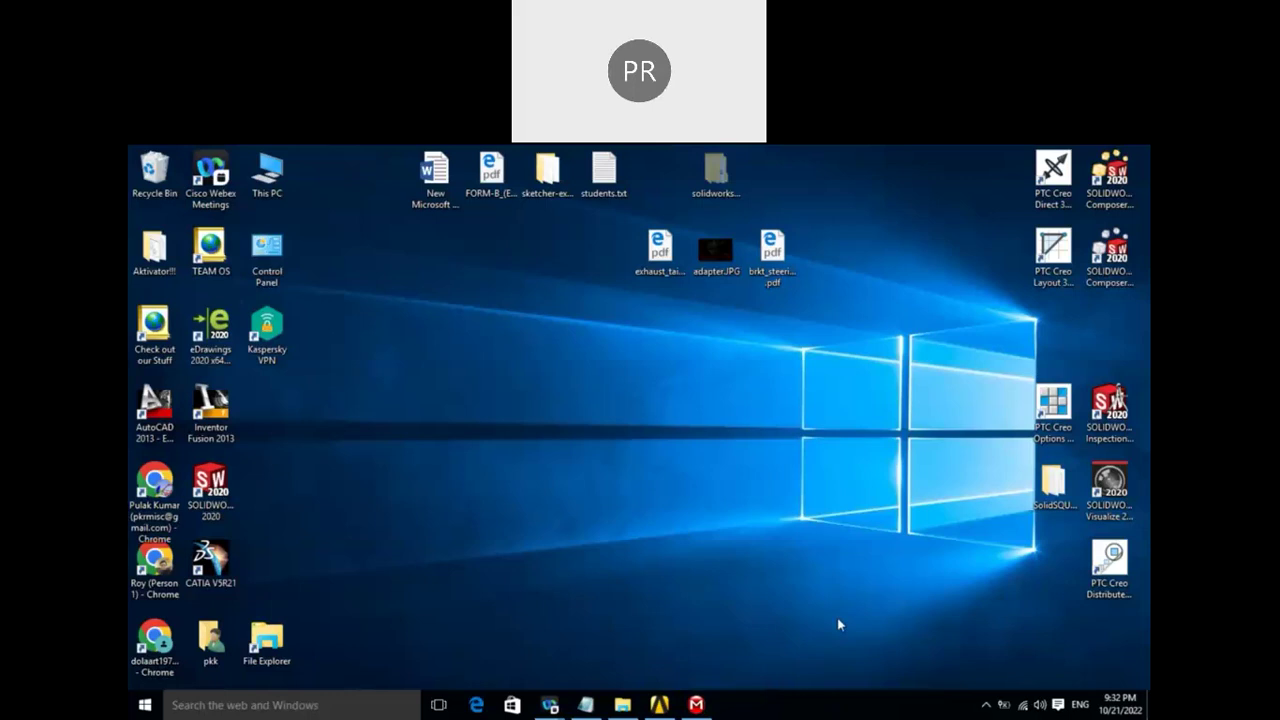
- Restore ANSYS Mechanical from the taskbar to show the mode 50 result at 30109 Hz
left_click(697, 705)
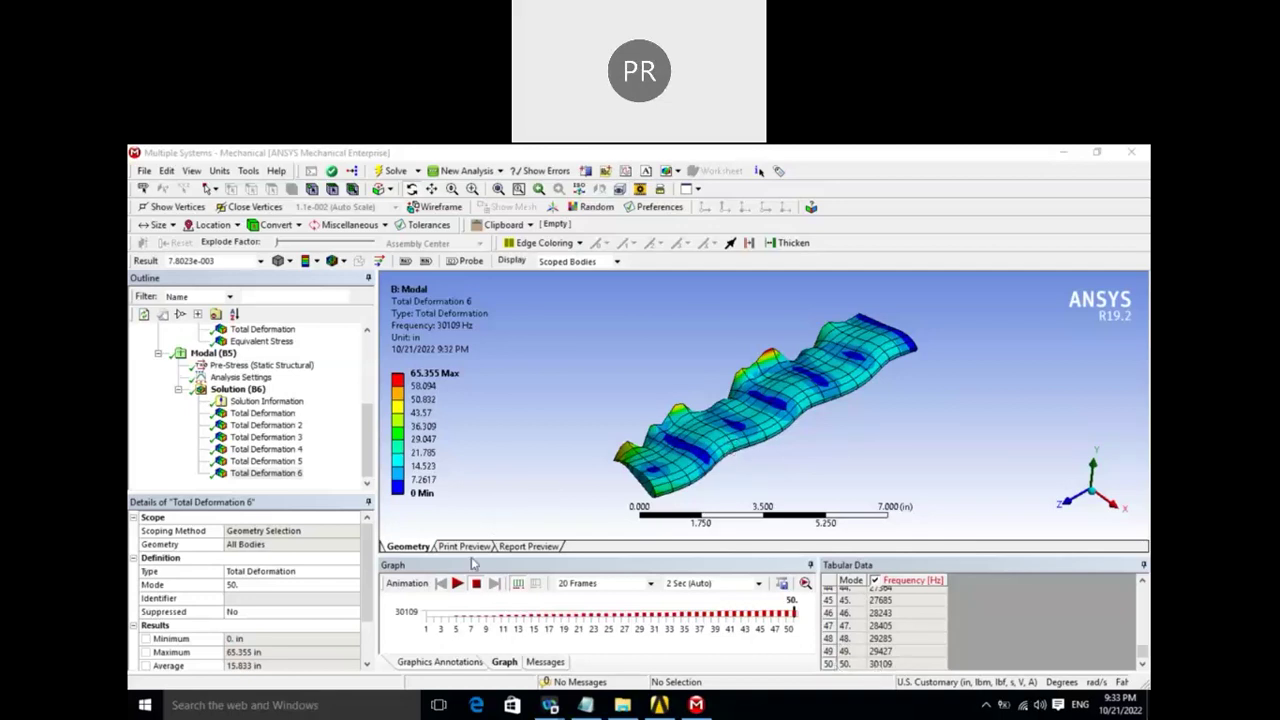
- Animate the mode 50 shape, review frequencies up to 3124.2 Hz, then show mode 1
left_click(458, 586)
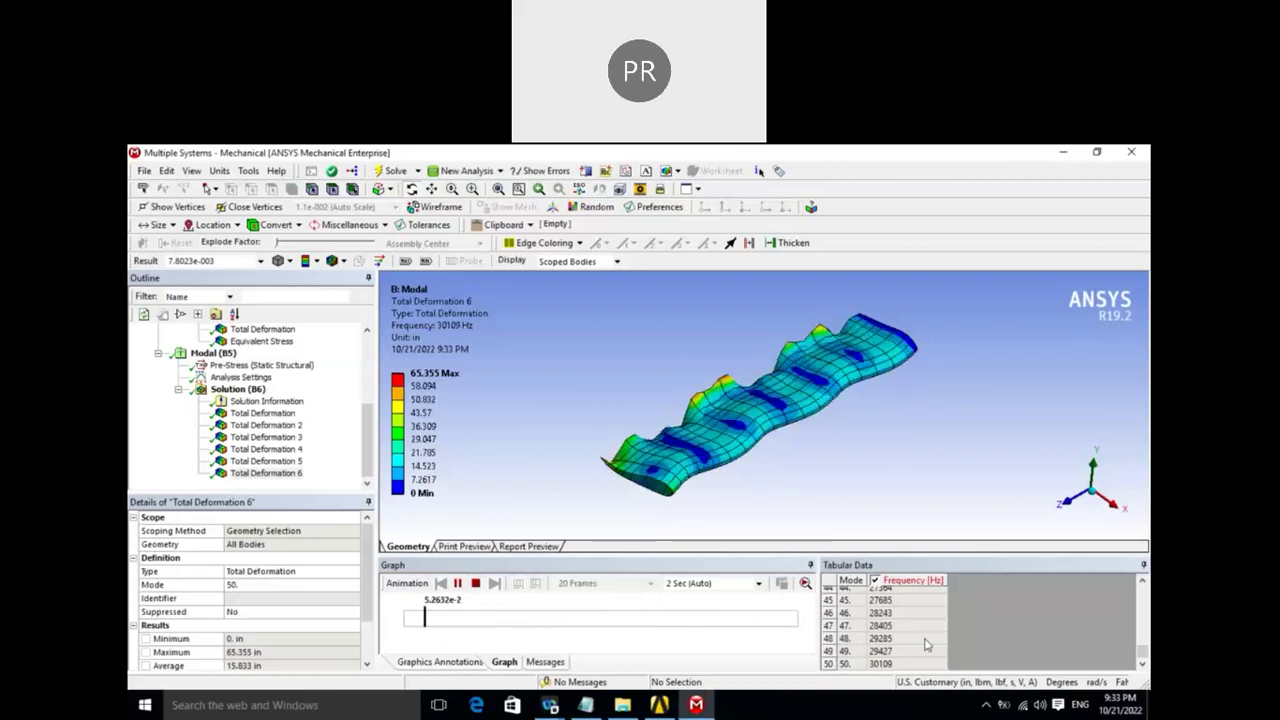
scroll(1143, 655, "up", 1)
scroll(1145, 662, "up", 1)
scroll(1000, 630, "up", 10)
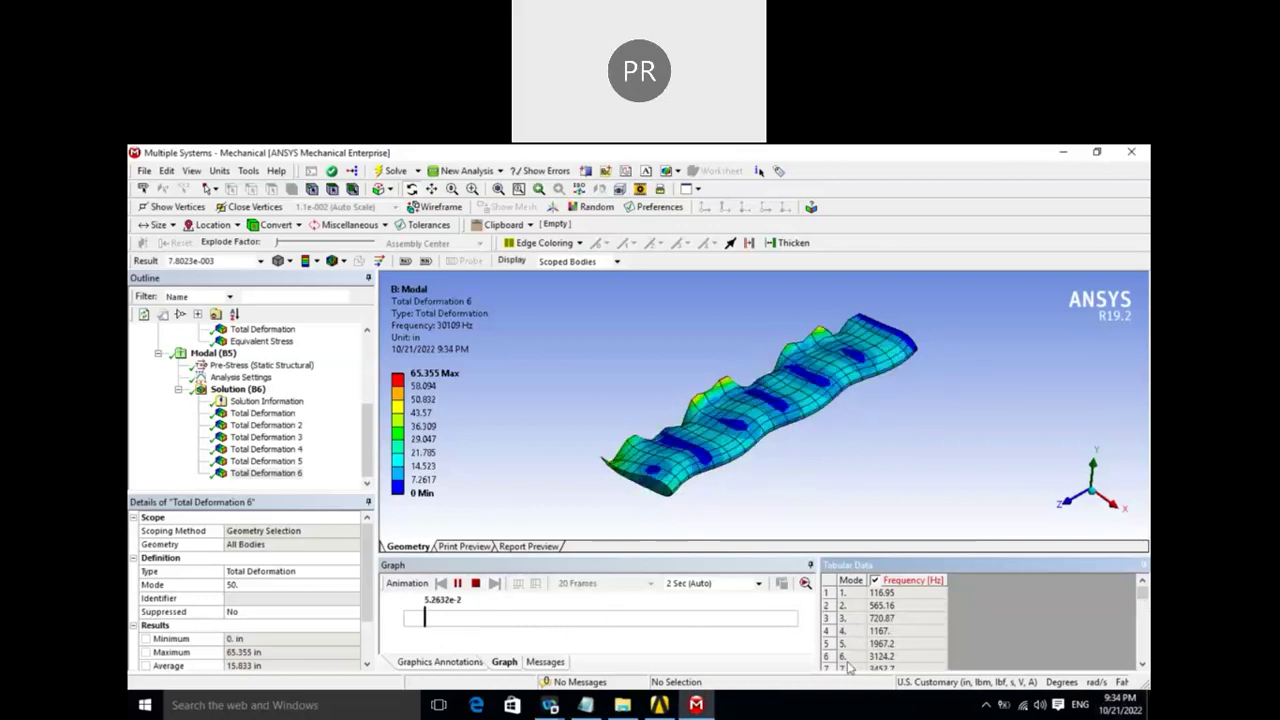
left_click(903, 657)
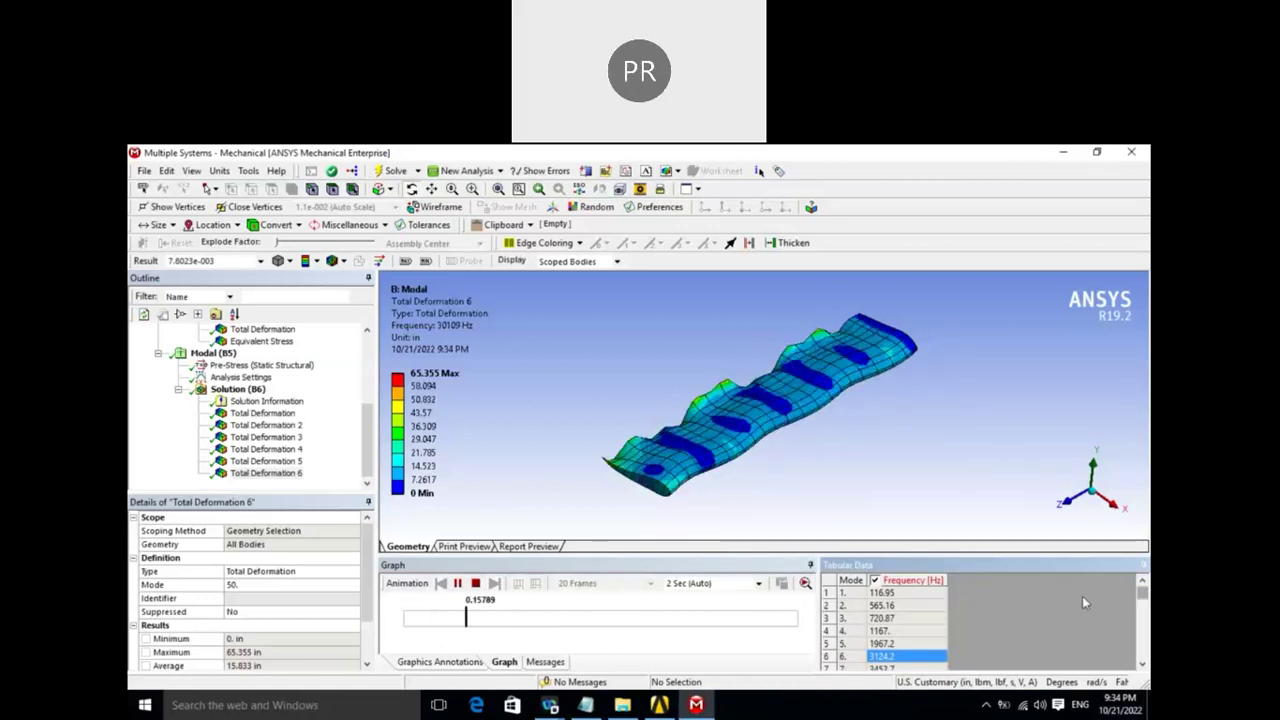
left_click(265, 414)
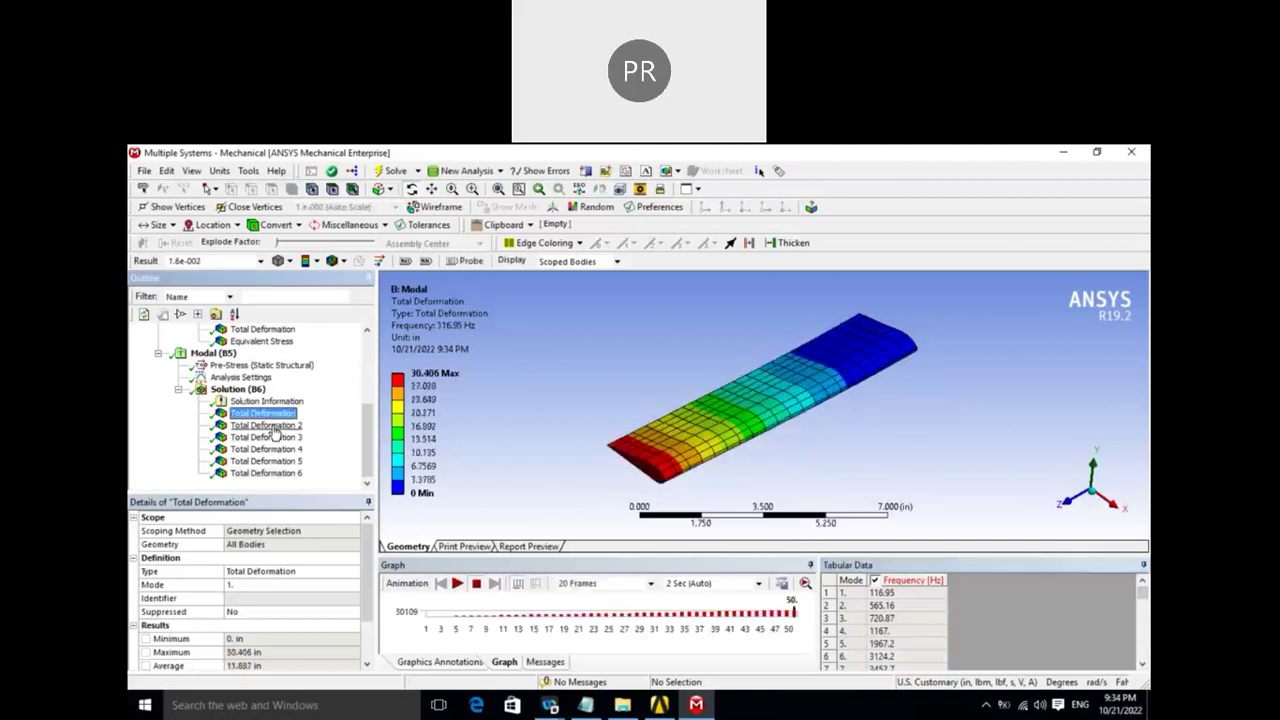
- Step through mode shapes 3 to 6, including 720.87 Hz and 1967.2 Hz
left_click(273, 438)
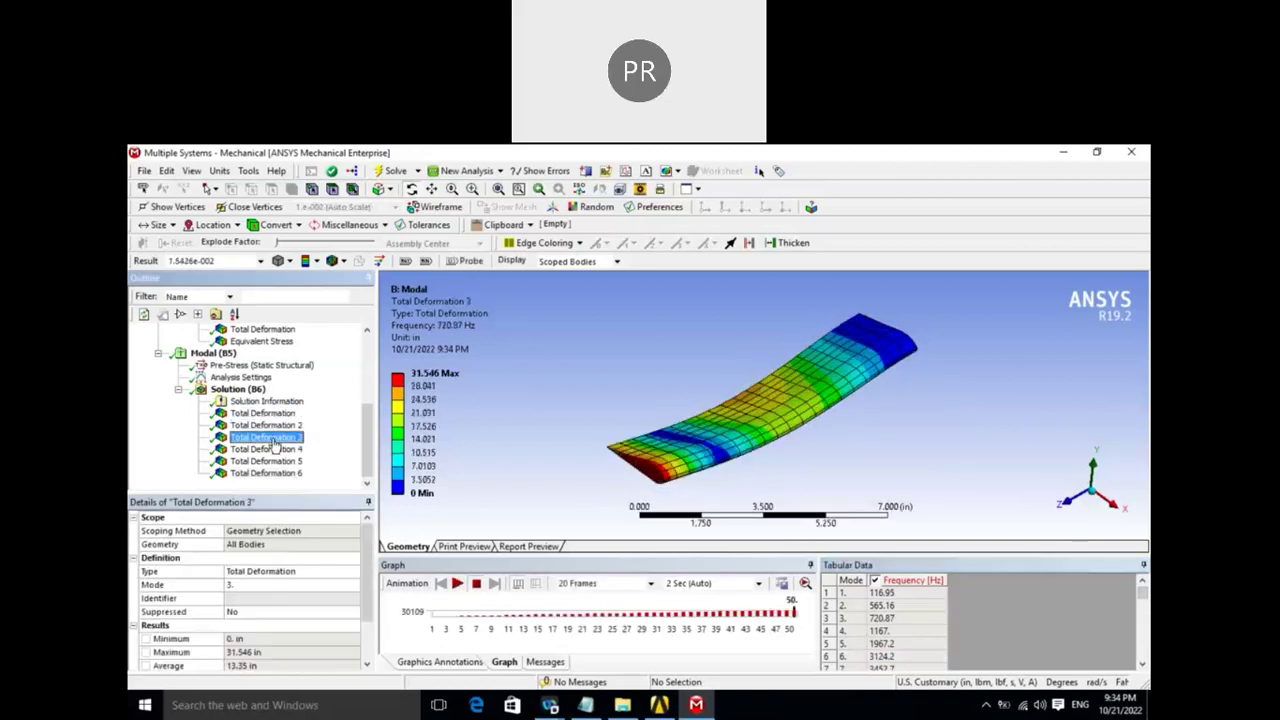
left_click(272, 450)
left_click(273, 462)
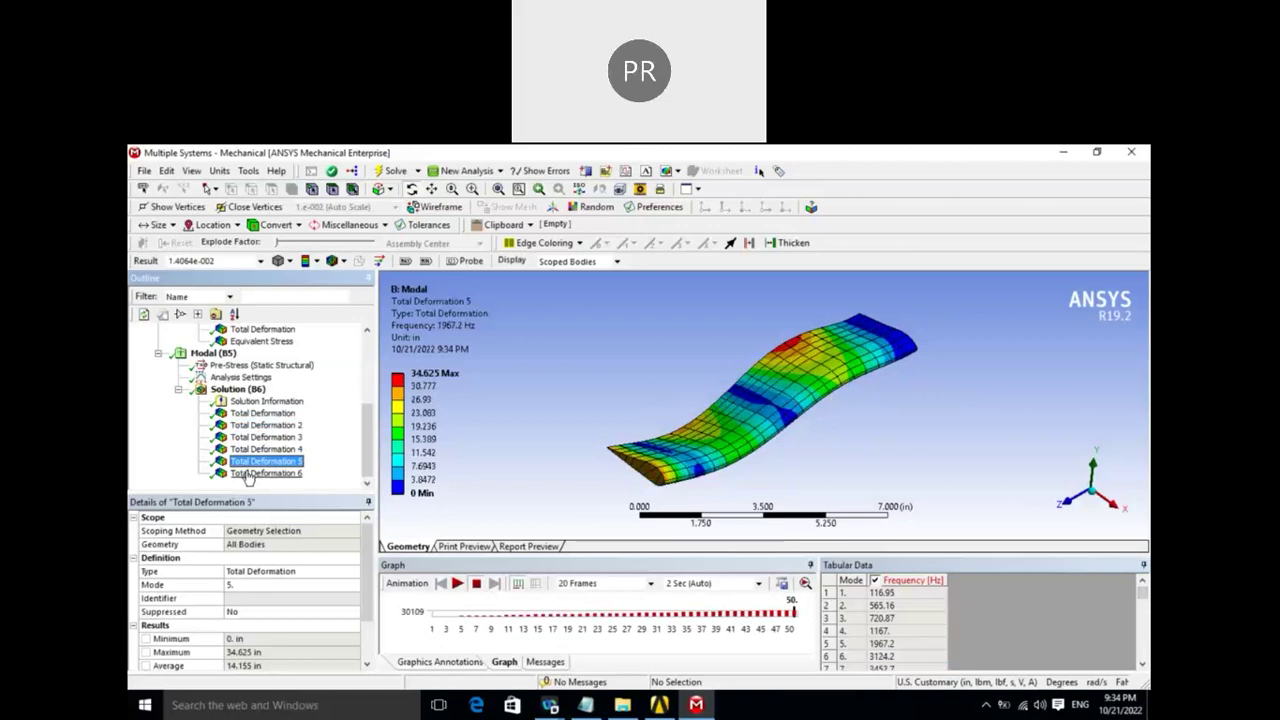
left_click(248, 474)
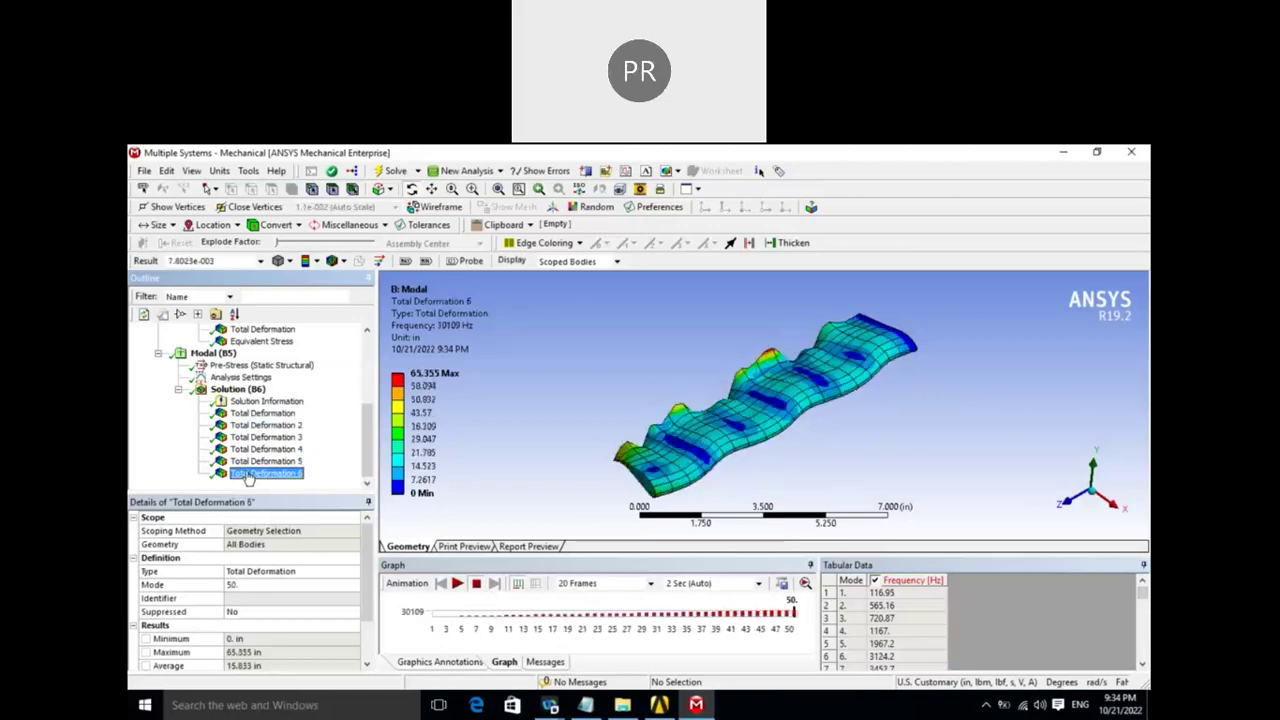
left_click(525, 430)
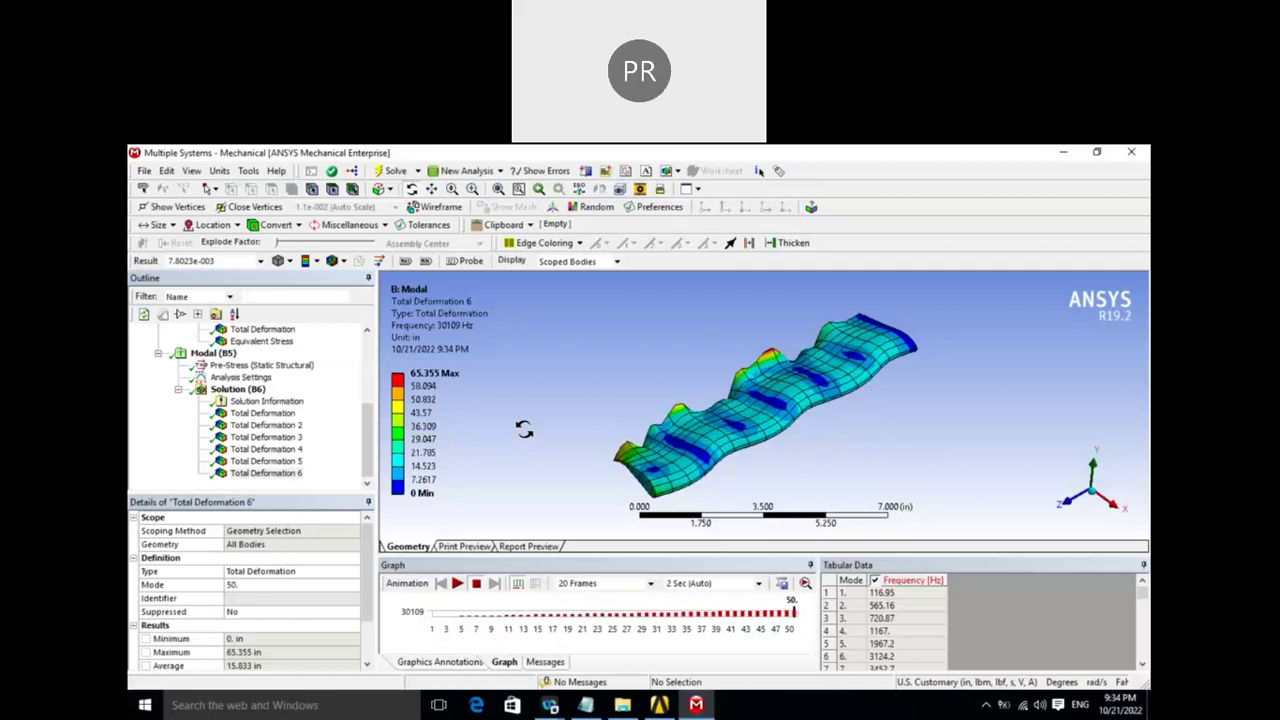
- Show mode 1 at 116.95 Hz, rotate the wing, and return to the Workbench project
left_click(262, 413)
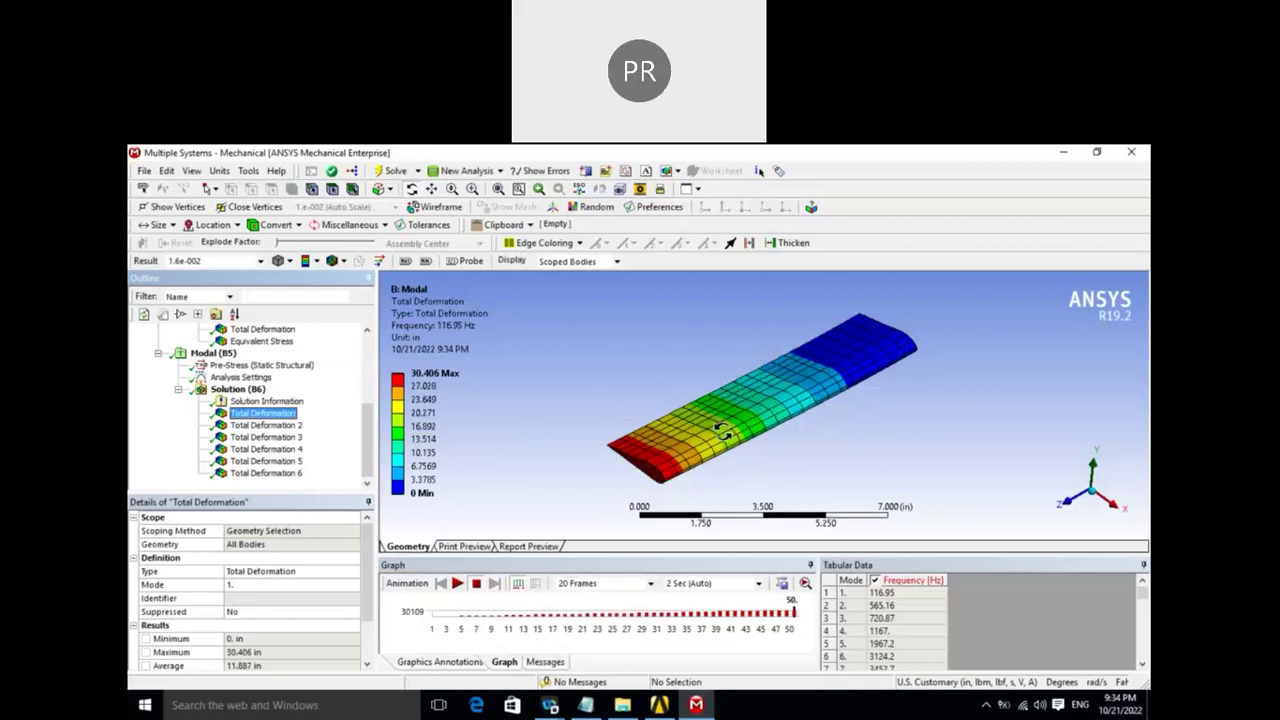
left_click_drag(712, 436, 470, 438)
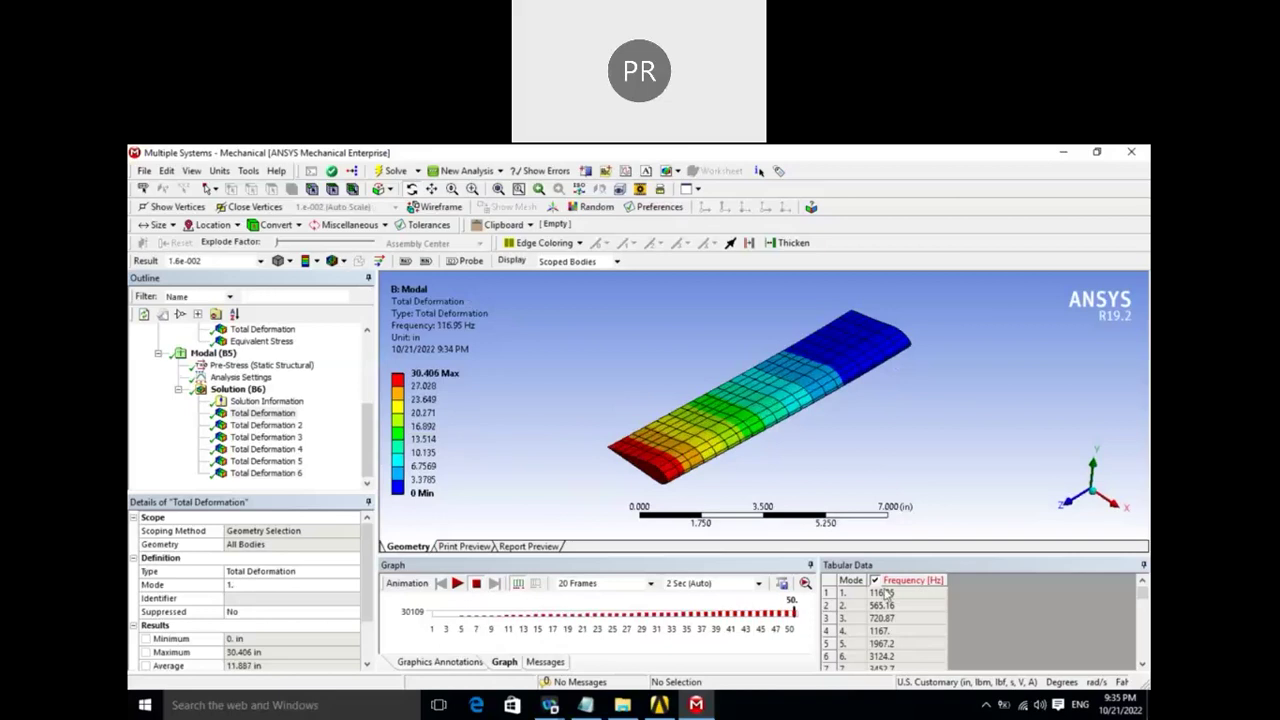
left_click_drag(363, 456, 366, 350)
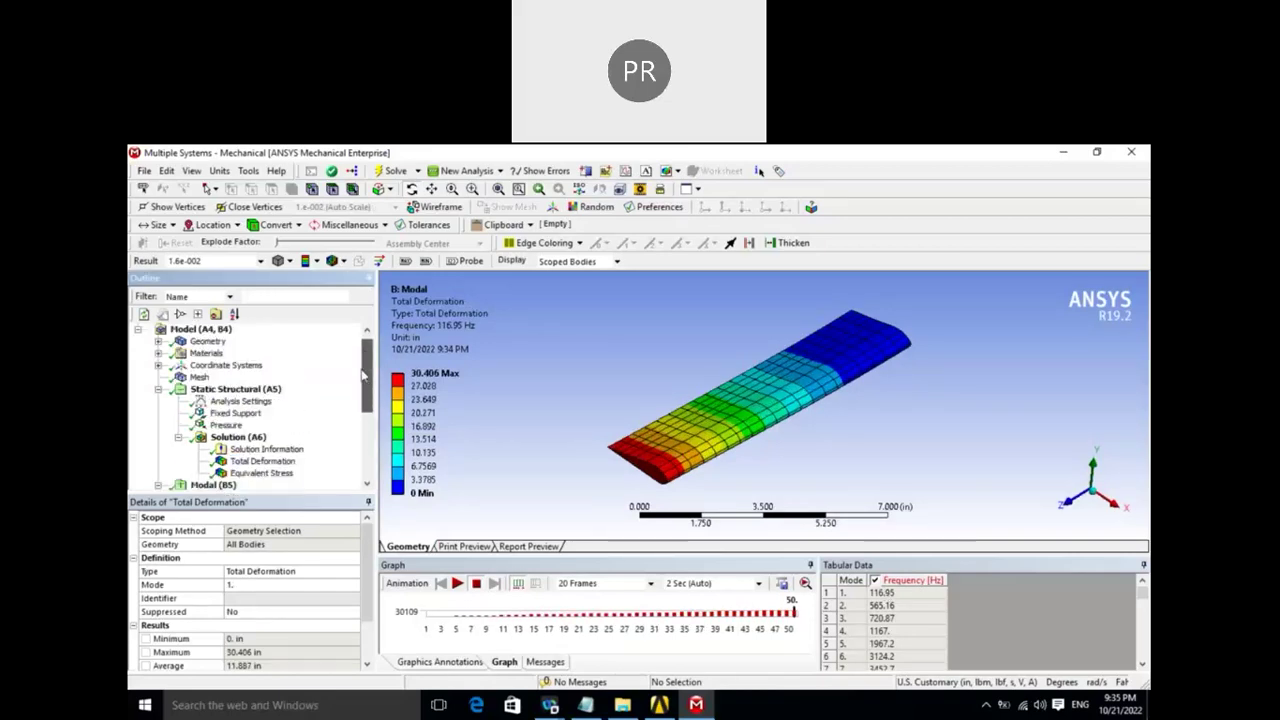
left_click(659, 705)
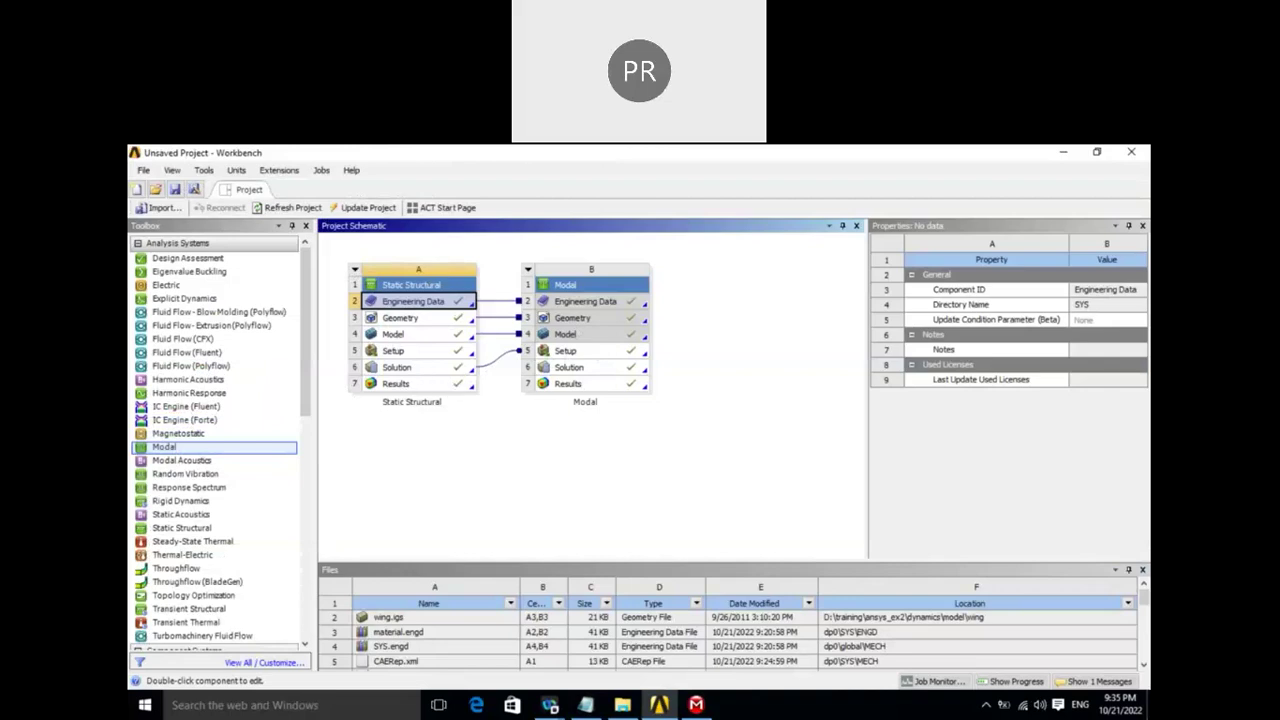
left_click(700, 706)
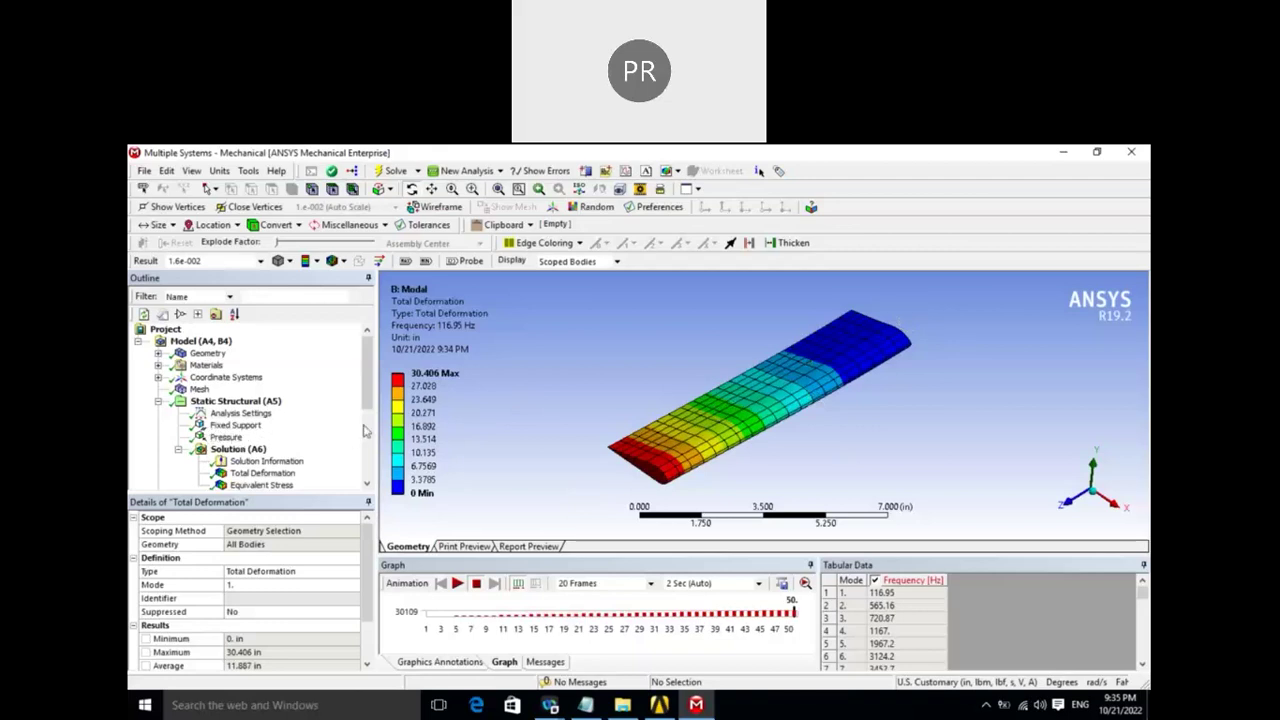
- Review the static Total Deformation and Equivalent Stress results under Solution (A6)
scroll(368, 400, "down", 2)
left_click(262, 401)
left_click(262, 414)
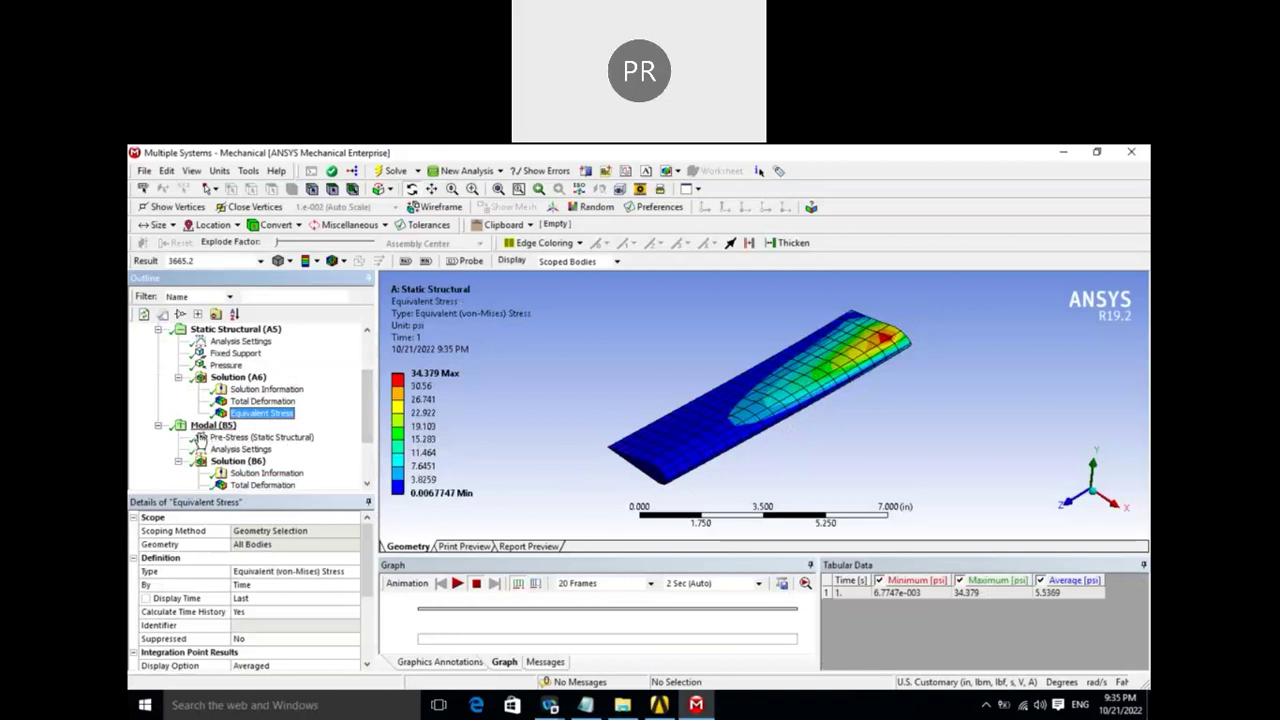
- Display the Modal Analysis Settings, showing Max Modes to Find at 50
left_click(240, 449)
left_click_drag(368, 530, 372, 538)
scroll(372, 538, "up", 1)
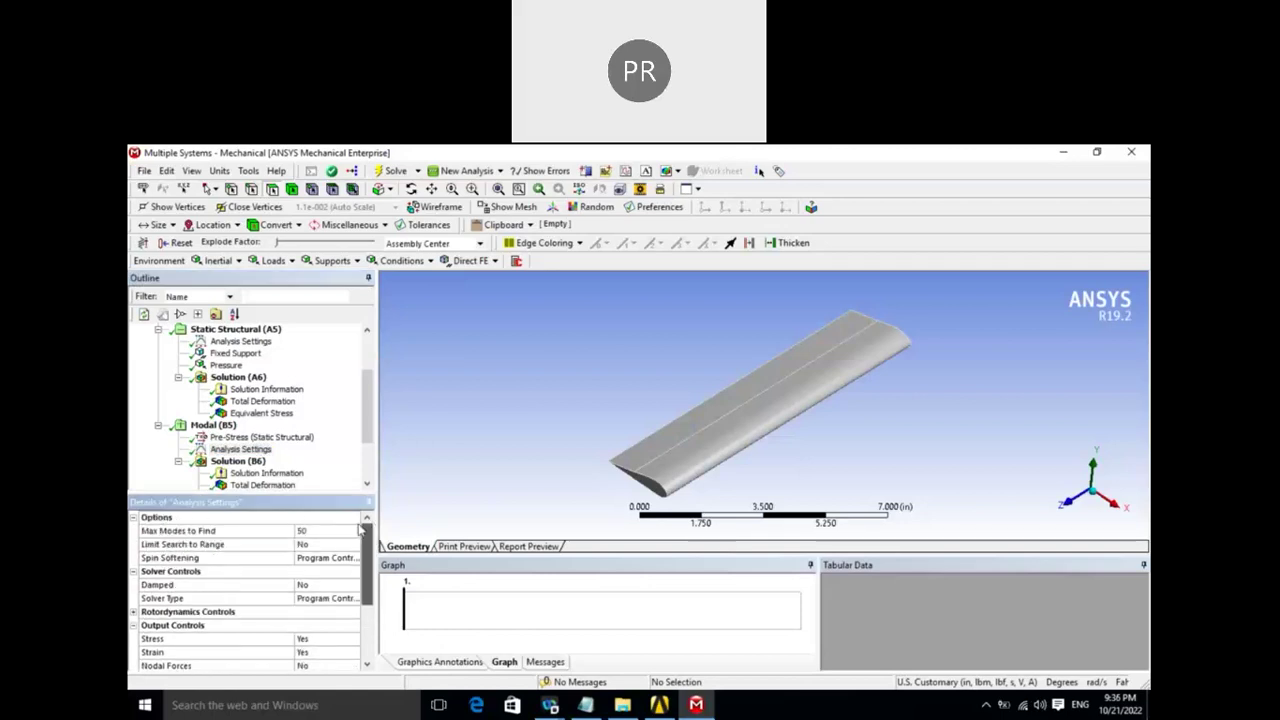
- Set Max Modes to Find to 6
left_click(308, 531)
type("10")
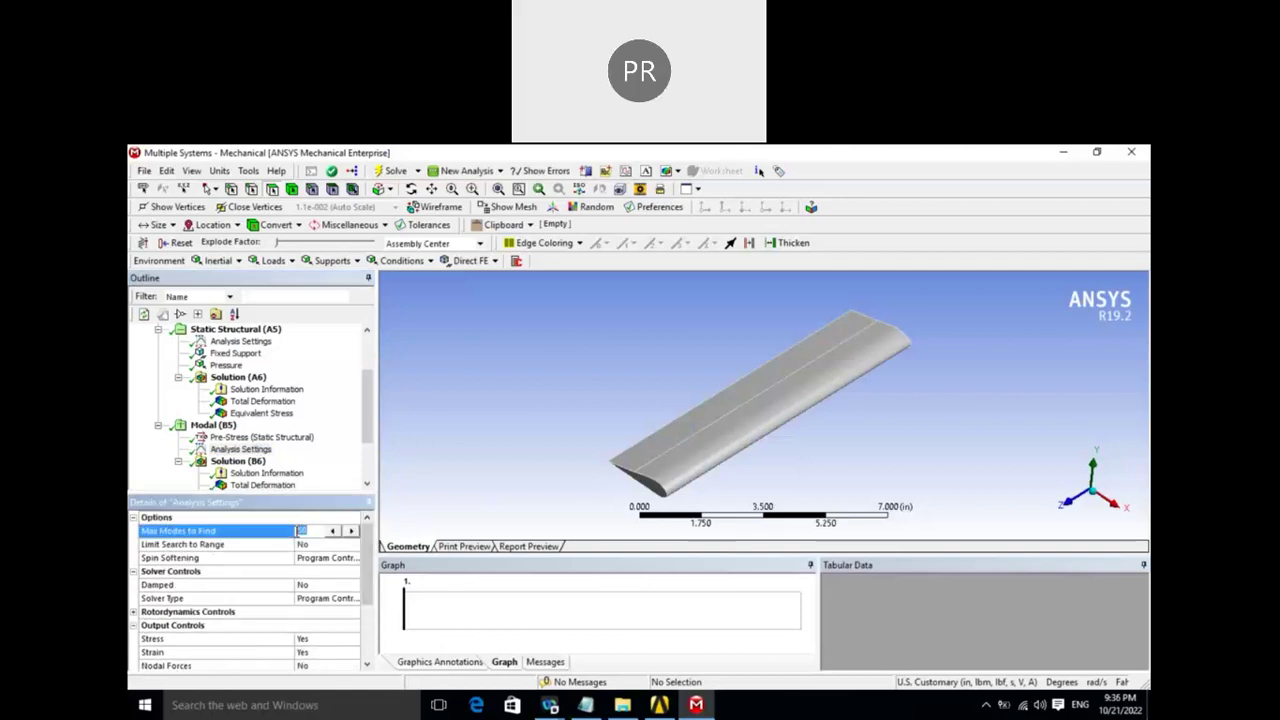
type("8")
type("6")
key("Return")
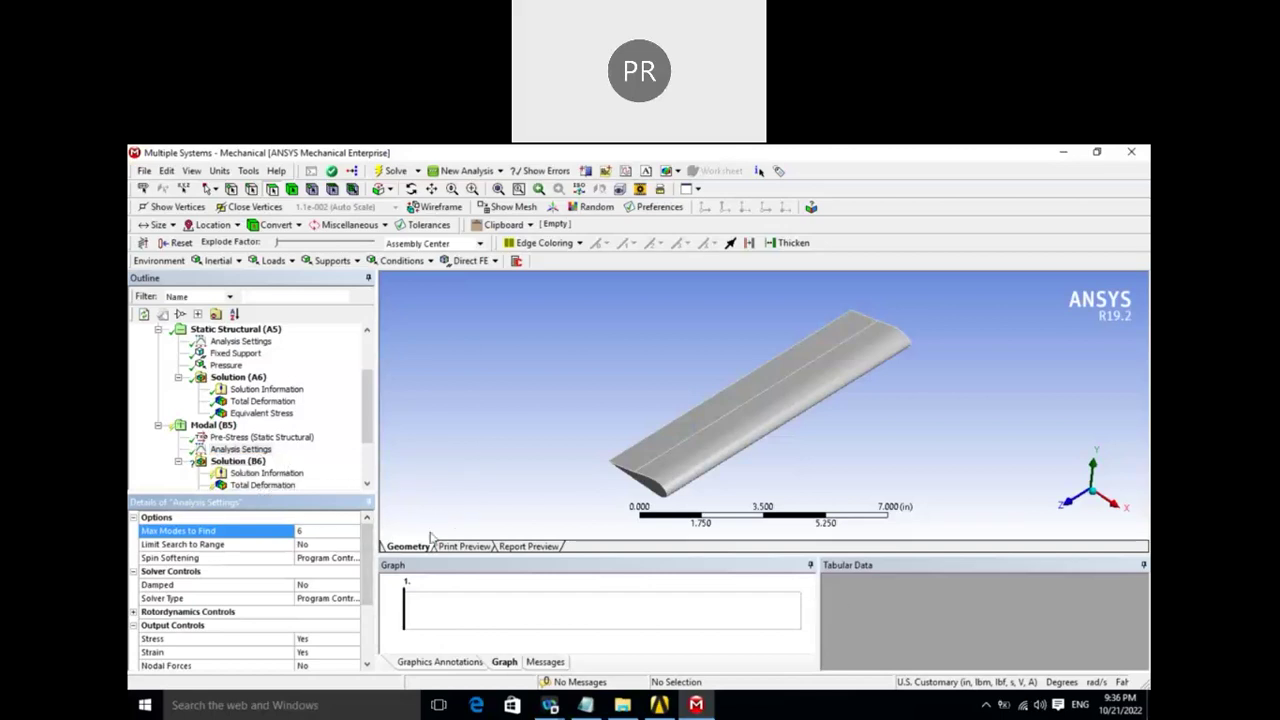
- Clear the generated data of the Modal Solution (B6), confirming with Yes
right_click(252, 463)
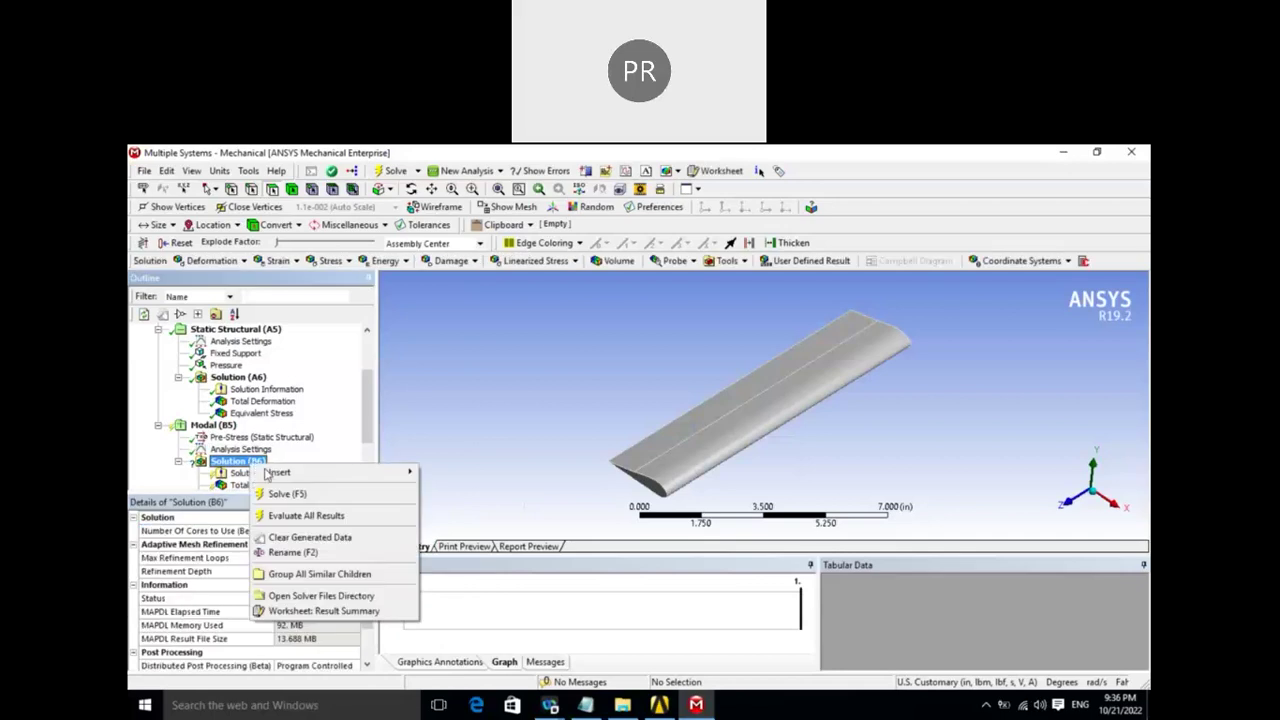
key("Escape")
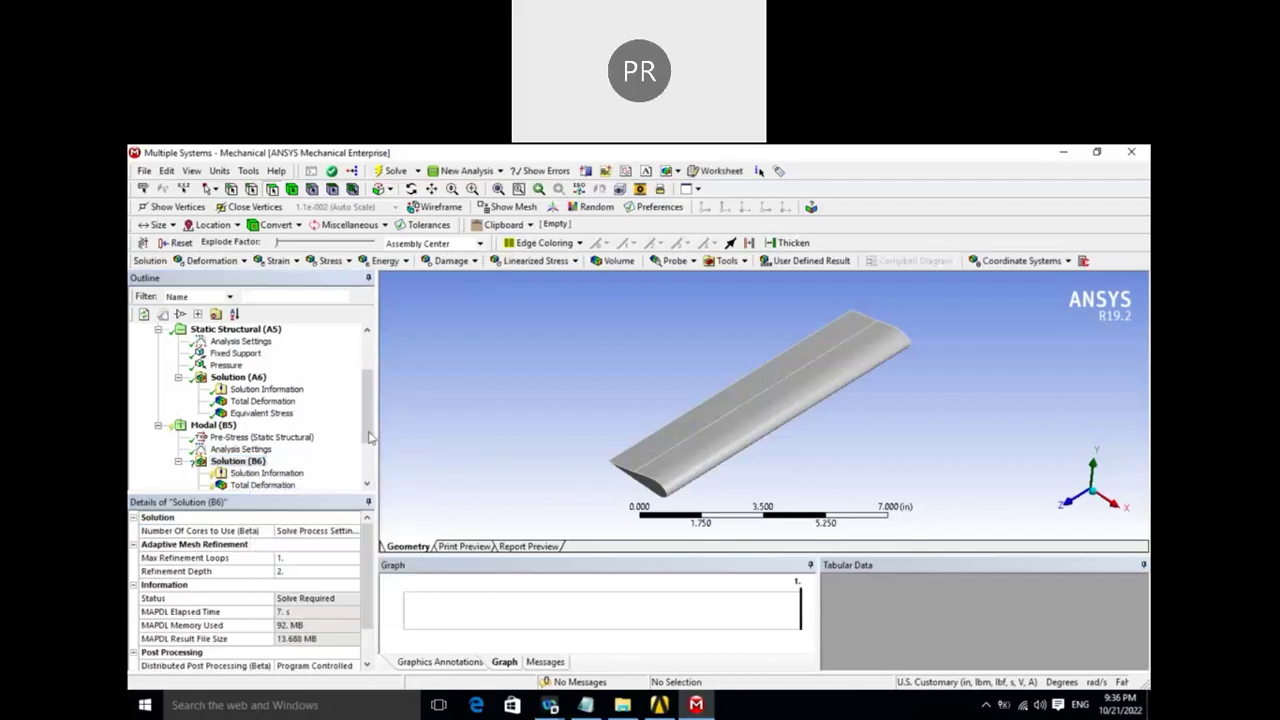
scroll(300, 440, "down", 1)
right_click(262, 422)
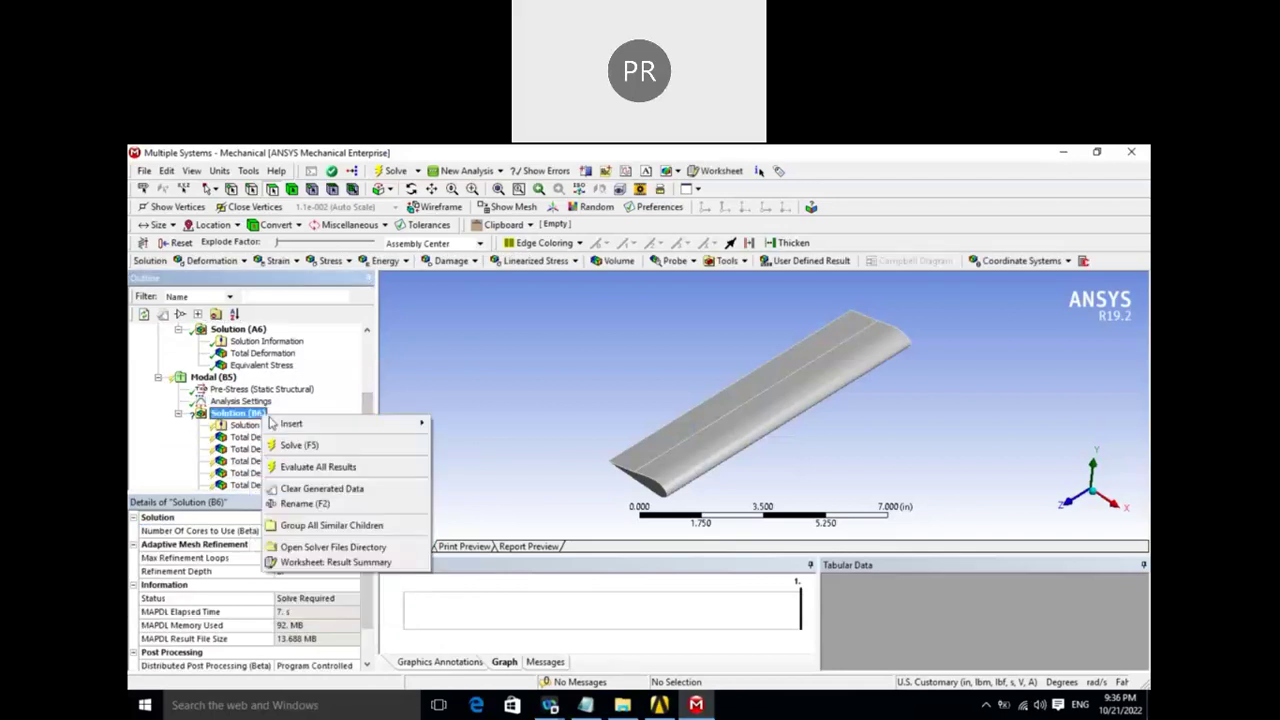
left_click(305, 490)
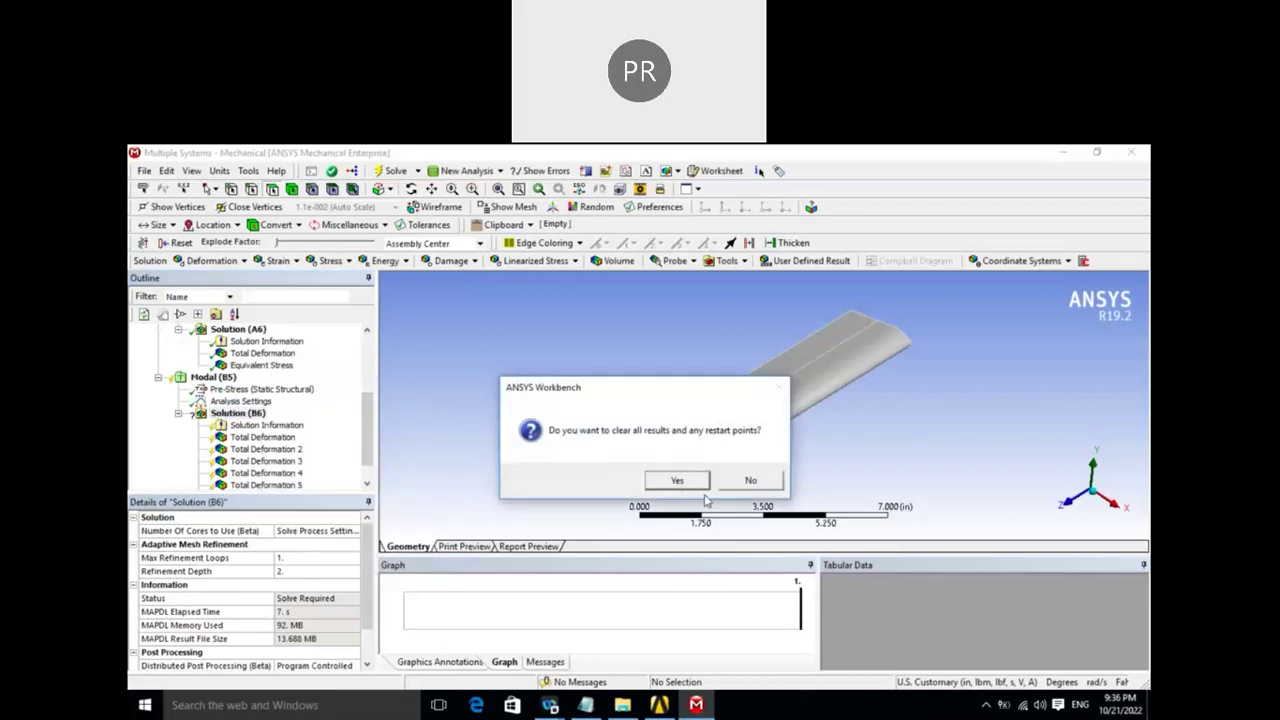
left_click(692, 485)
- Select all six modal Total Deformation results and delete them
left_click(285, 440)
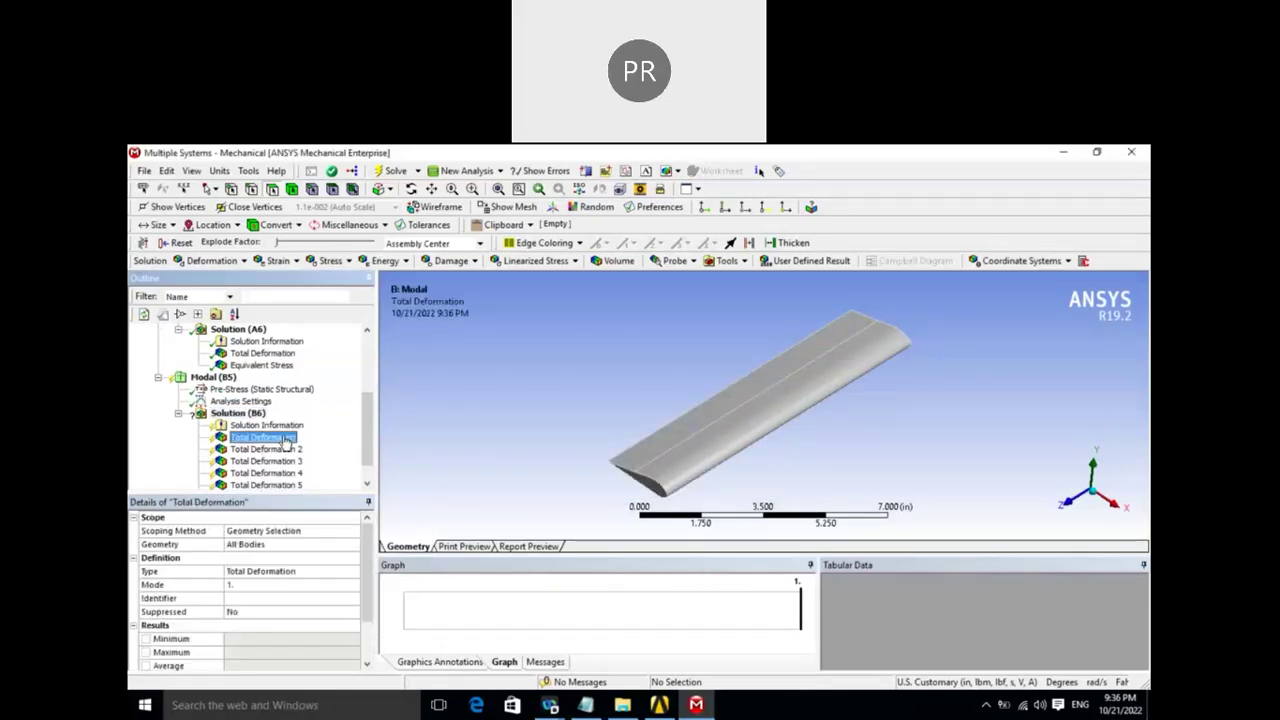
left_click(288, 484, "ctrl")
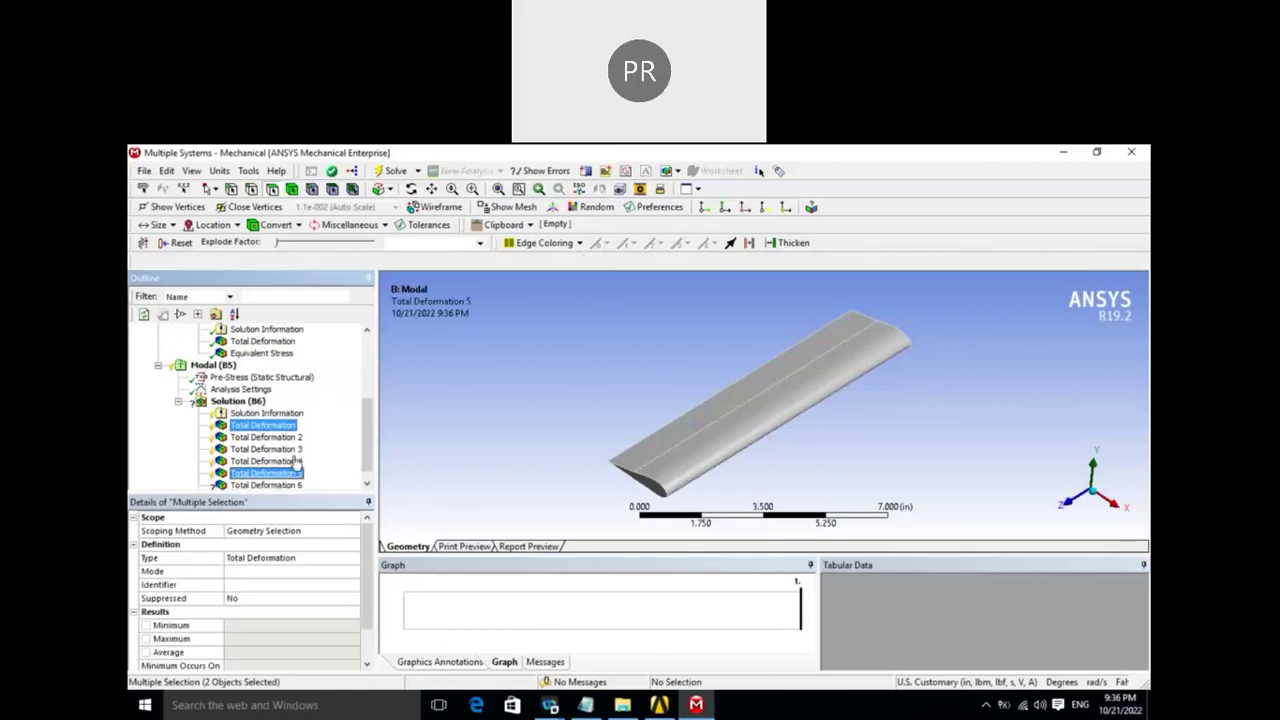
left_click(265, 437)
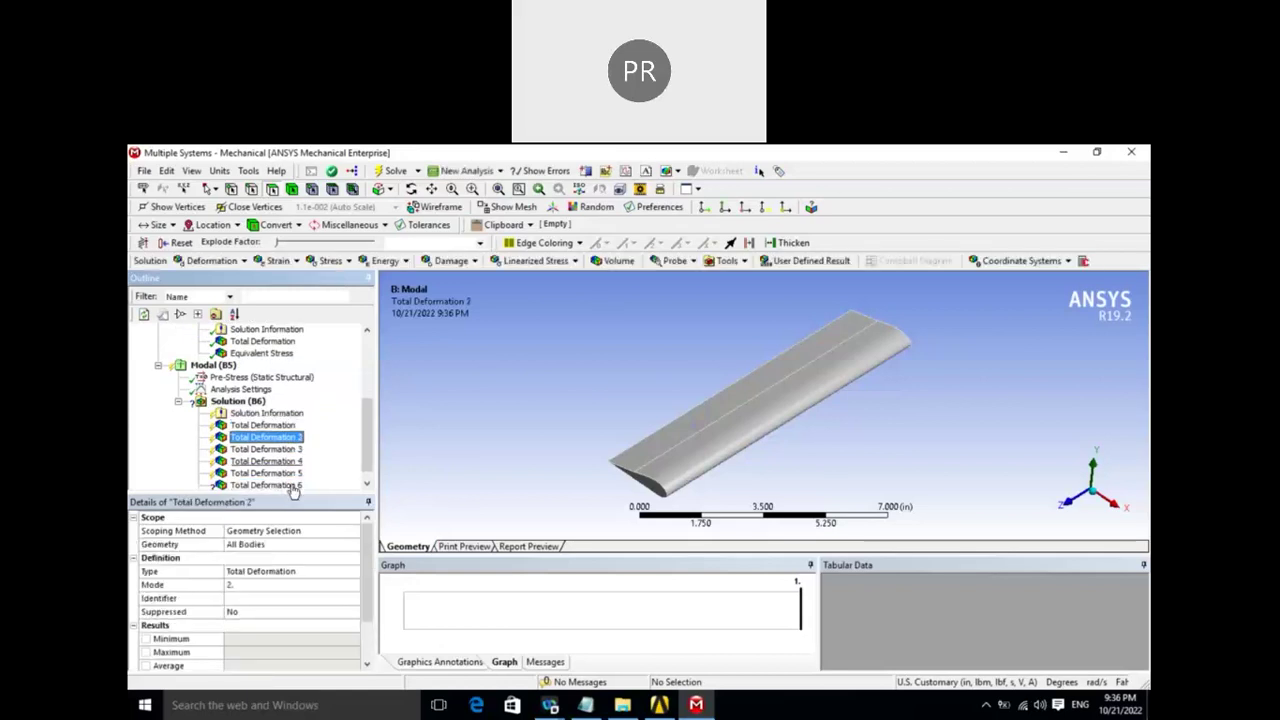
scroll(283, 482, "down", 1)
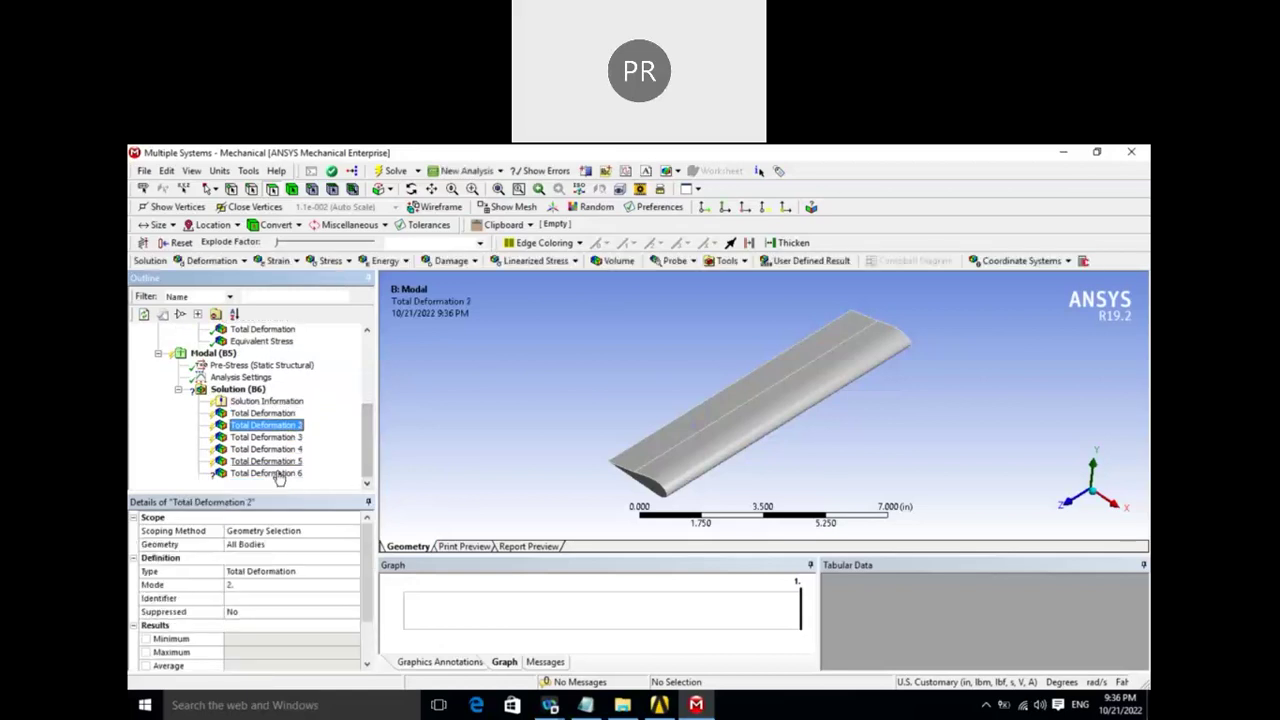
left_click(279, 473, "ctrl")
left_click(279, 461, "ctrl")
left_click(279, 449, "ctrl")
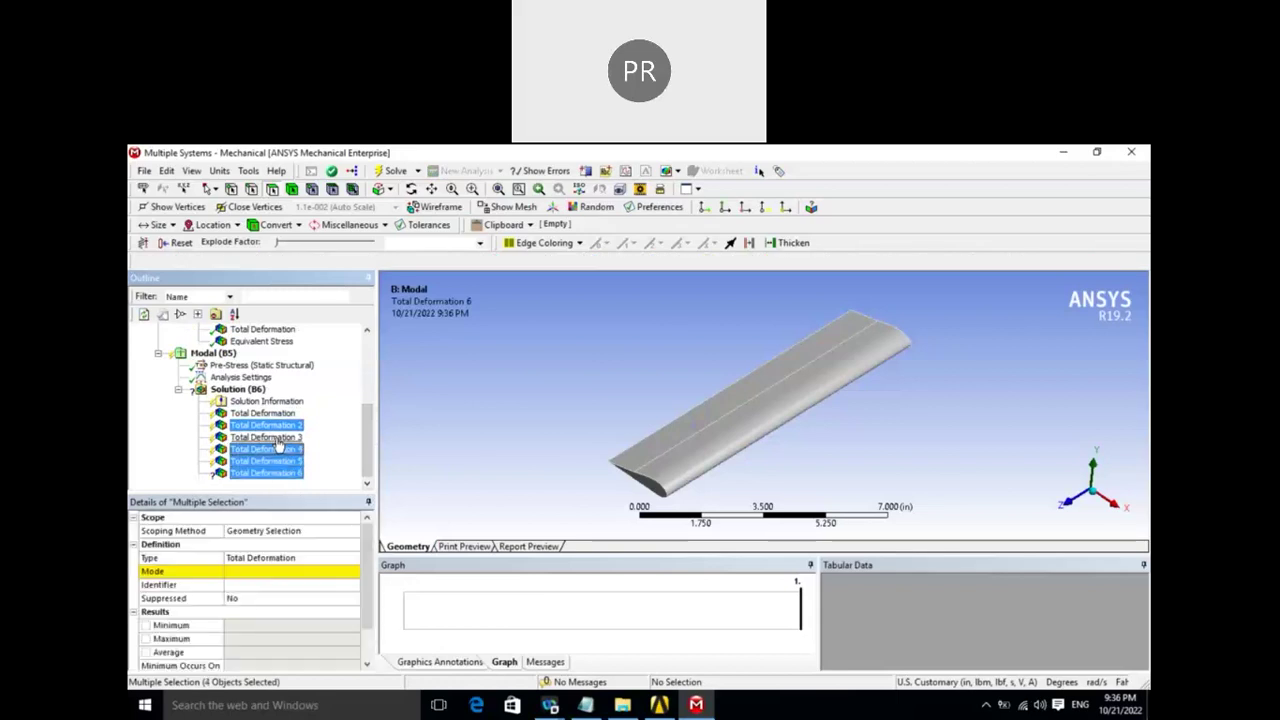
left_click(279, 437, "ctrl")
left_click(285, 413, "ctrl")
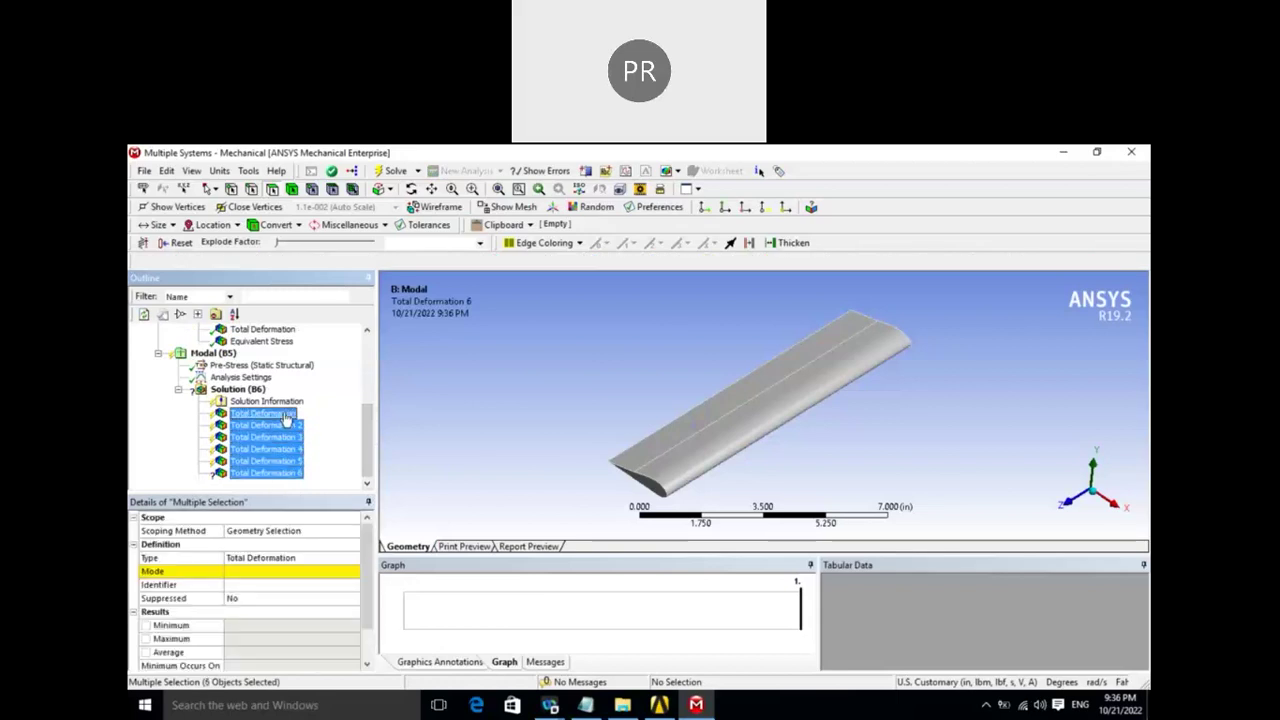
right_click(285, 413)
left_click(298, 538)
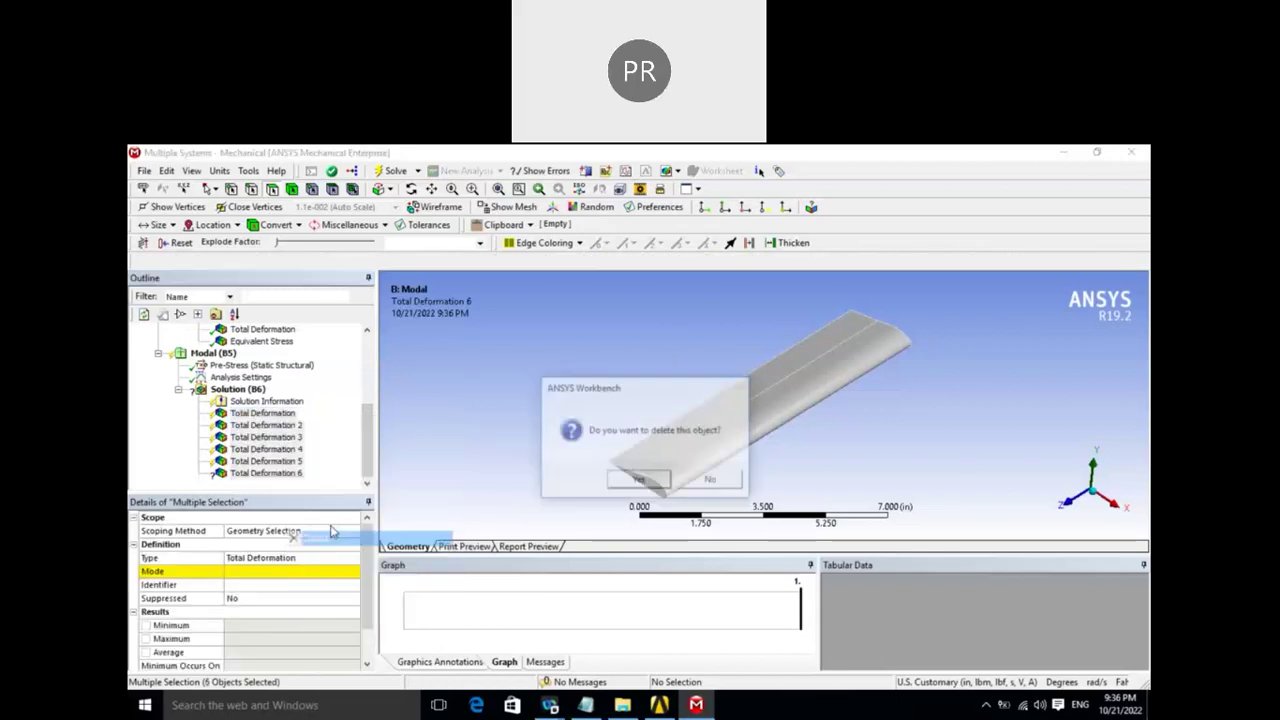
left_click(626, 486)
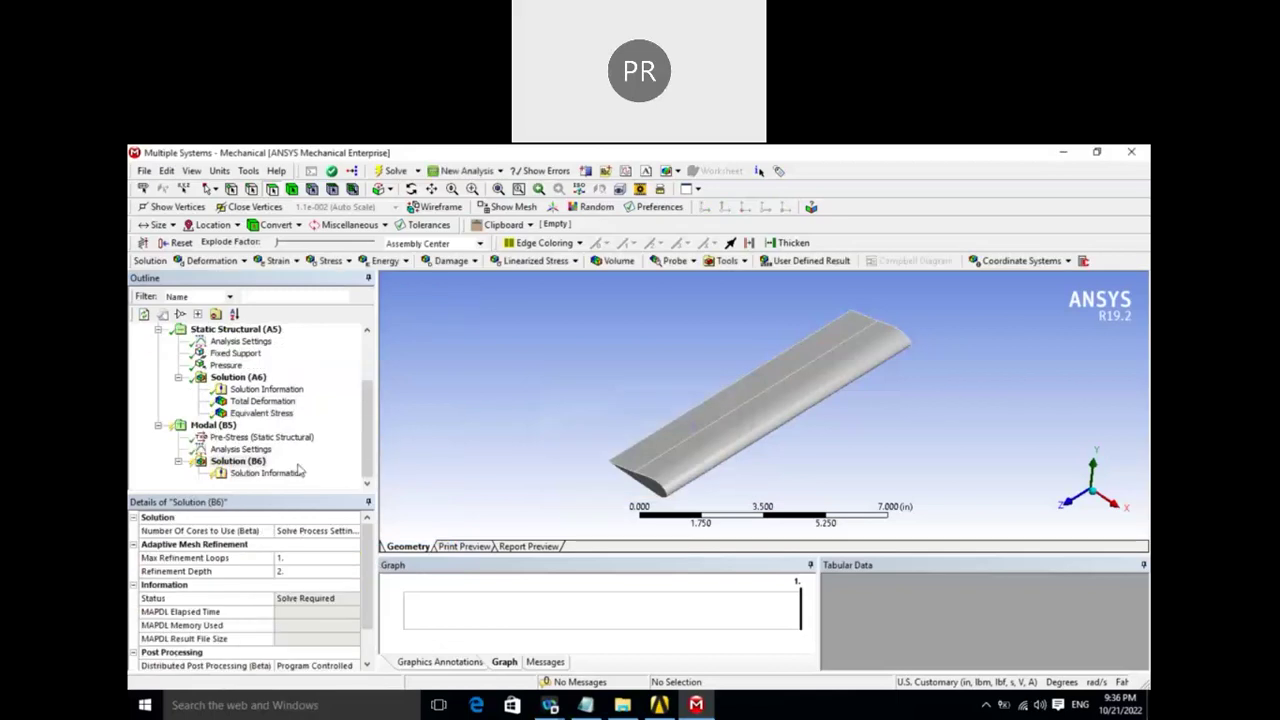
right_click(250, 462)
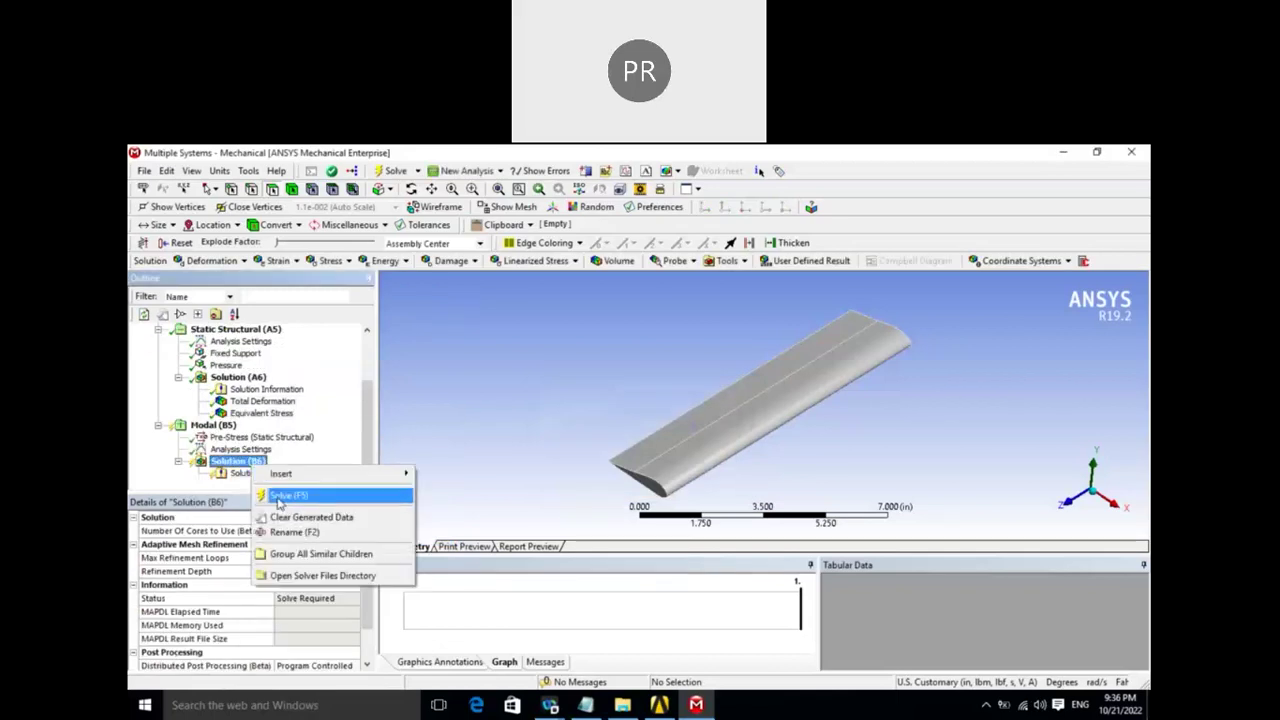
- Re-solve for six modes, create mode shape results from all six frequency rows, and evaluate them
left_click(279, 503)
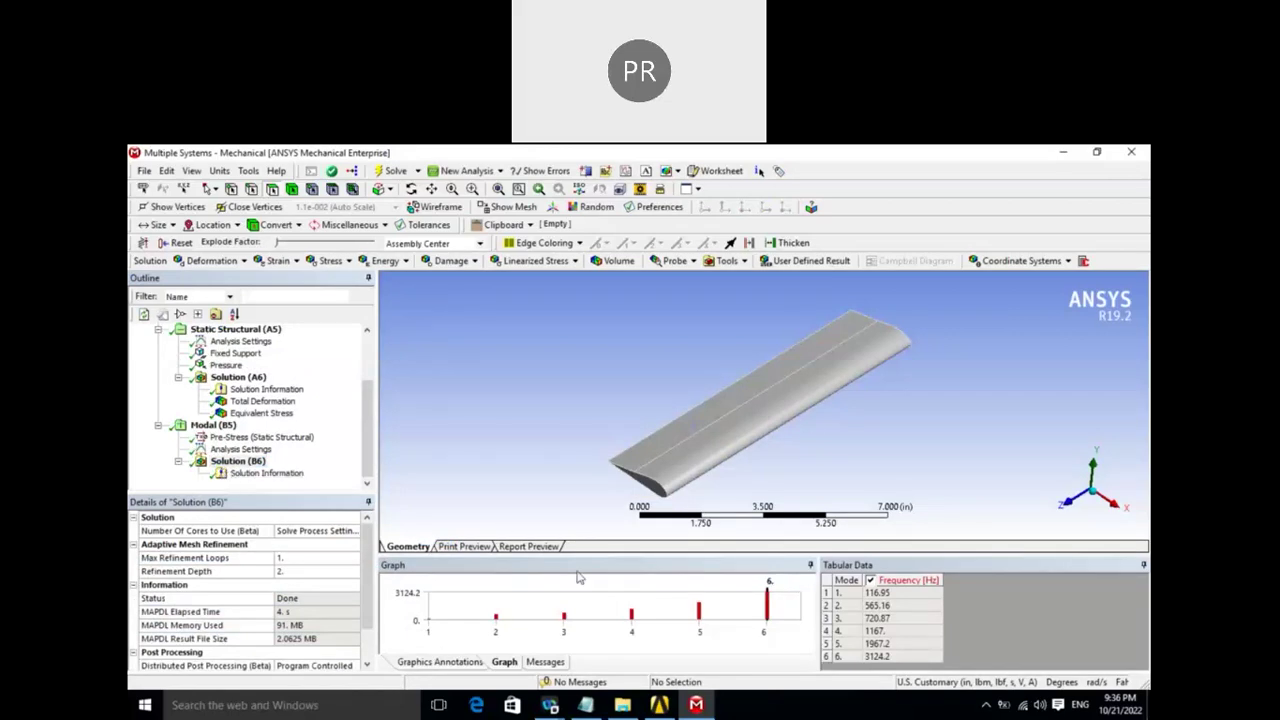
left_click(881, 594)
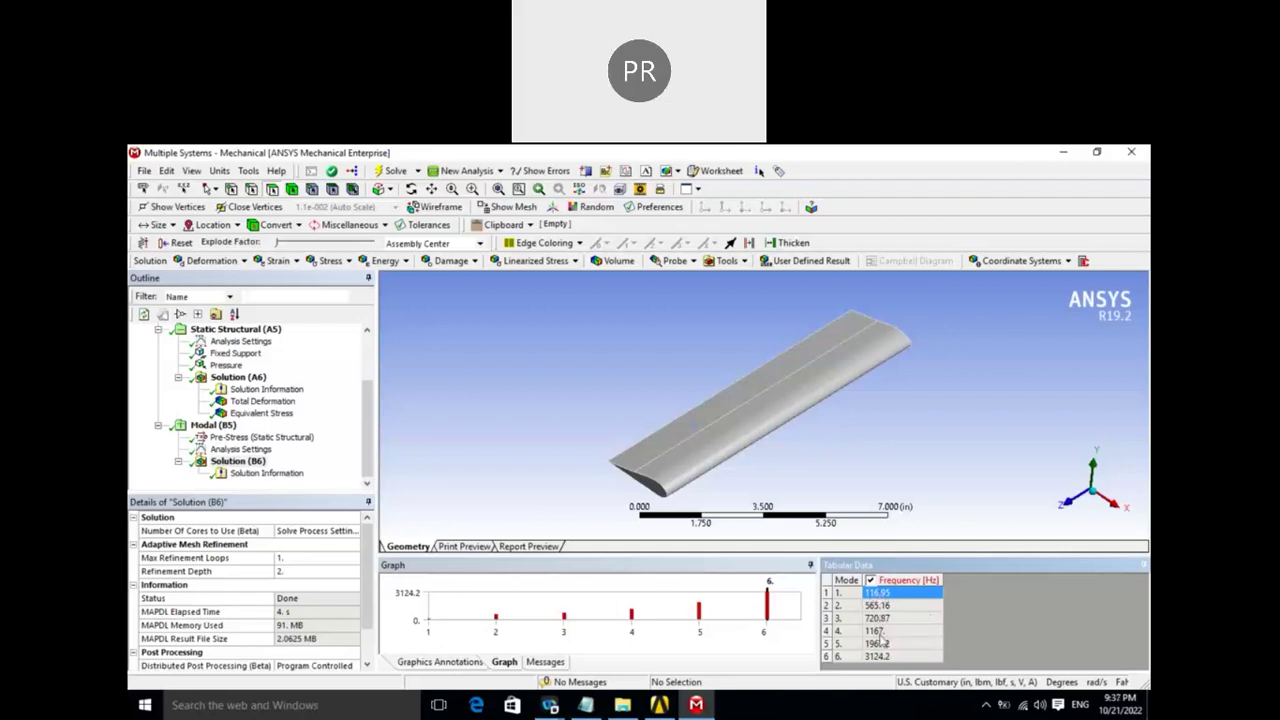
left_click(882, 657, "shift")
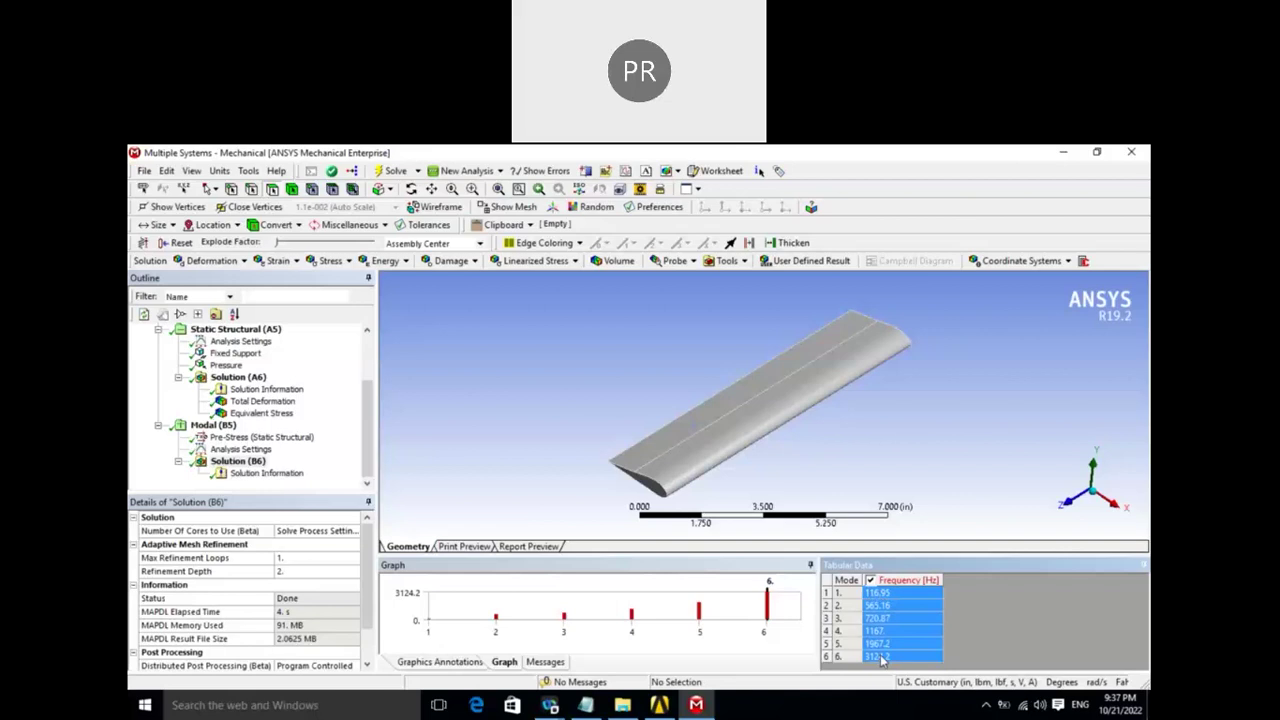
right_click(882, 657)
left_click(927, 614)
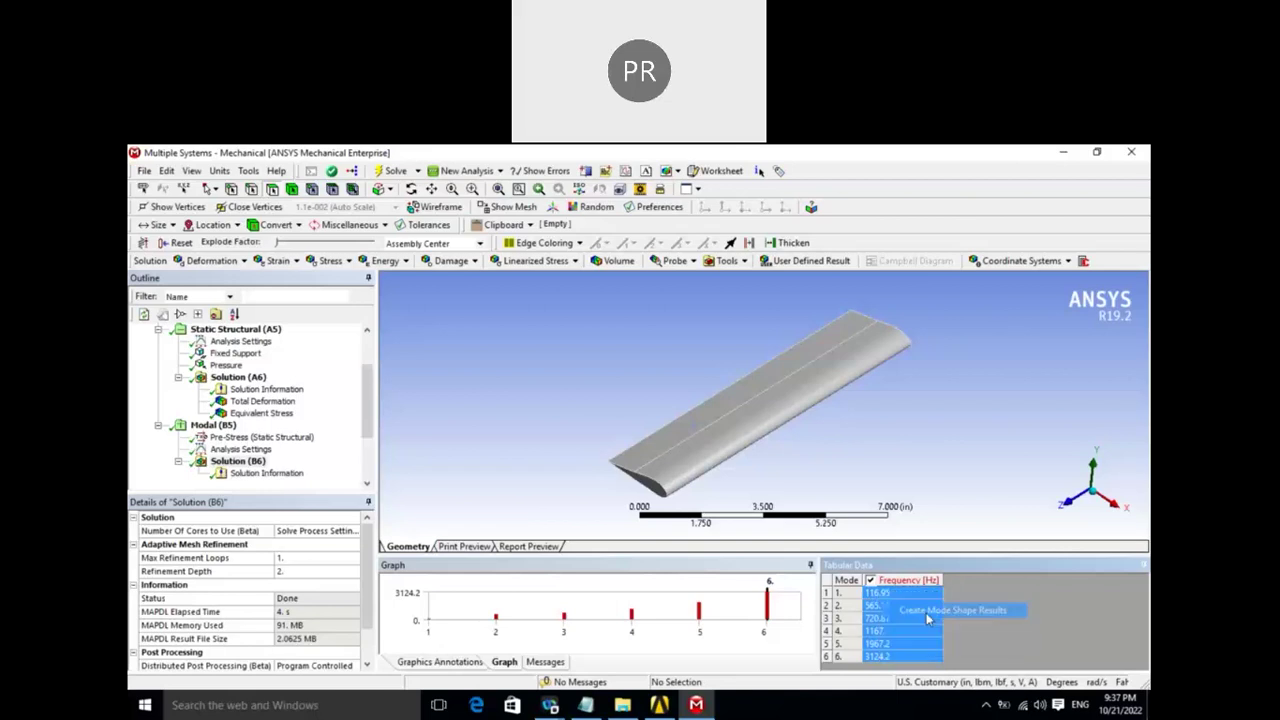
right_click(262, 476)
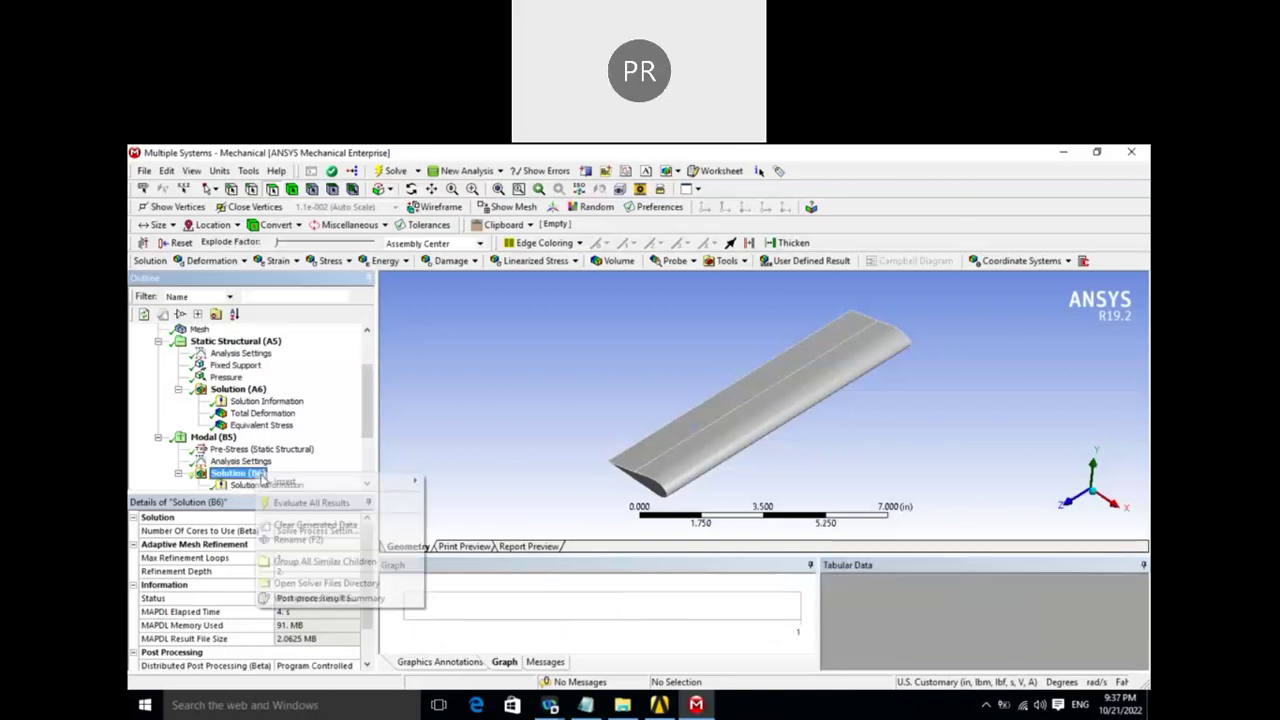
left_click(300, 502)
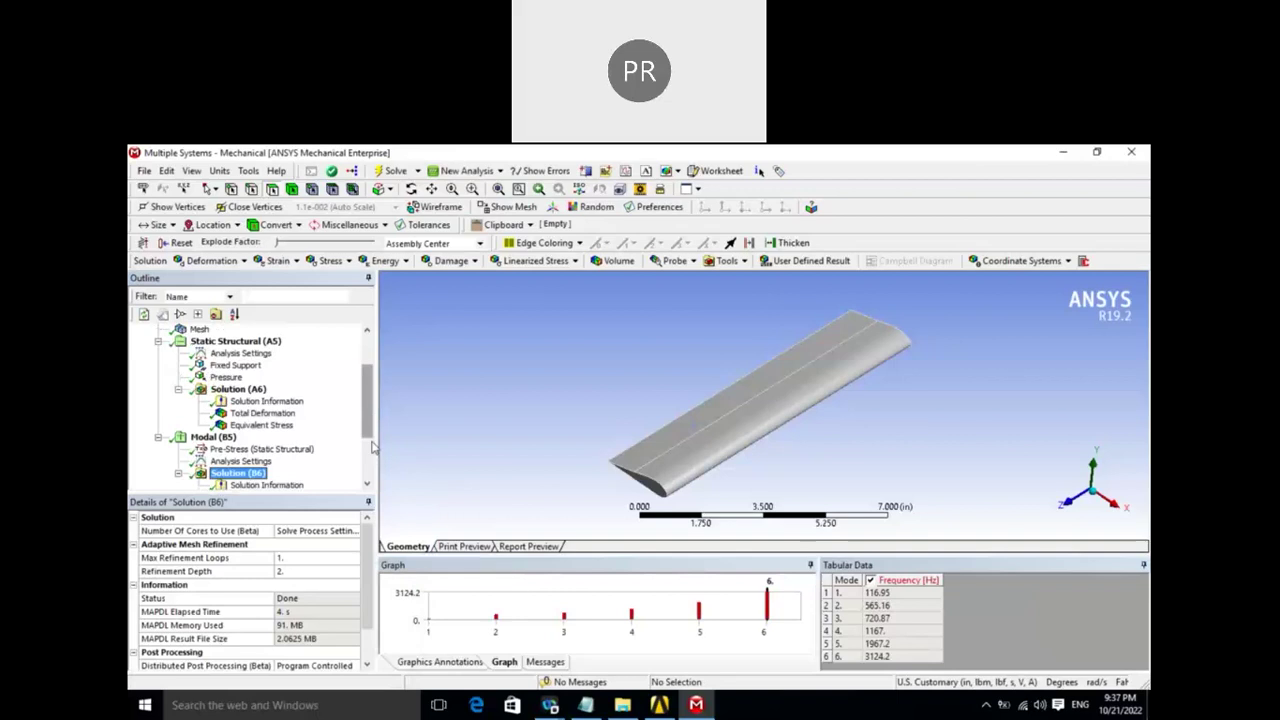
- View mode shapes 1 to 6, then return to mode 1 at 116.95 Hz and orbit the wing
left_click(268, 414)
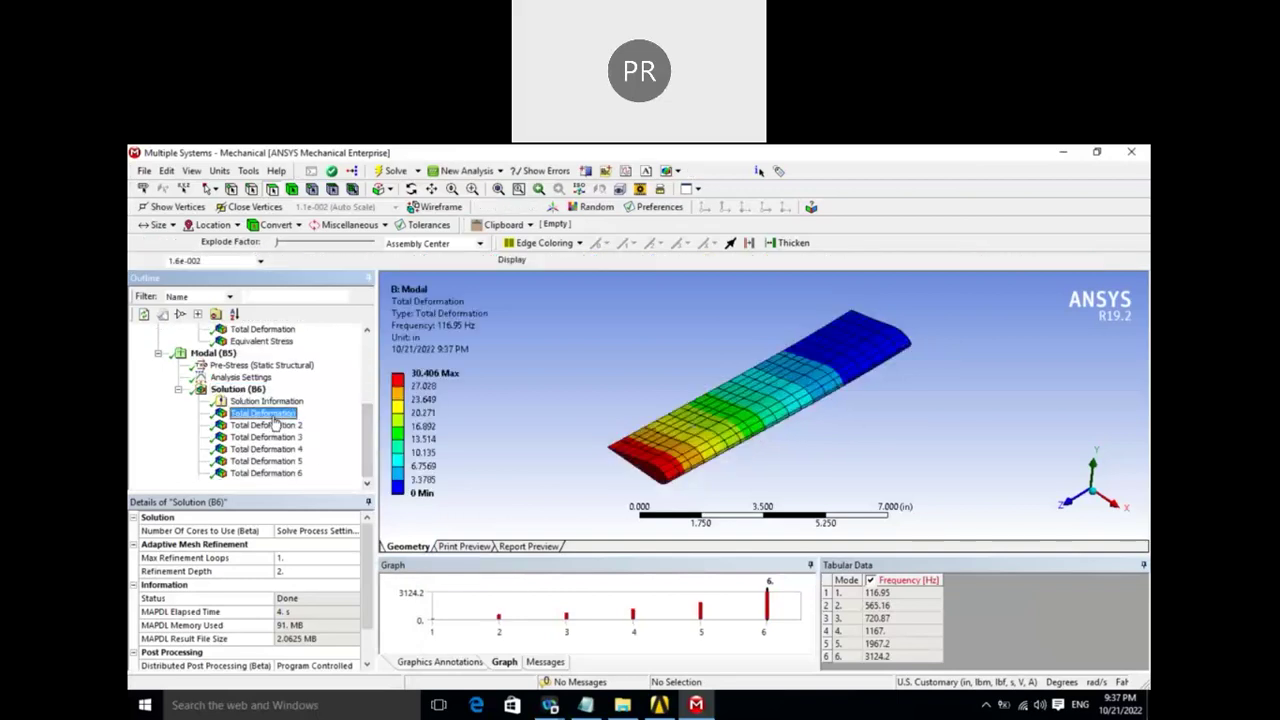
left_click(276, 425)
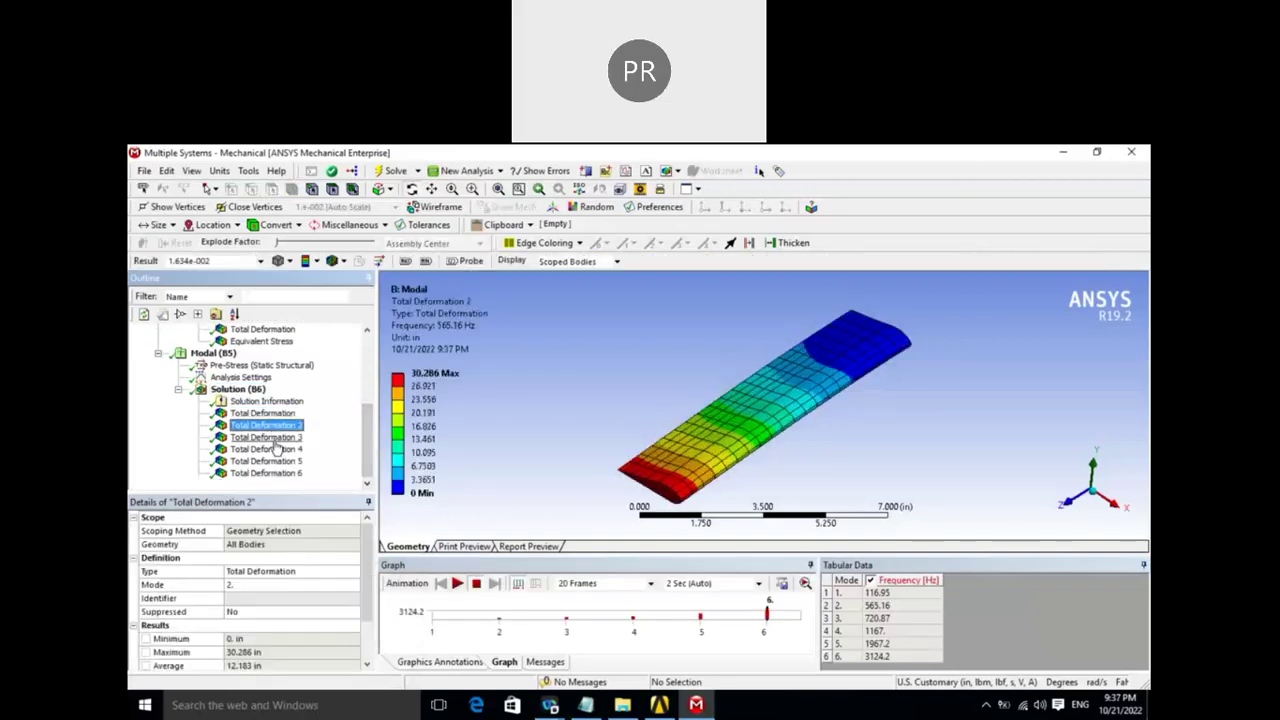
left_click(274, 438)
left_click(277, 450)
left_click(279, 462)
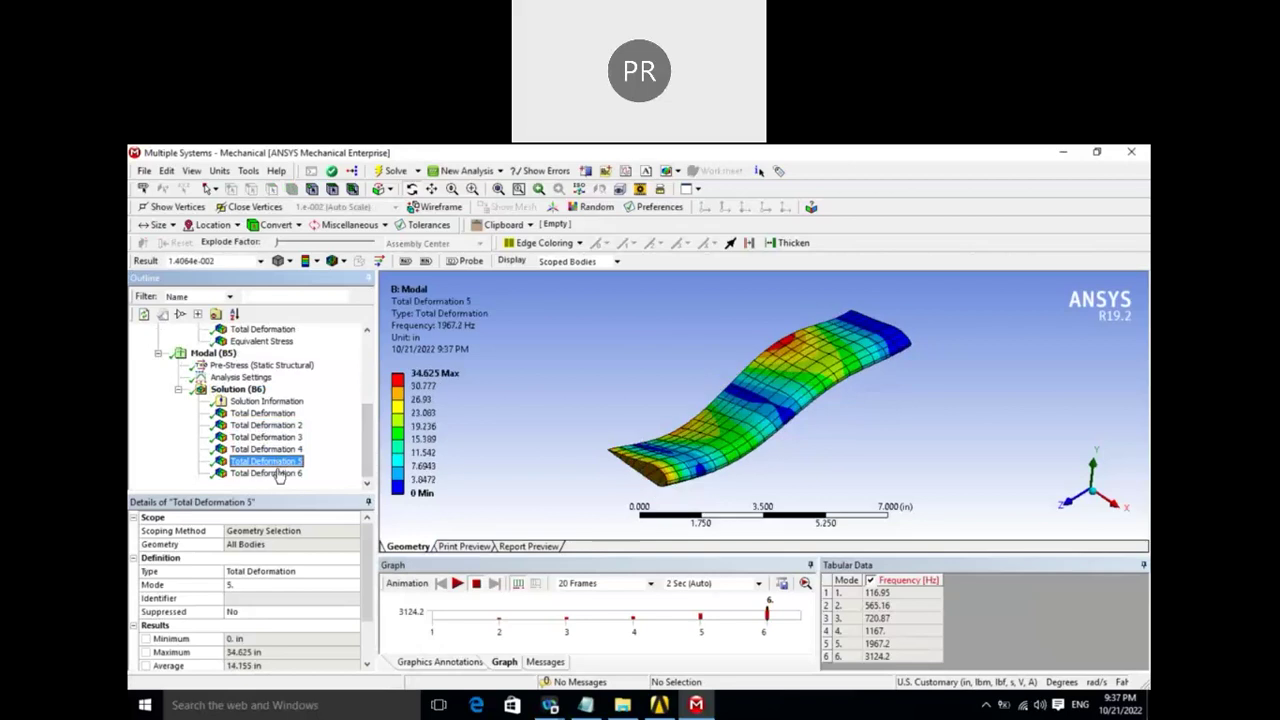
left_click(278, 473)
left_click(266, 413)
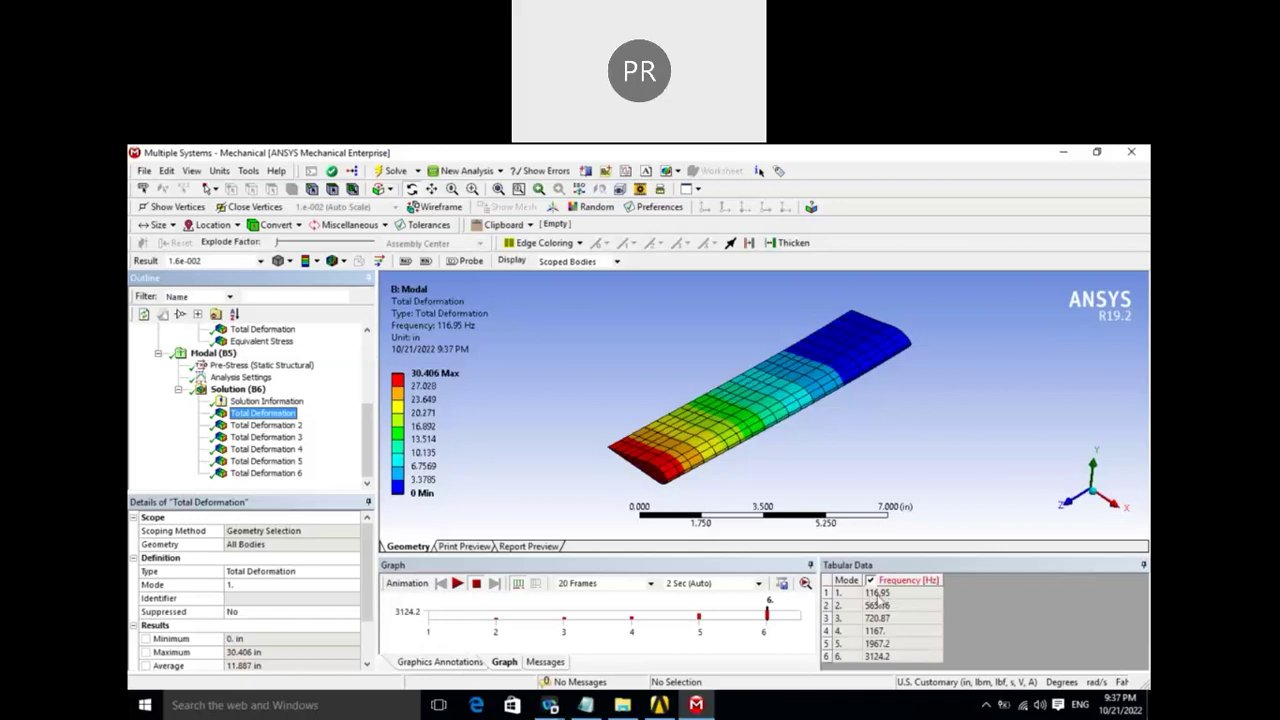
left_click(893, 600)
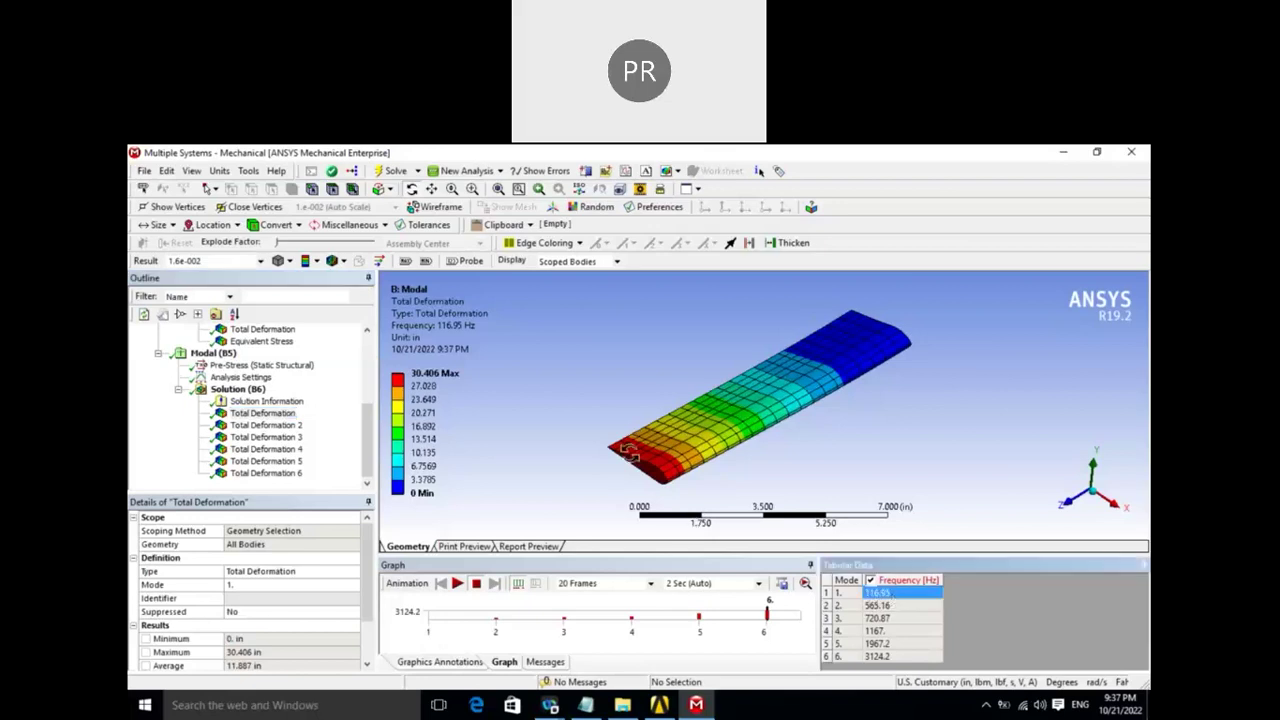
middle_click_drag(592, 404, 588, 400)
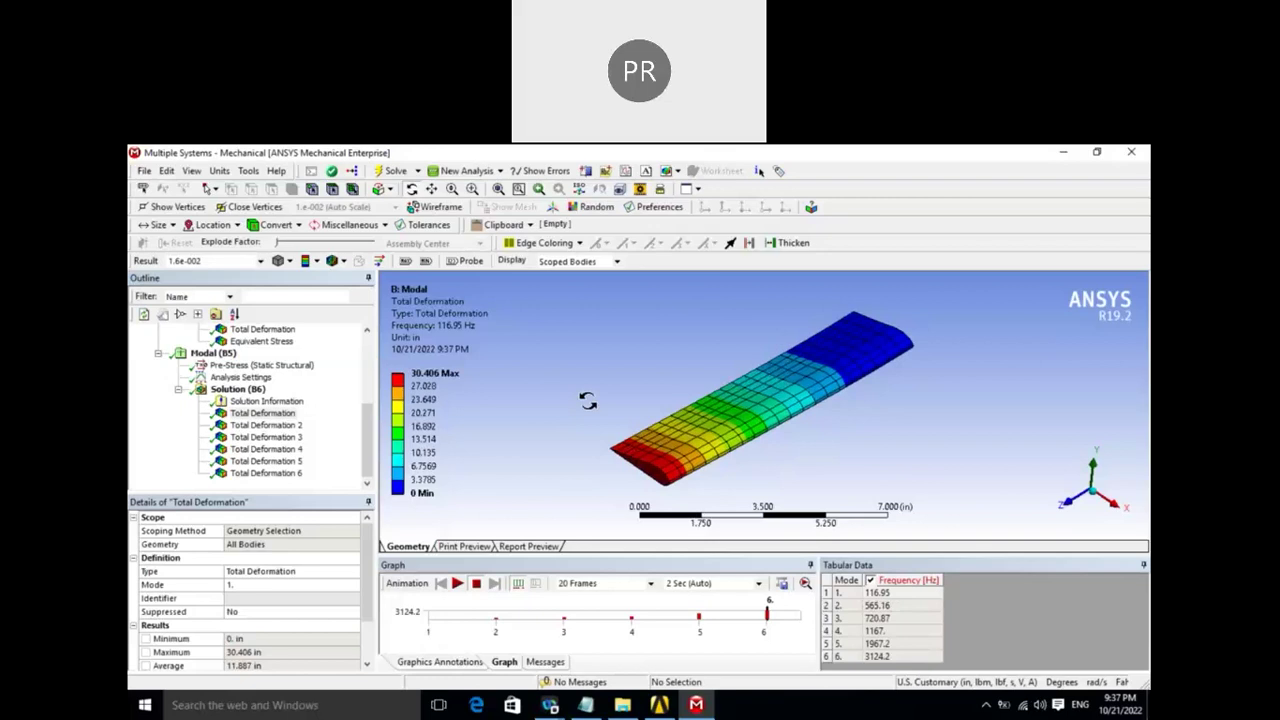